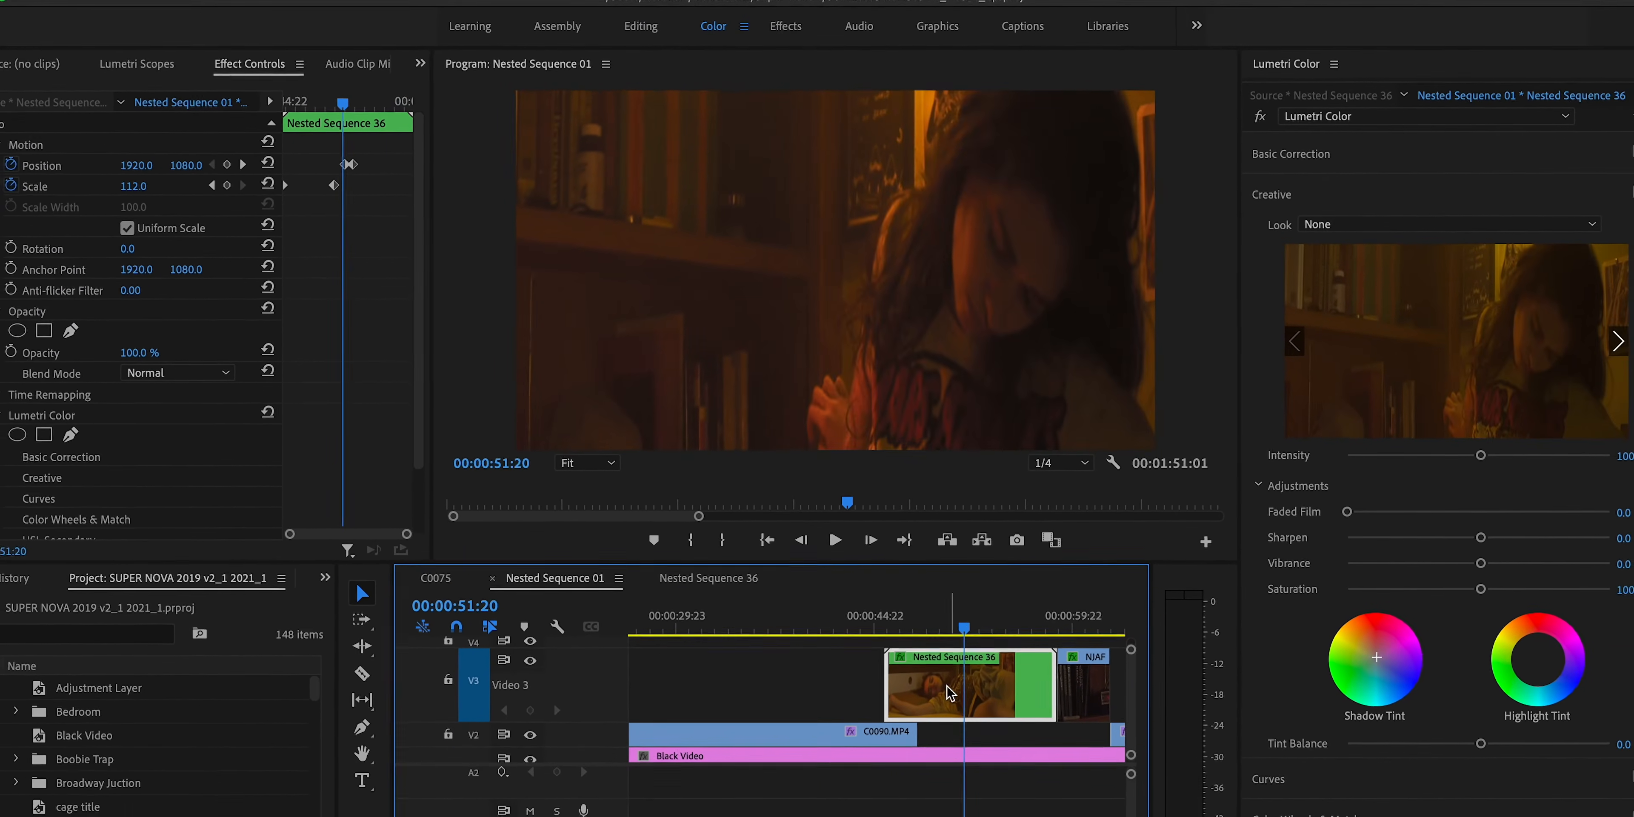
# Step: Open Nested Sequence 36 from the timeline and disable the Lumetri Color effect on its clip
pyautogui.doubleClick(945, 695)
pyautogui.moveTo(696, 604); pyautogui.dragTo(877, 602)
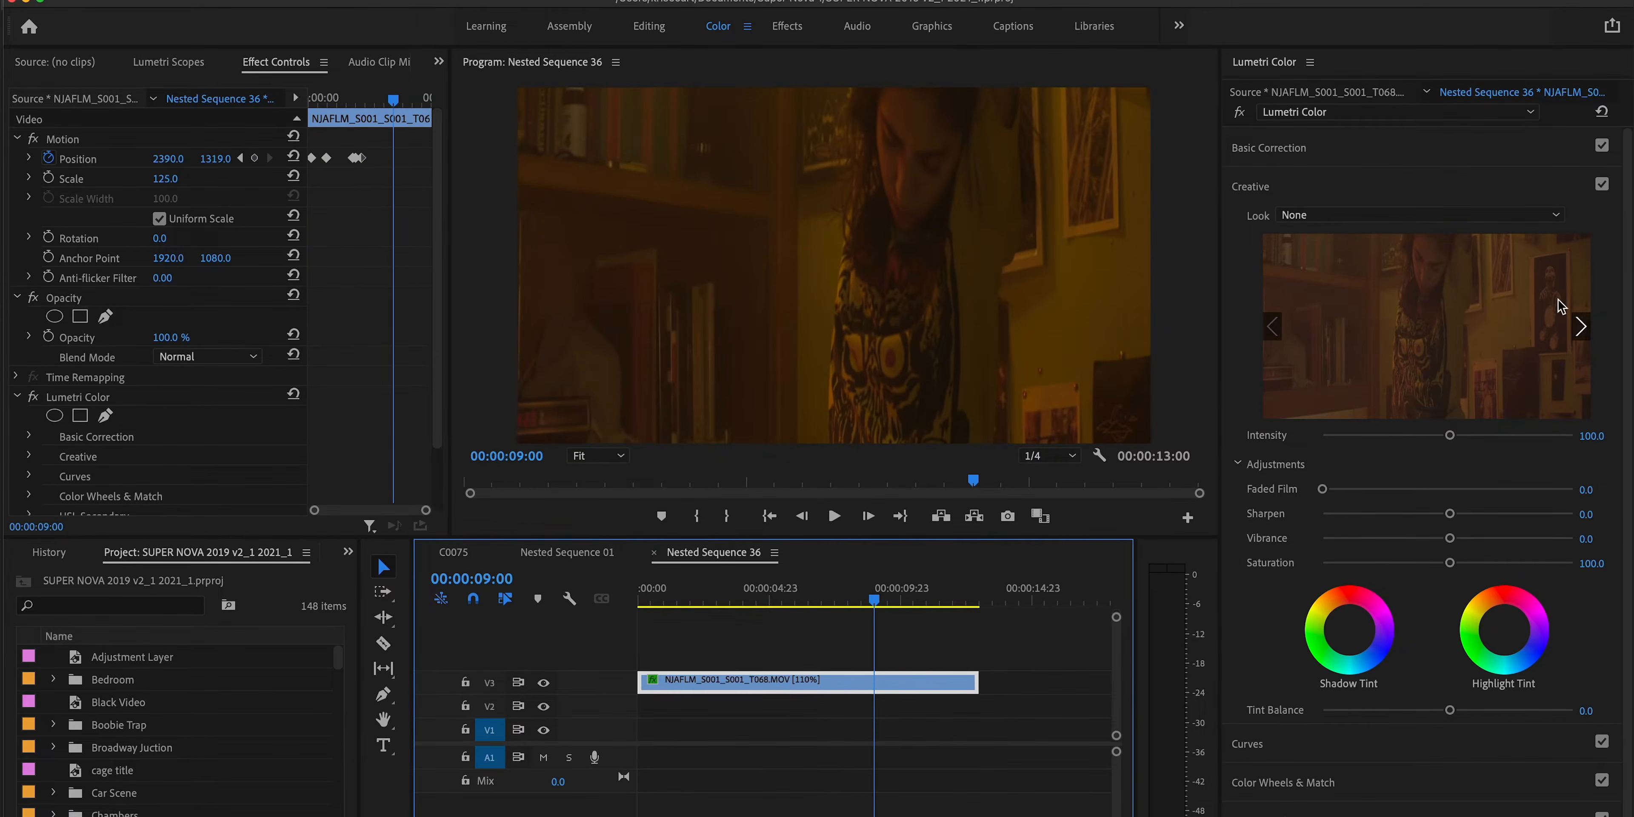
pyautogui.click(1238, 113)
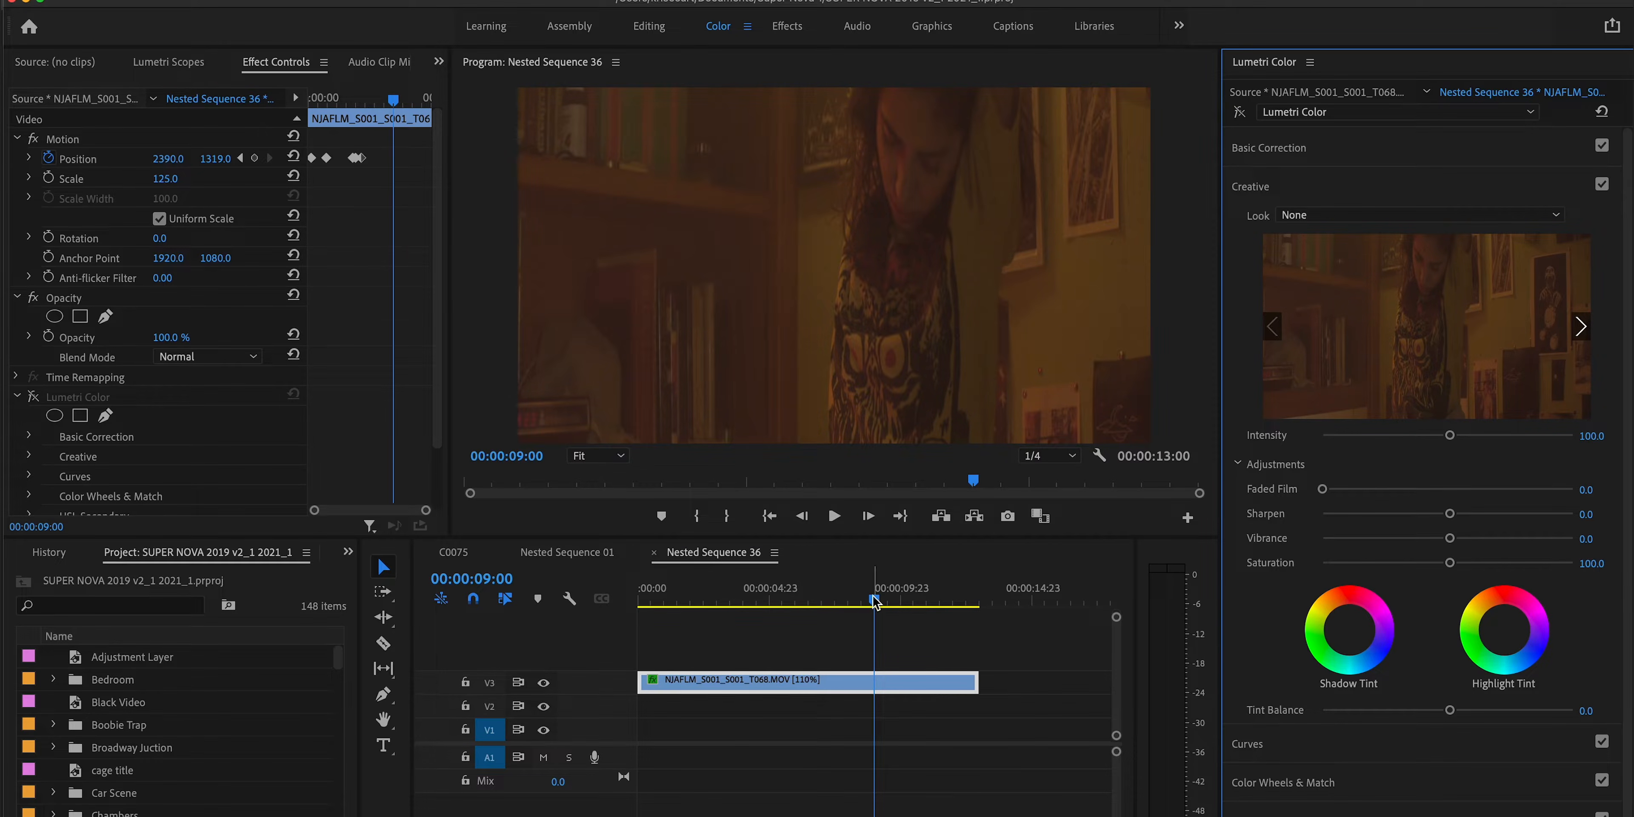
# Step: Mark the whole clip as the export range, from 00:00:00:00 to its last frame at 00:00:12:23
pyautogui.moveTo(874, 600); pyautogui.dragTo(639, 600)
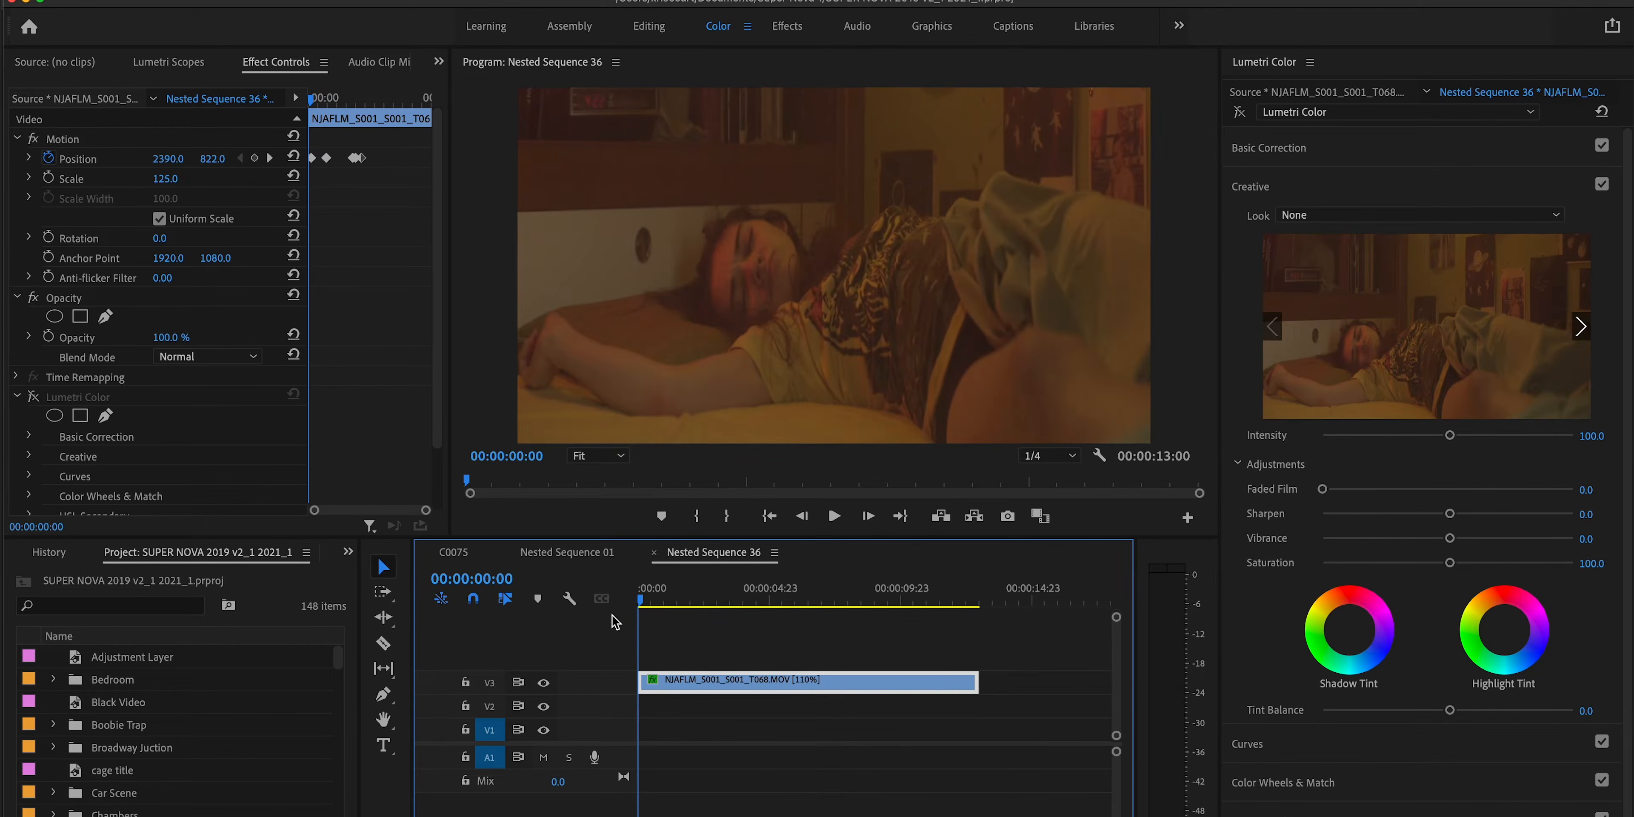
pyautogui.click(968, 598)
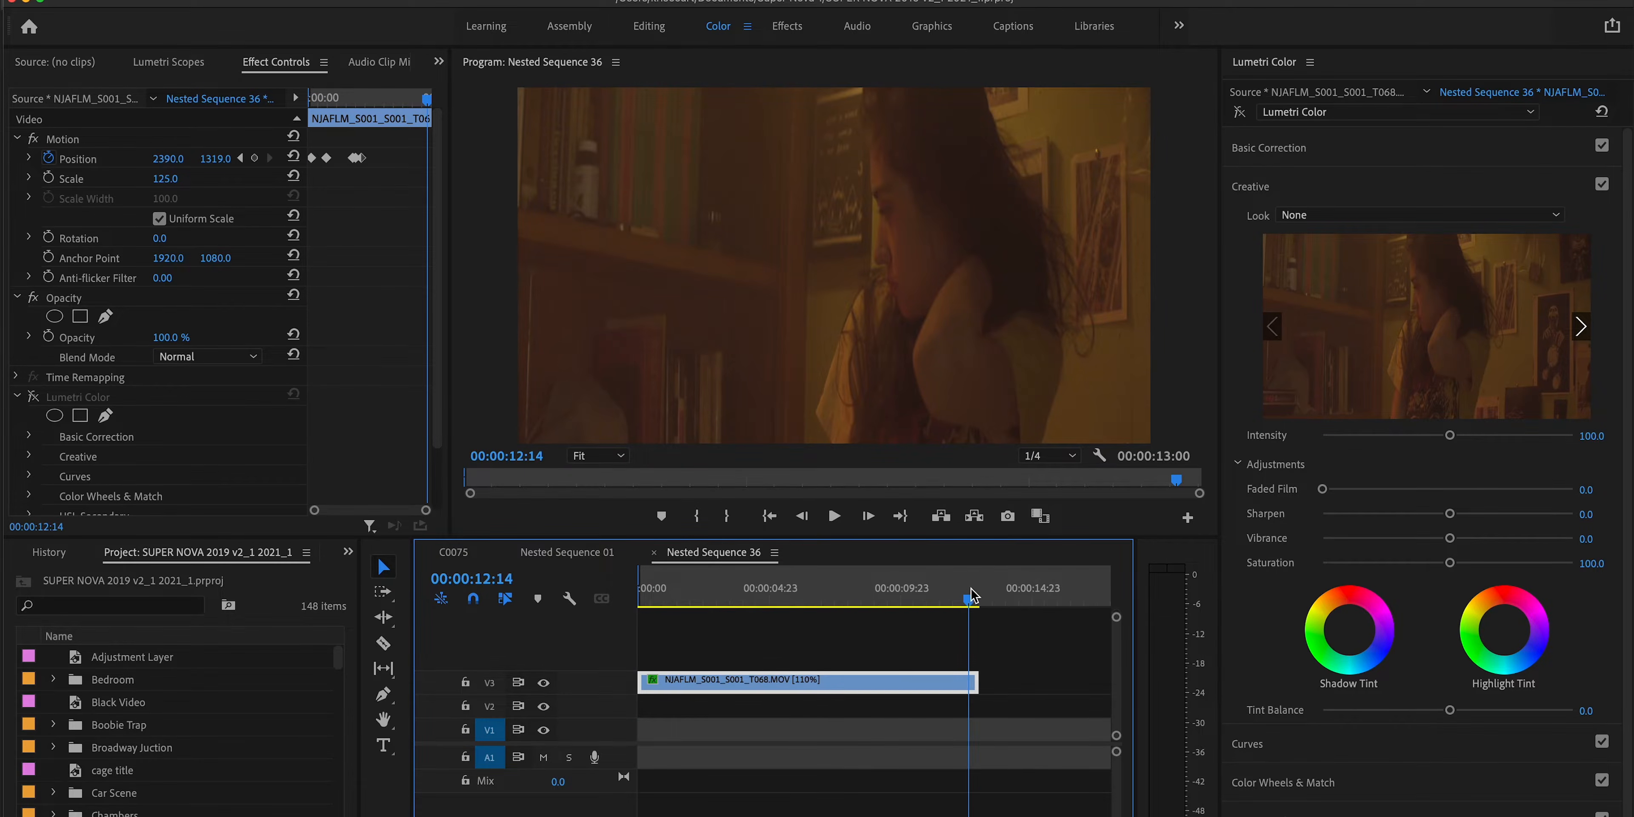
pyautogui.press('=')
pyautogui.press('=')
pyautogui.moveTo(919, 595); pyautogui.dragTo(919, 594)
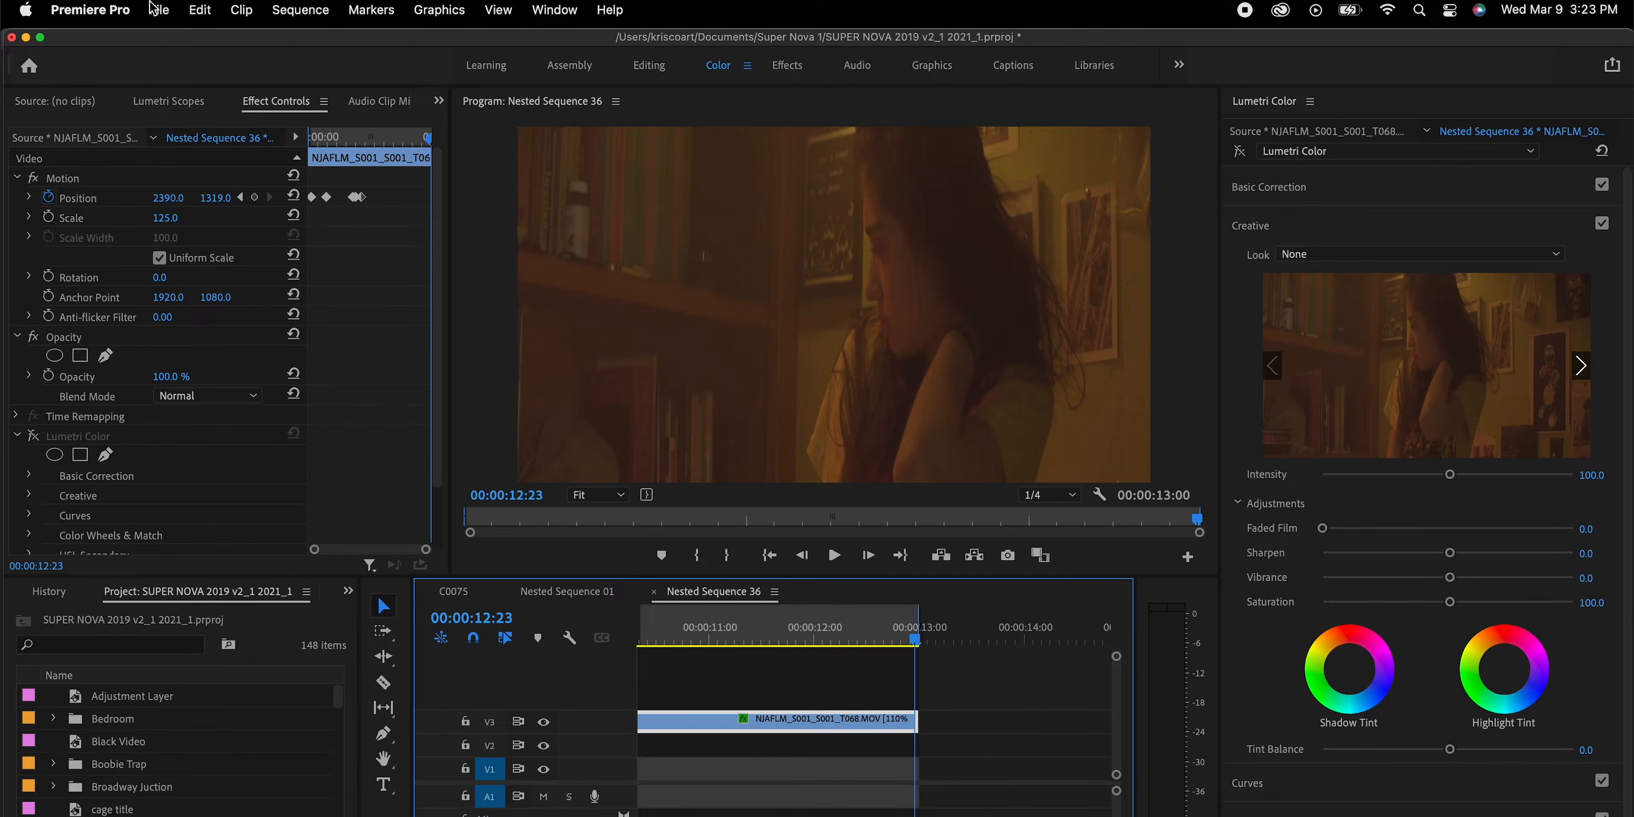
# Step: Start a media export of Nested Sequence 36 and set its format to TIFF
pyautogui.click(156, 9)
pyautogui.moveTo(292, 552)
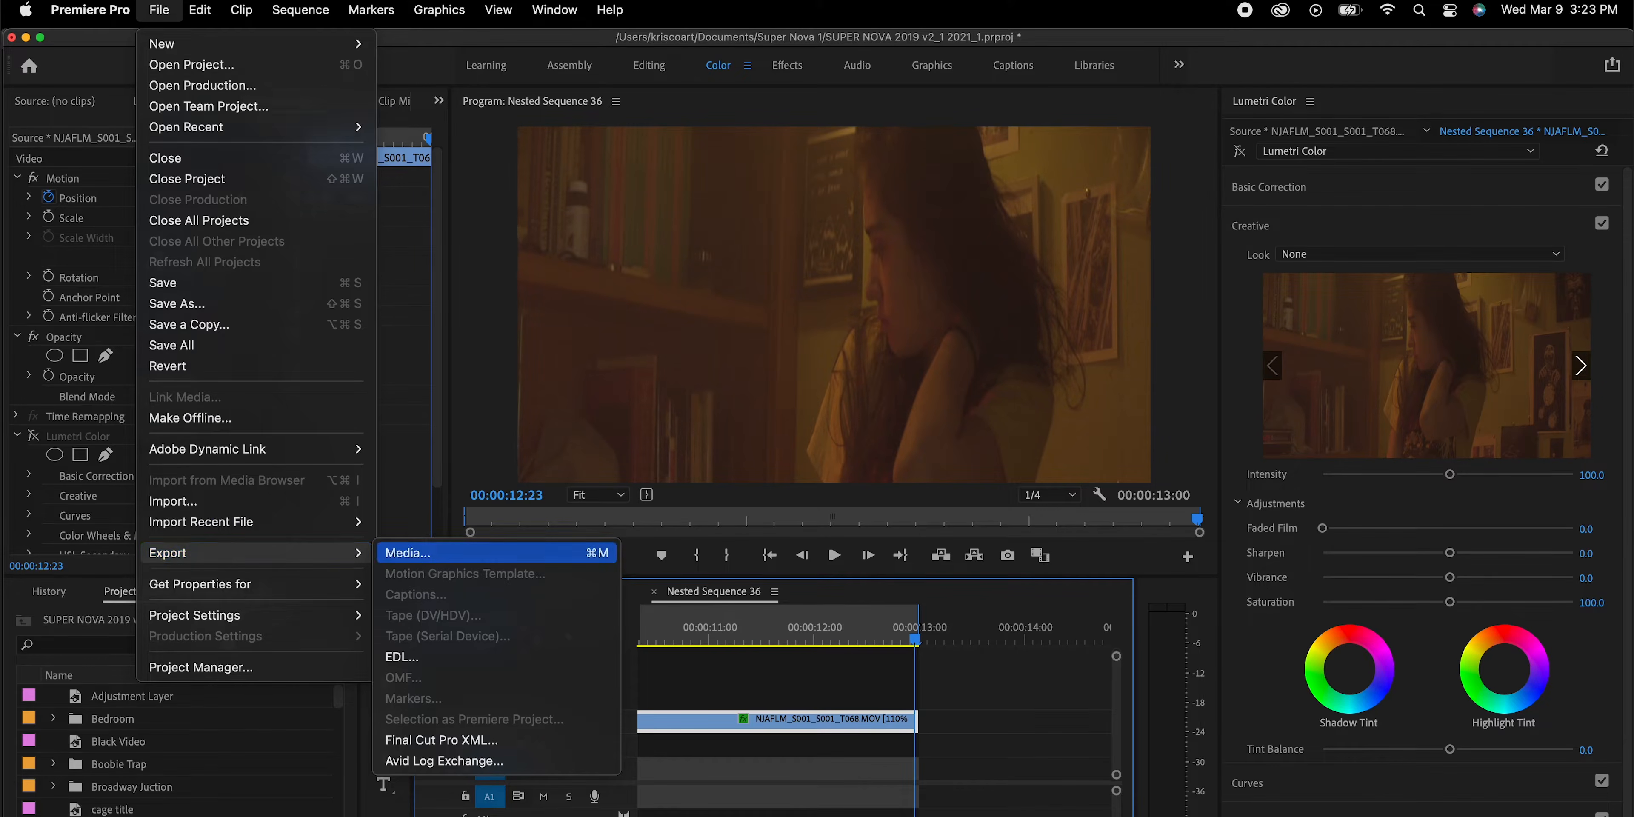
pyautogui.click(411, 555)
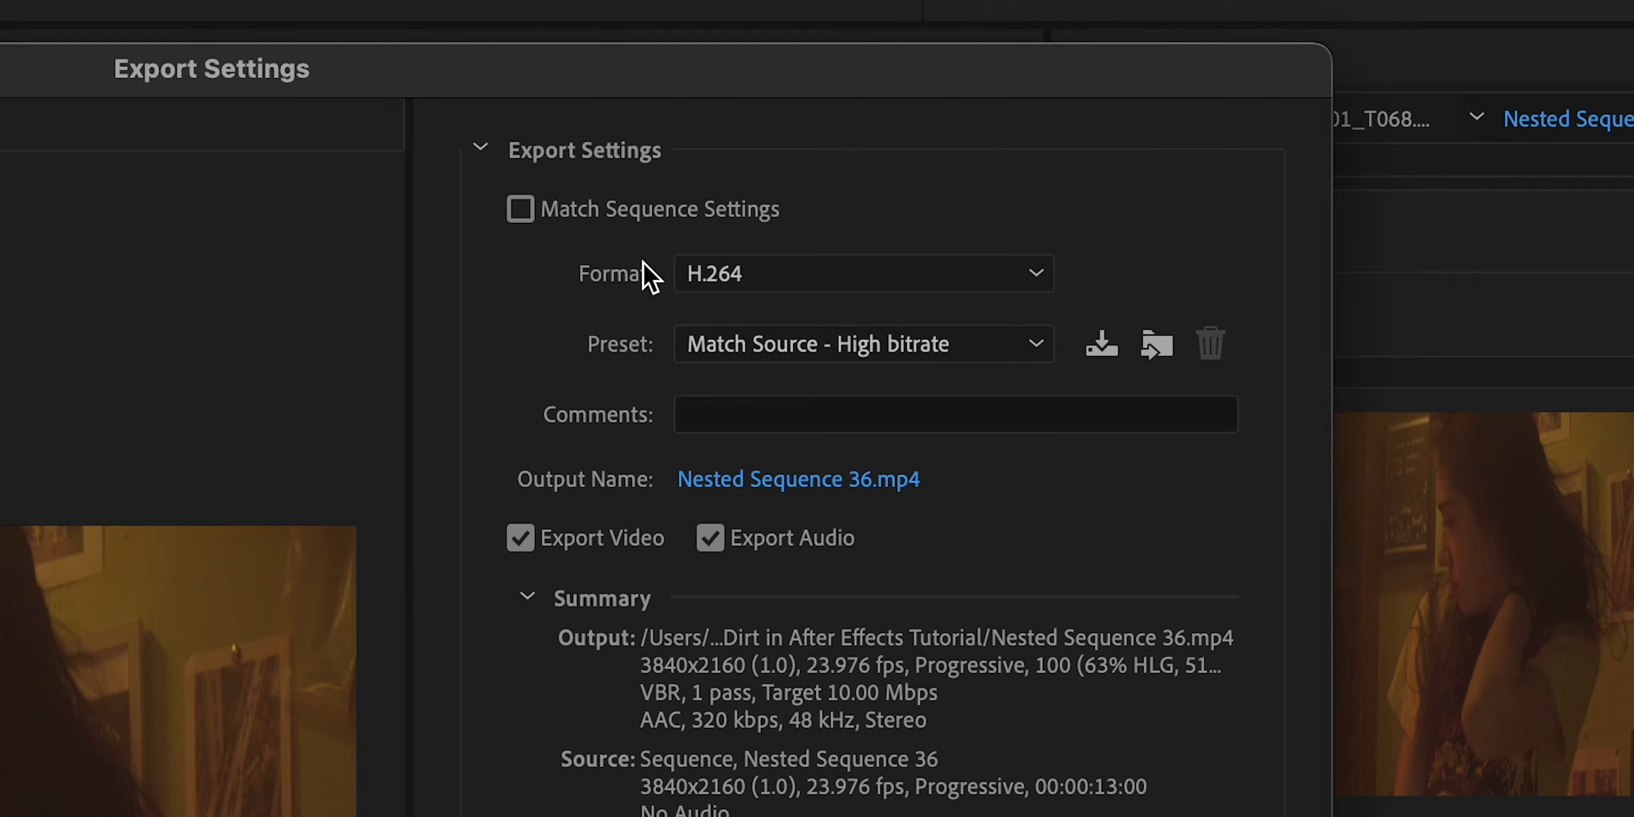
pyautogui.click(764, 279)
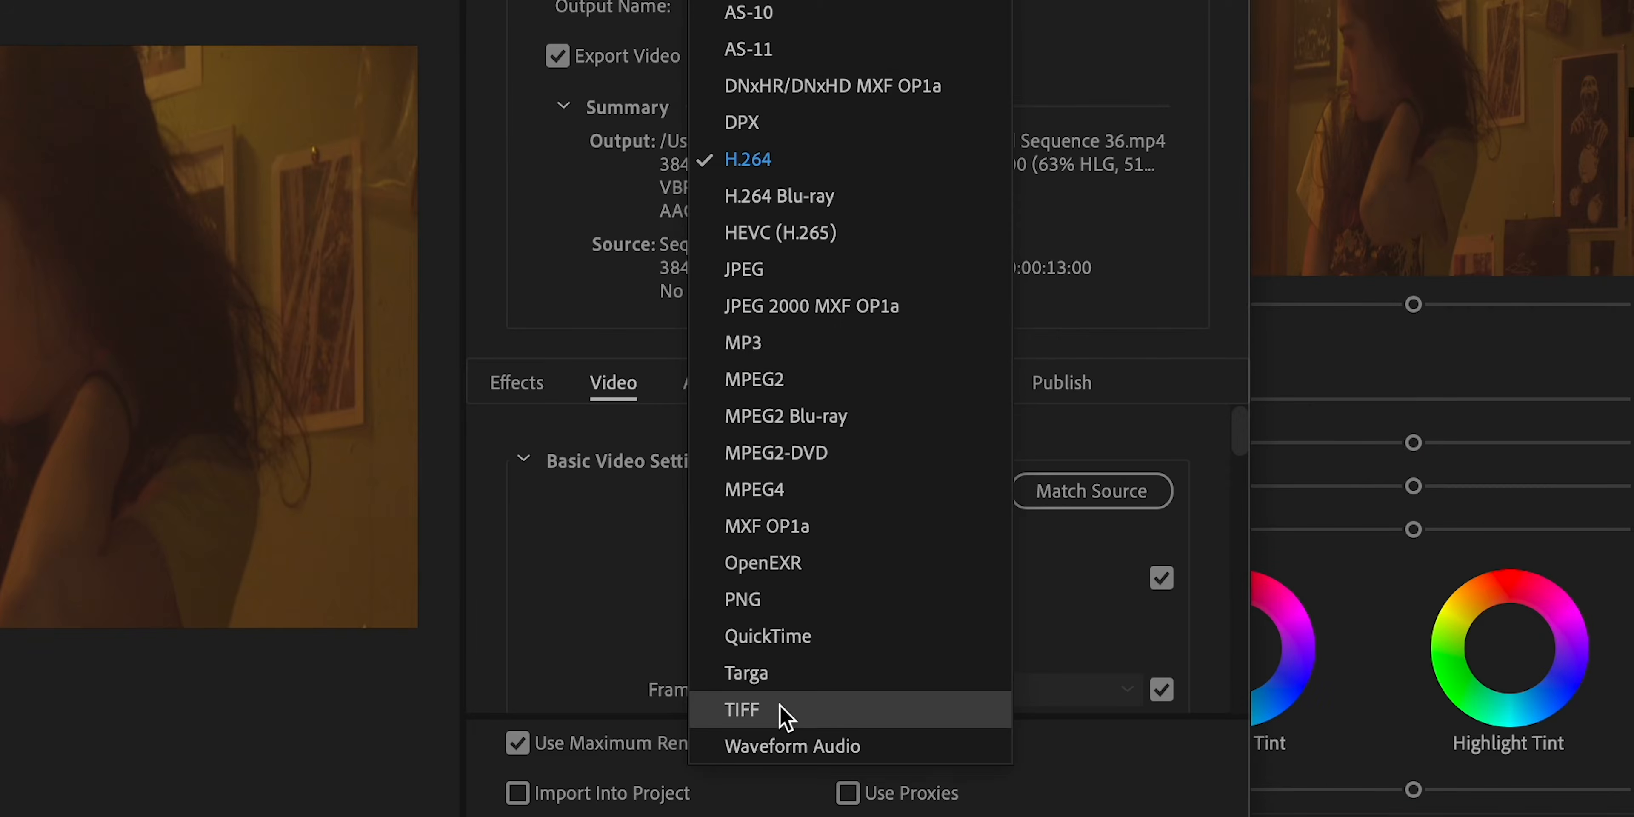
pyautogui.click(784, 712)
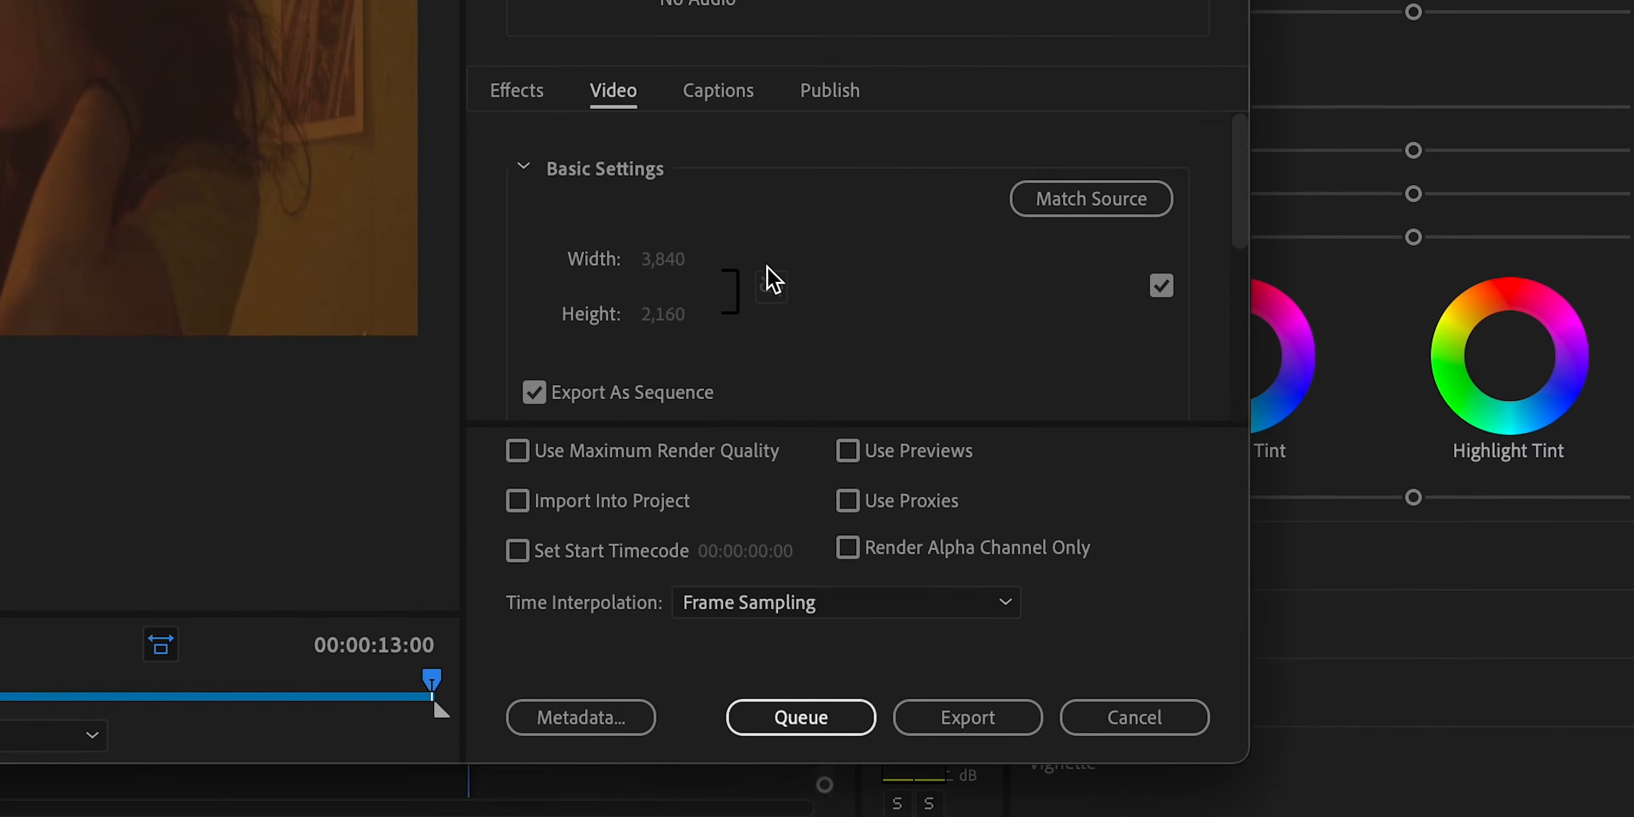
# Step: Enable maximum render quality for the 8-bit TIFF sequence and send the export to the Media Encoder queue
pyautogui.scroll(-3, 1015, 800)
pyautogui.scroll(-5, 1011, 384)
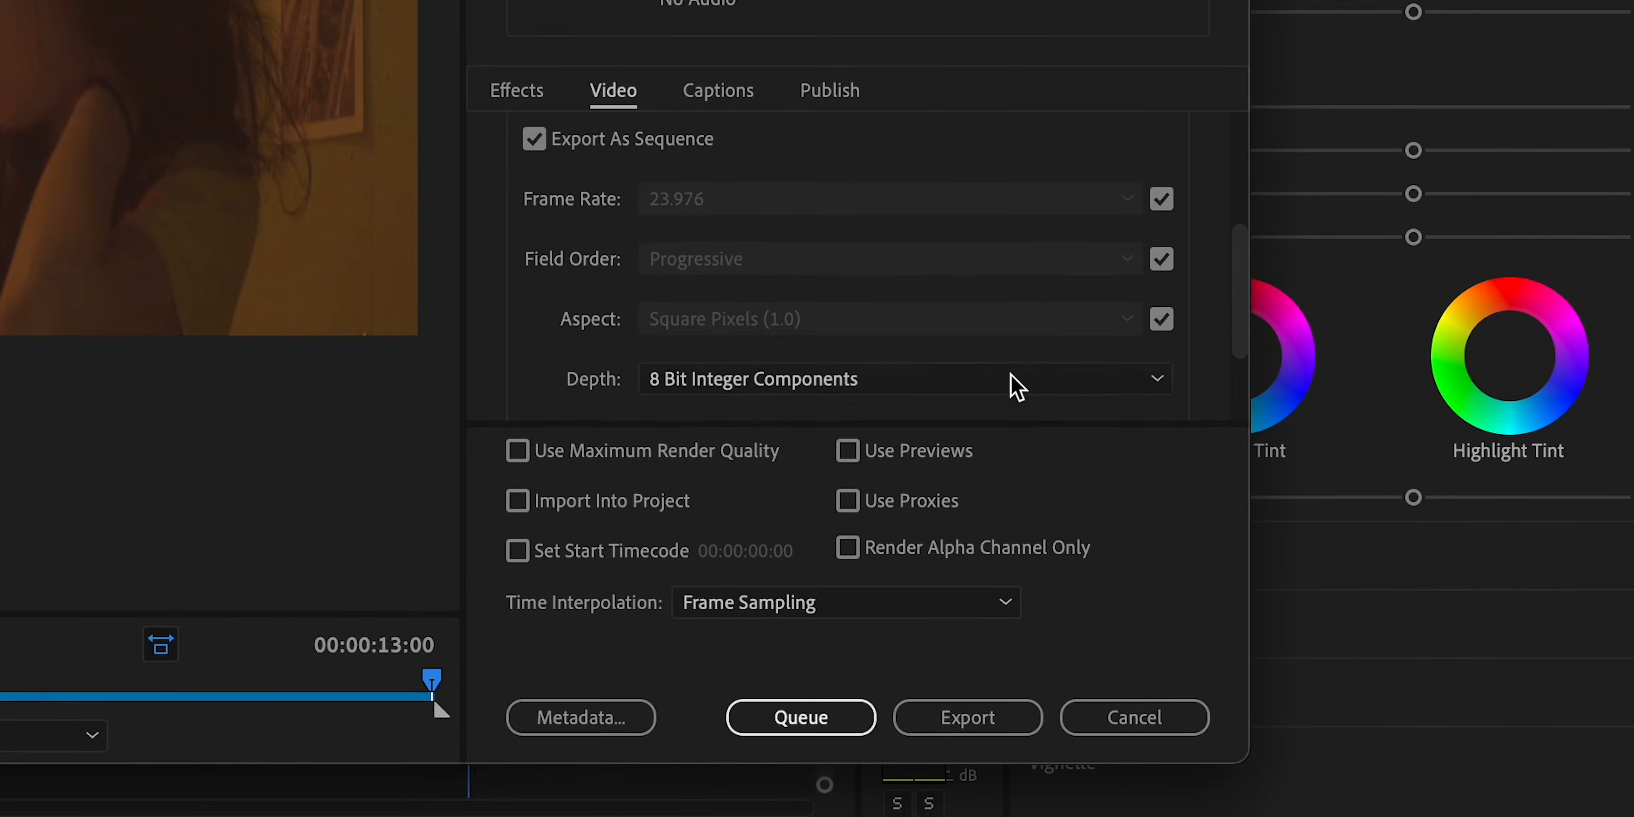
pyautogui.click(951, 272)
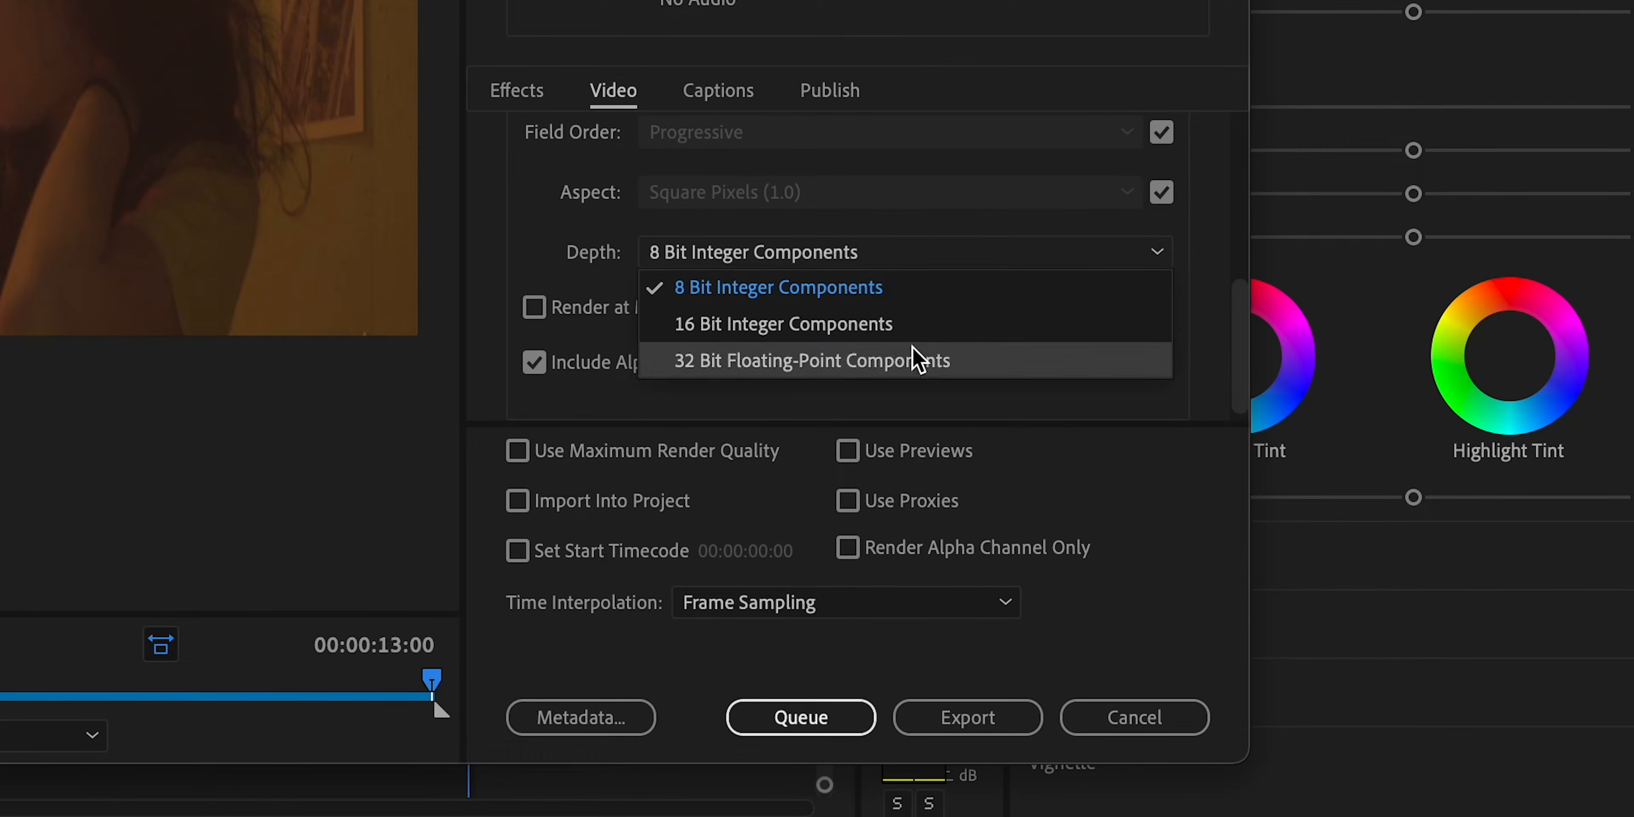
pyautogui.click(540, 272)
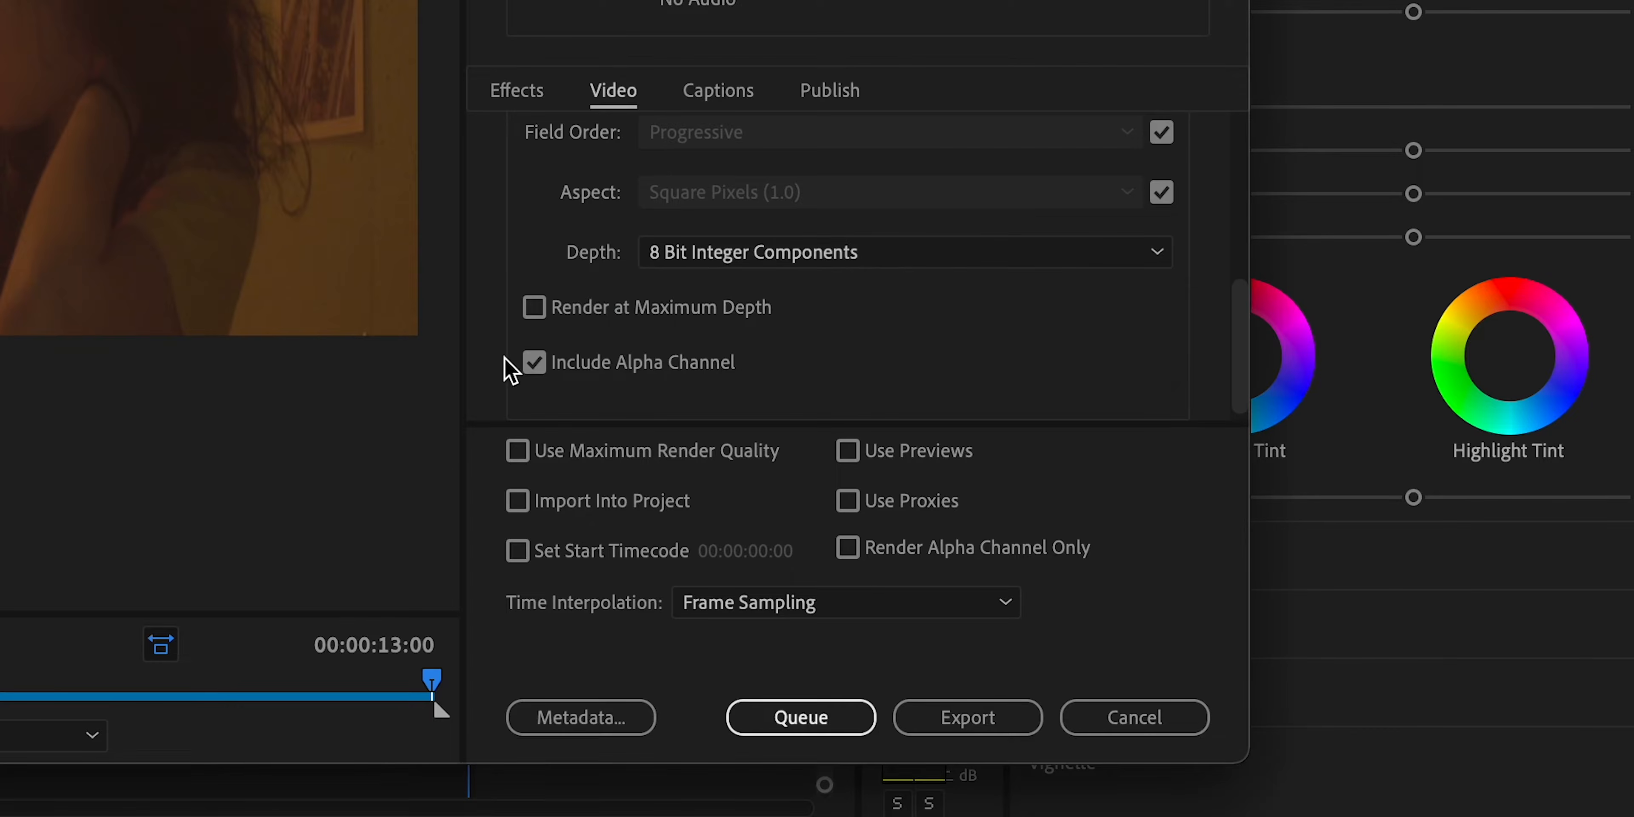
pyautogui.scroll(-1, 498, 382)
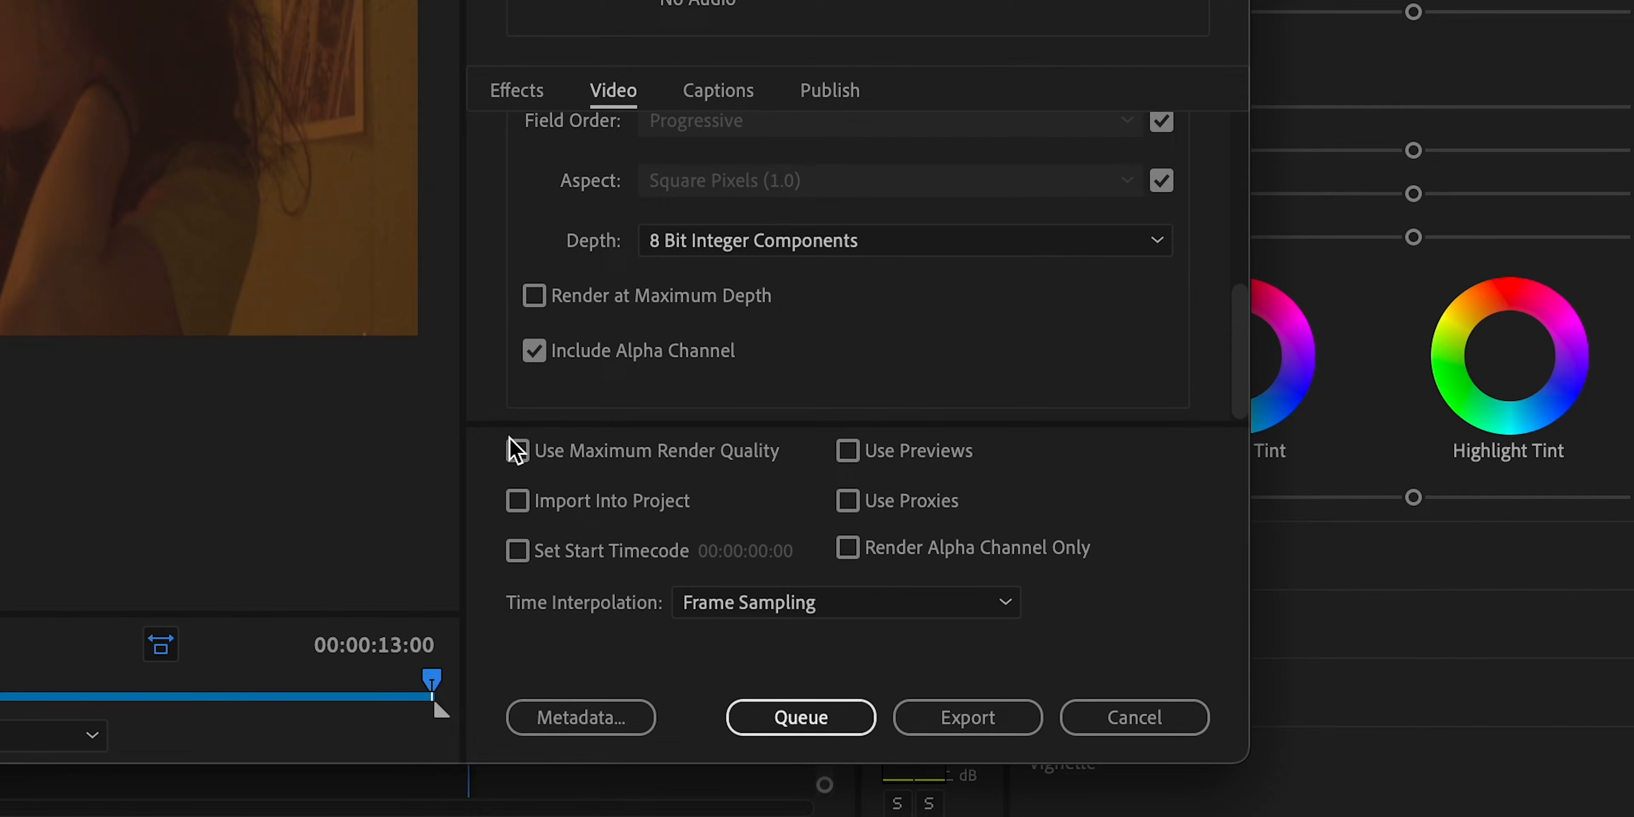
pyautogui.click(516, 451)
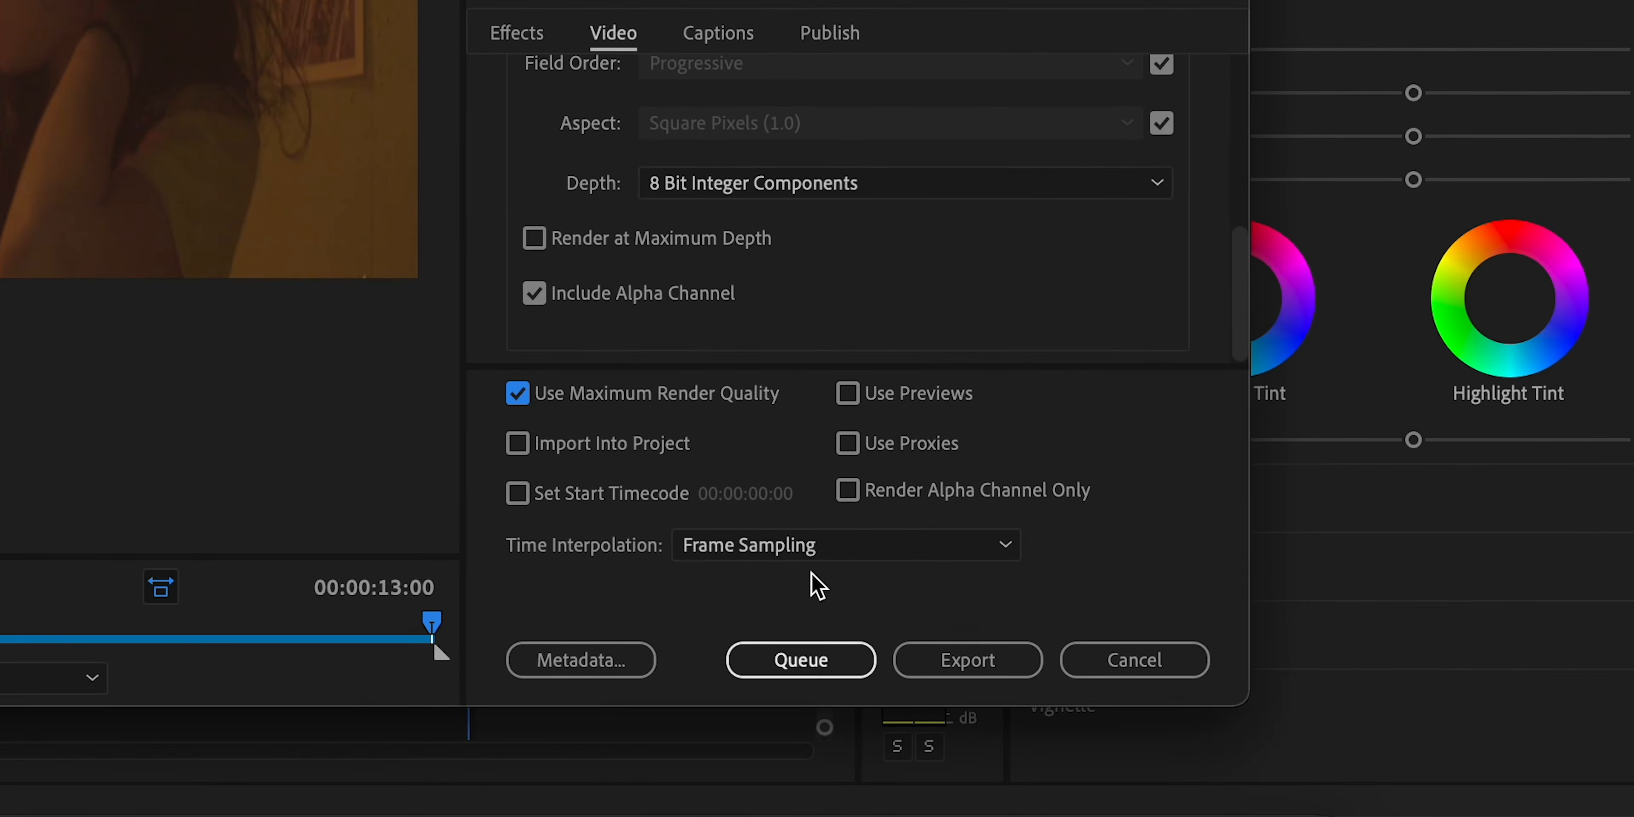
pyautogui.click(817, 667)
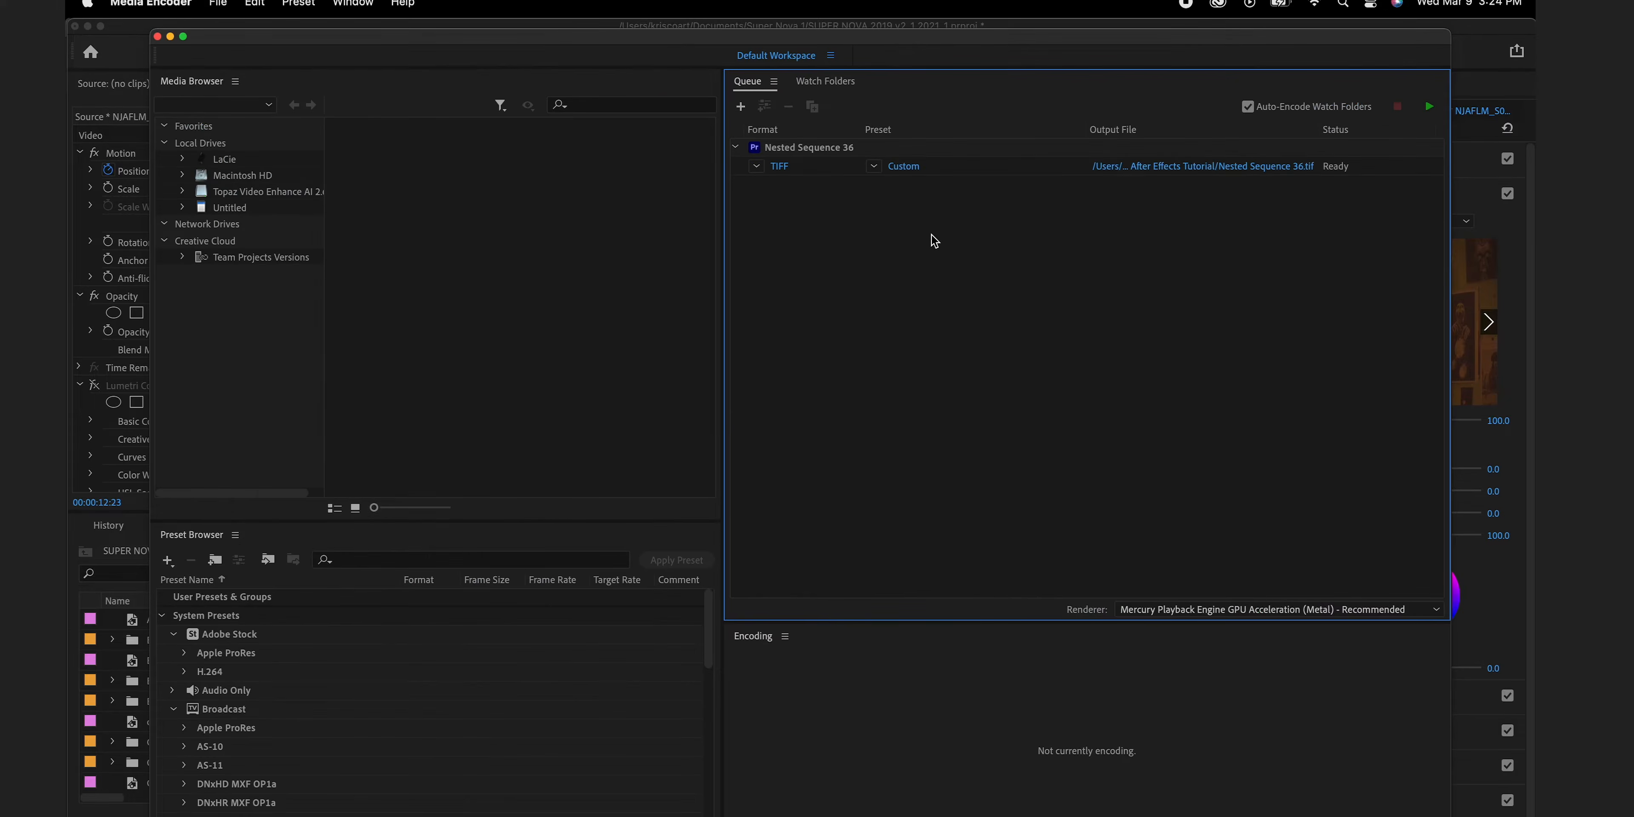
# Step: Open the queued TIFF job's export settings and turn off the alpha channel
pyautogui.click(903, 166)
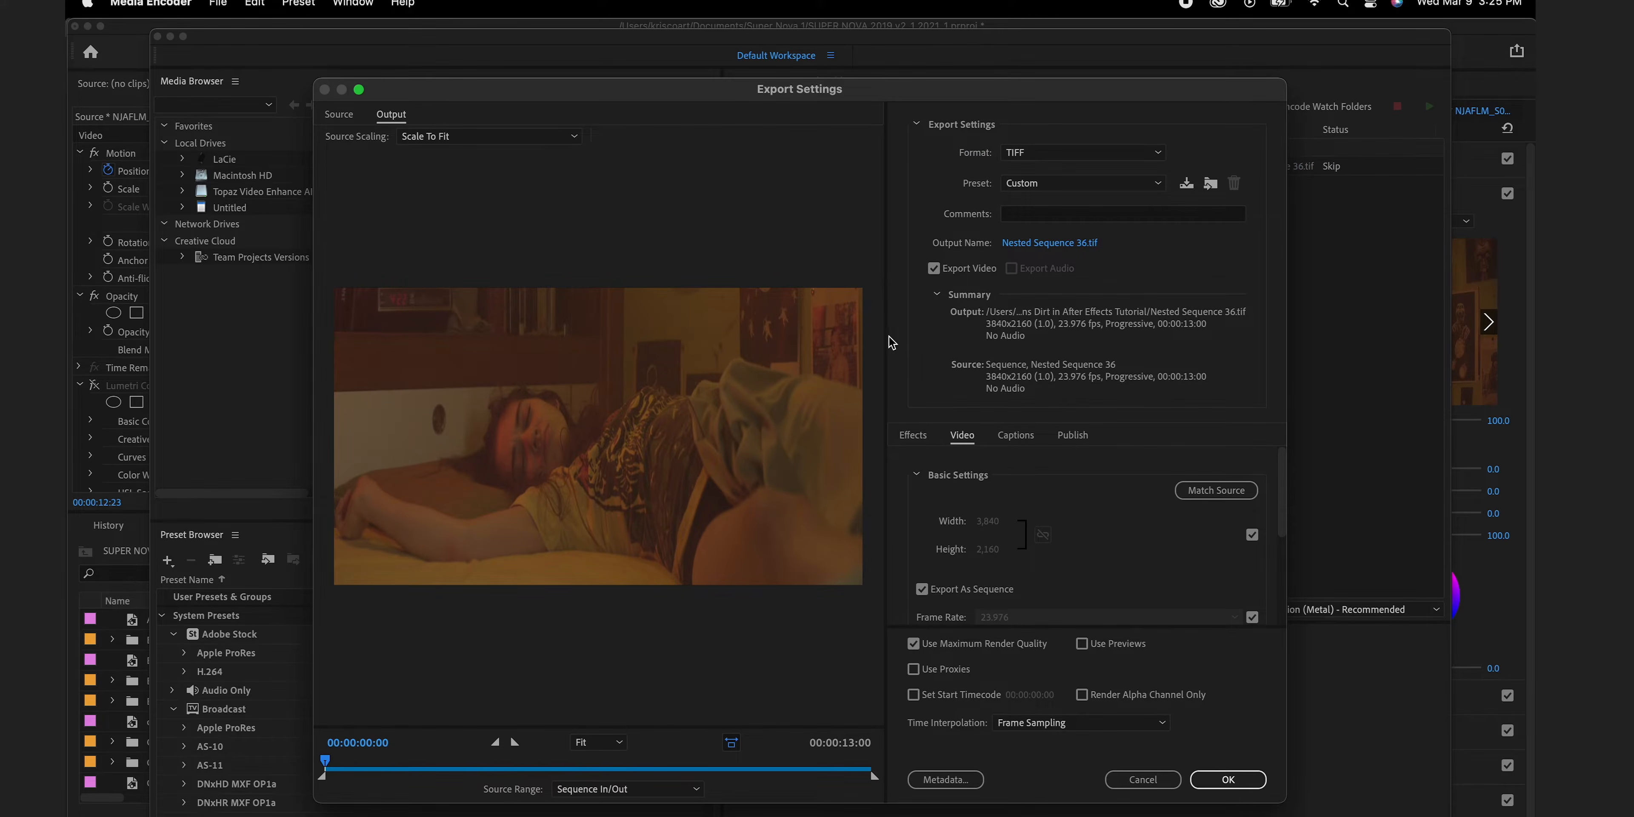
pyautogui.scroll(-5, 894, 515)
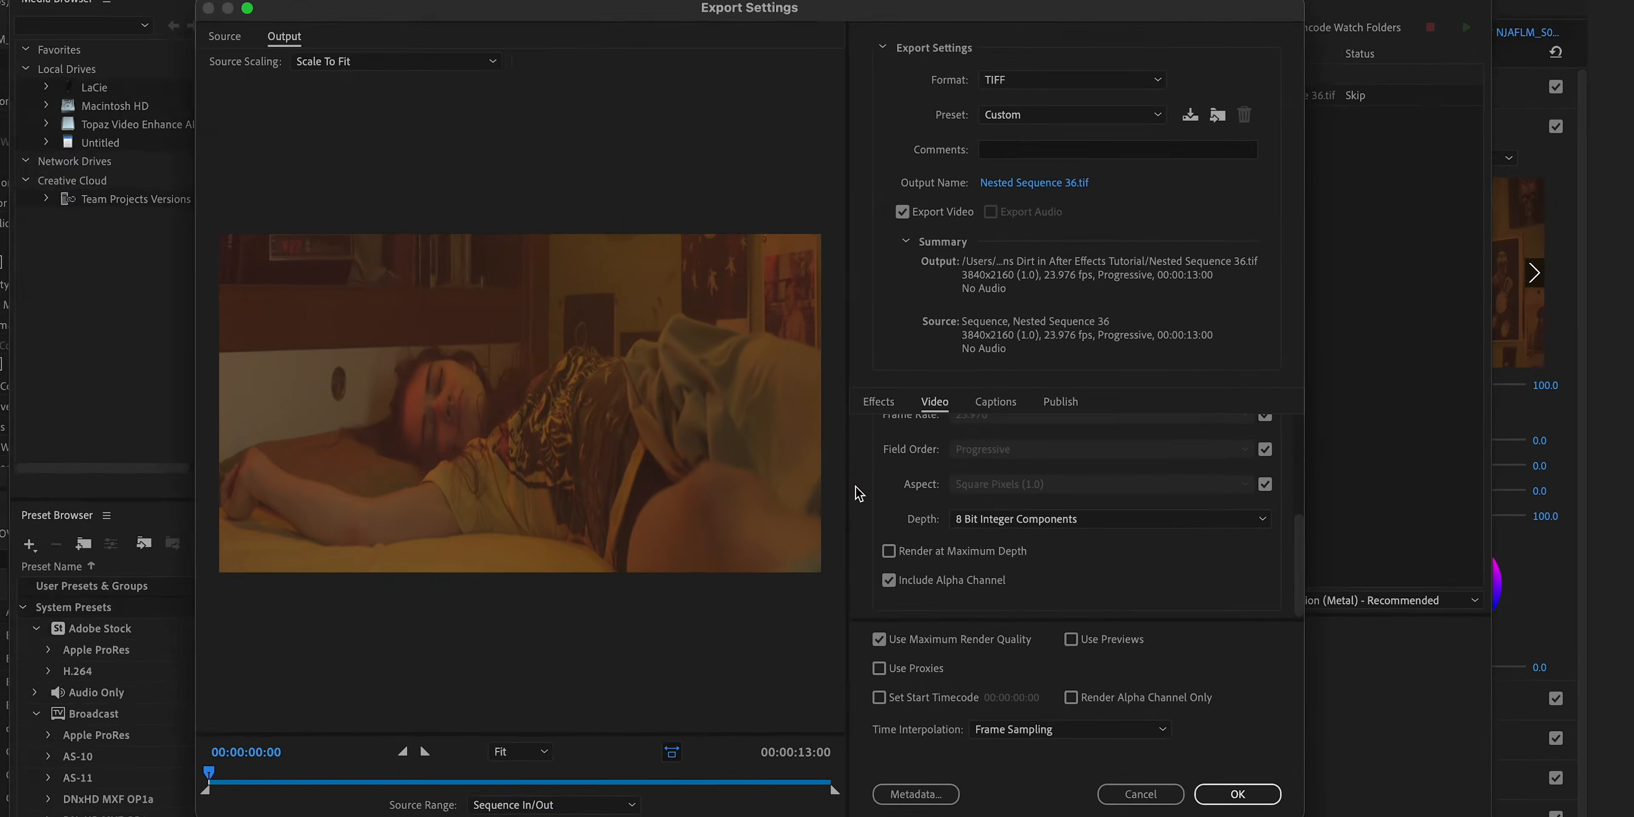
pyautogui.scroll(5, 859, 493)
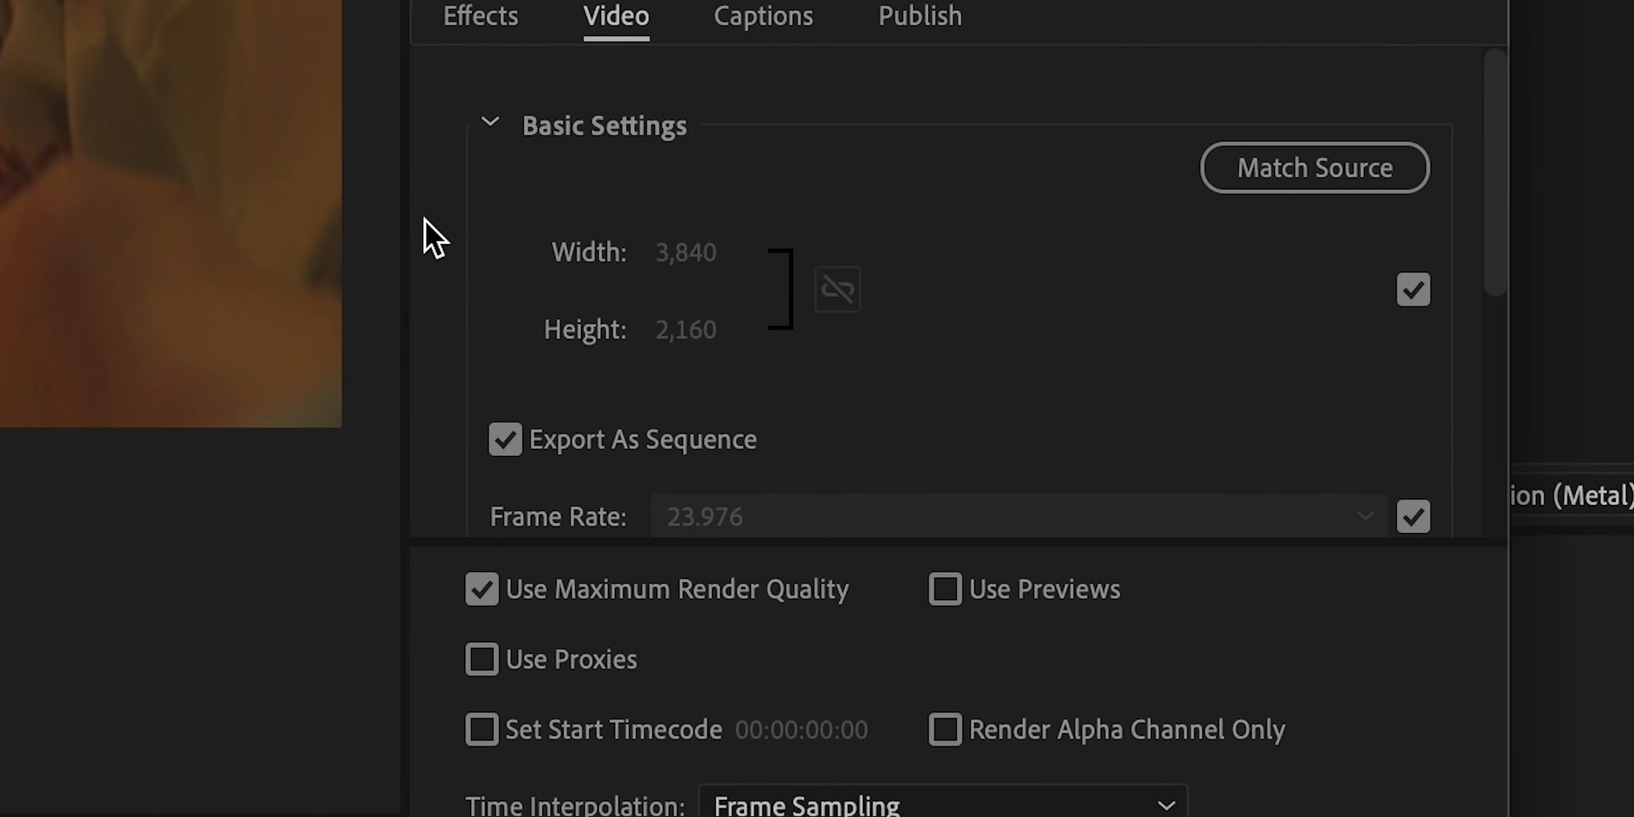
pyautogui.scroll(-5, 431, 237)
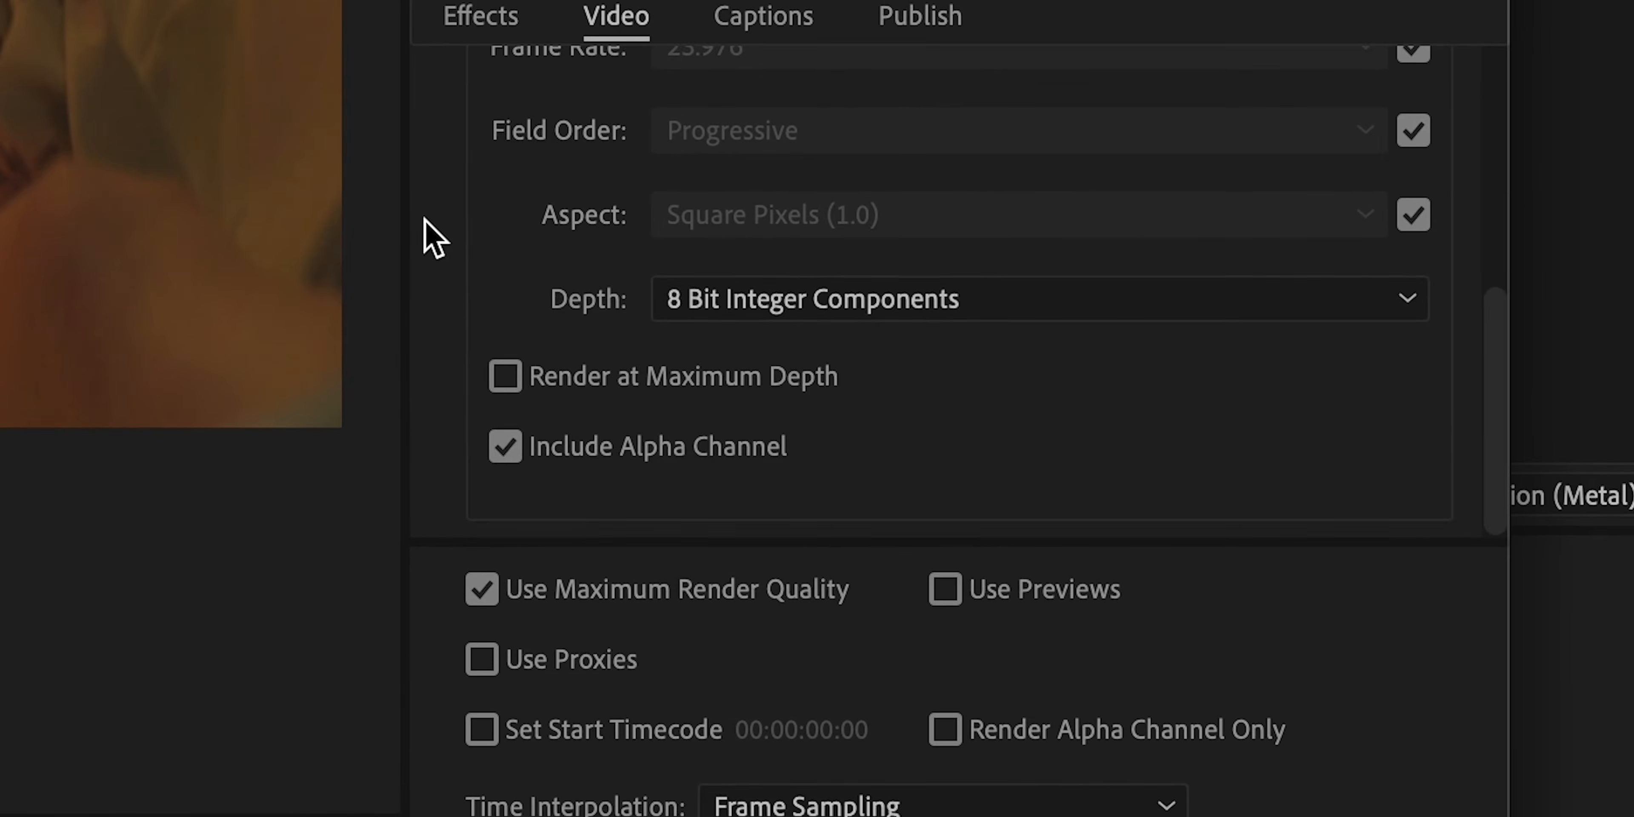
pyautogui.click(507, 448)
pyautogui.scroll(5, 434, 438)
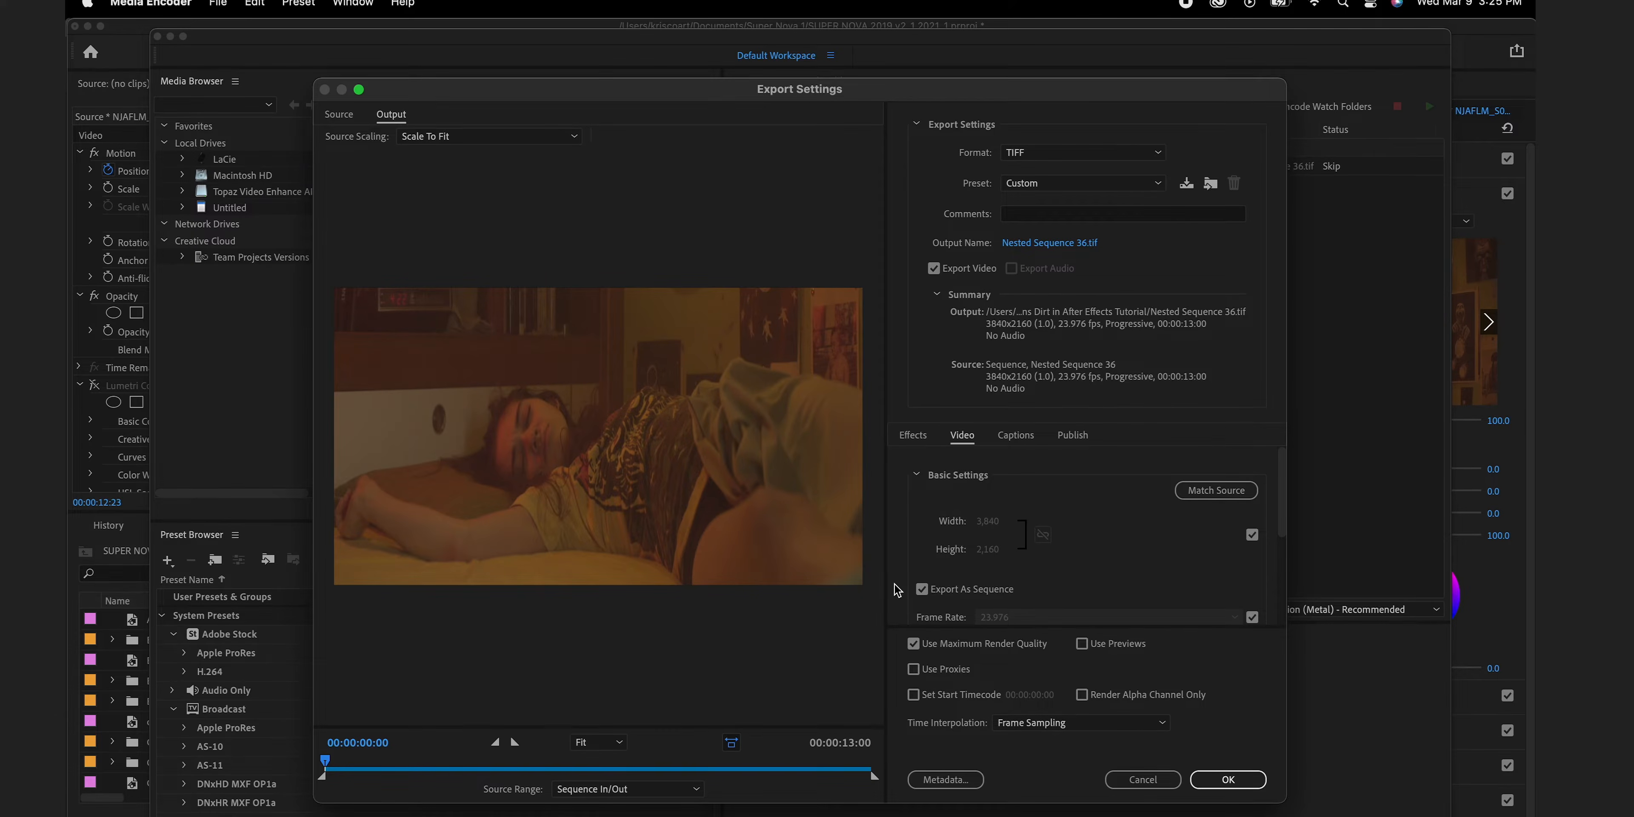
# Step: Save the TIFF output to a new folder named Denoise Close Up 1 inside Super Nova 1 and start rendering the queue
pyautogui.click(1071, 244)
pyautogui.click(648, 490)
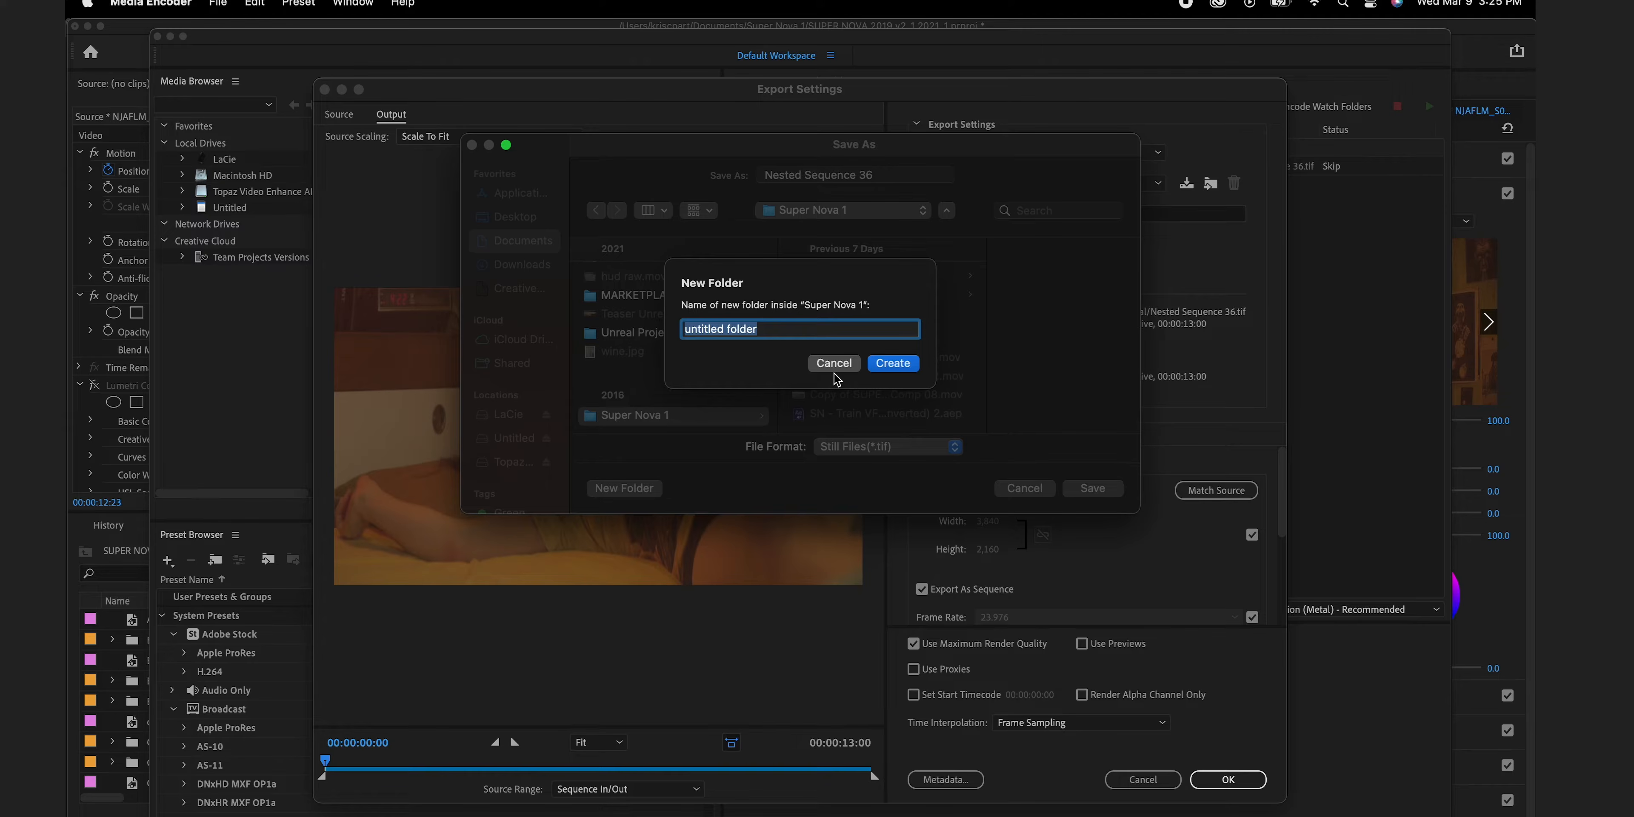
pyautogui.write('Denoise Close Up')
pyautogui.press('Return')
pyautogui.click(1100, 494)
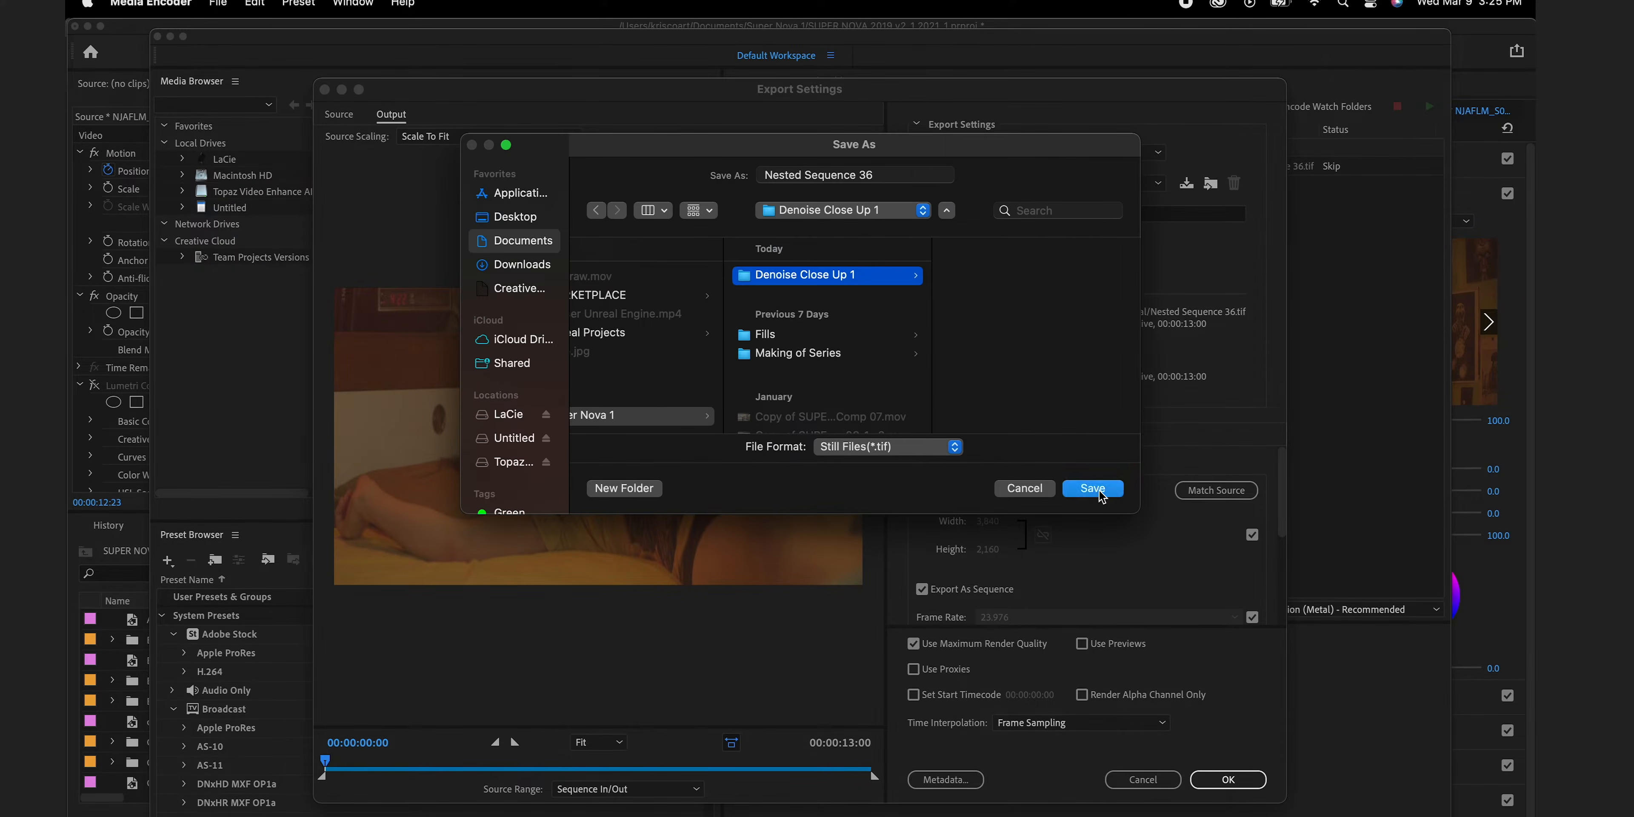
pyautogui.click(1228, 781)
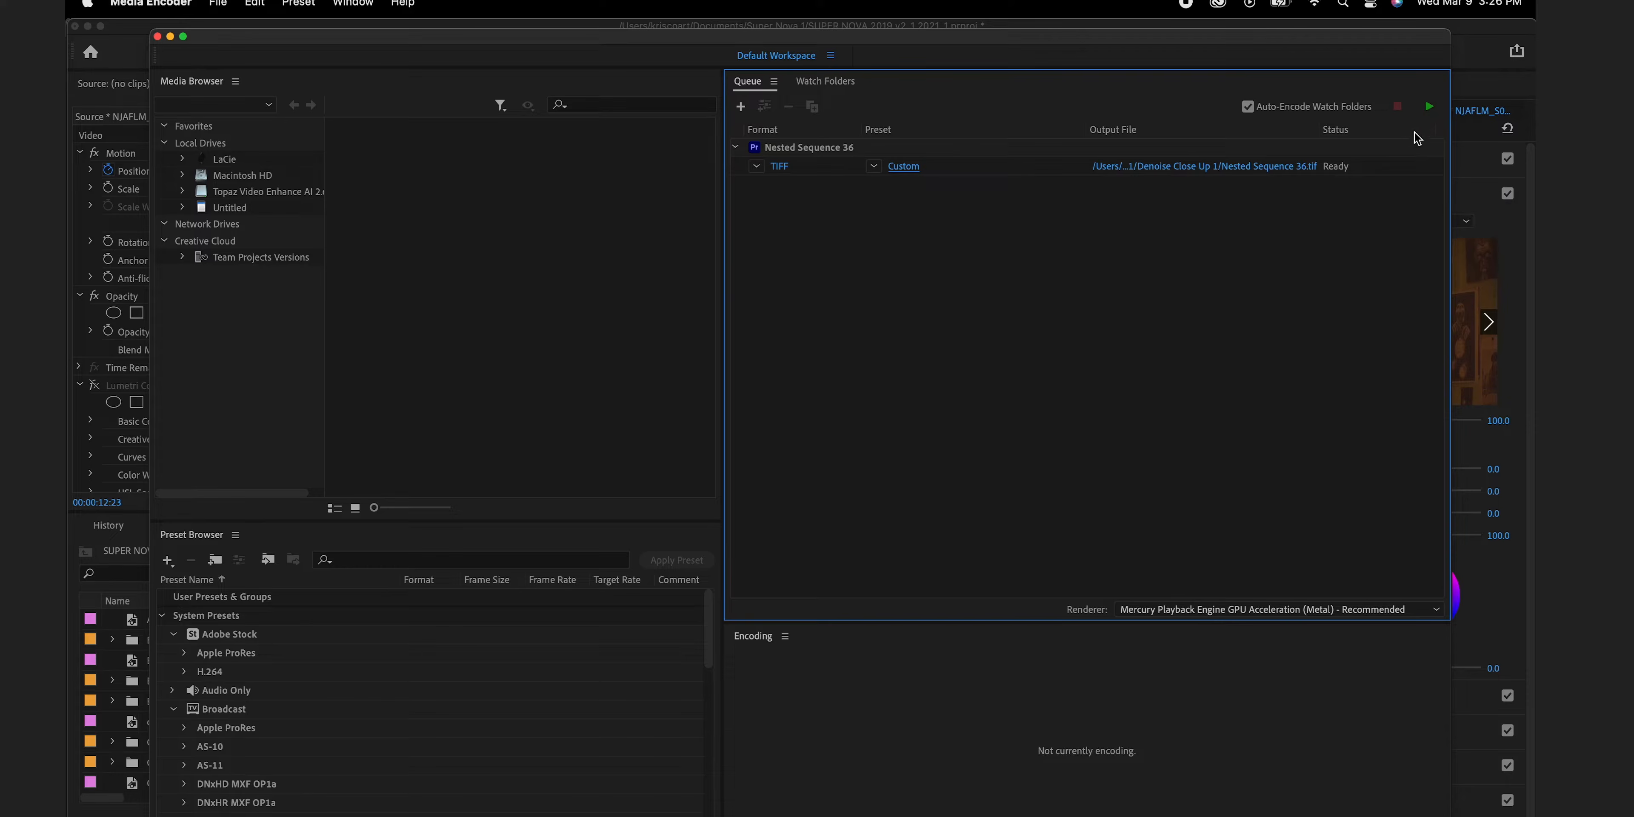
pyautogui.click(1429, 106)
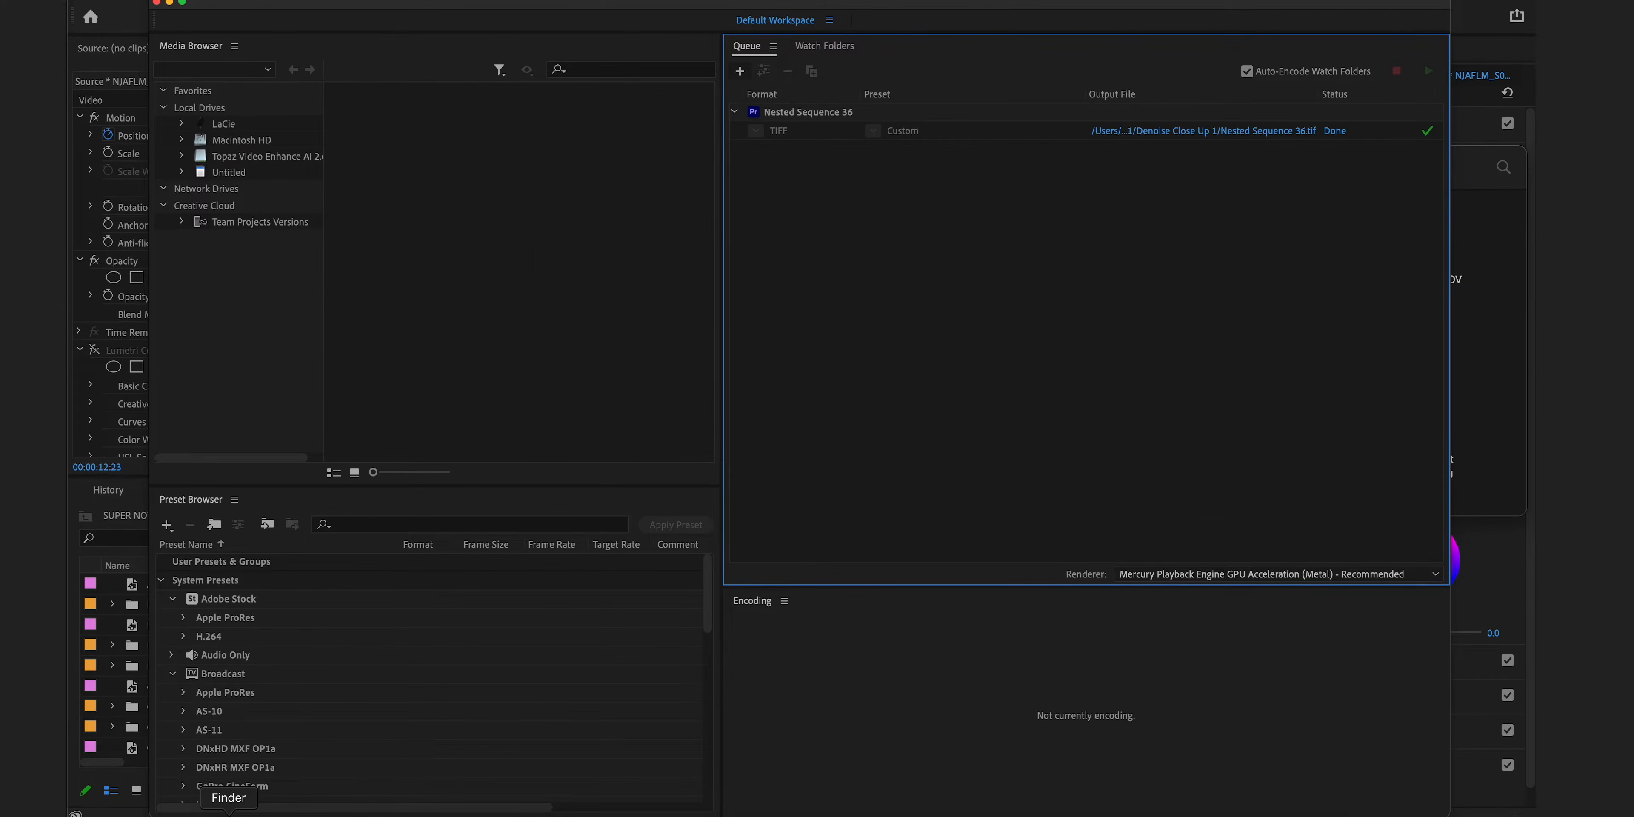
# Step: Browse the rendered TIFF frames in Finder and preview Nested Sequence 36062.tif
pyautogui.click(231, 814)
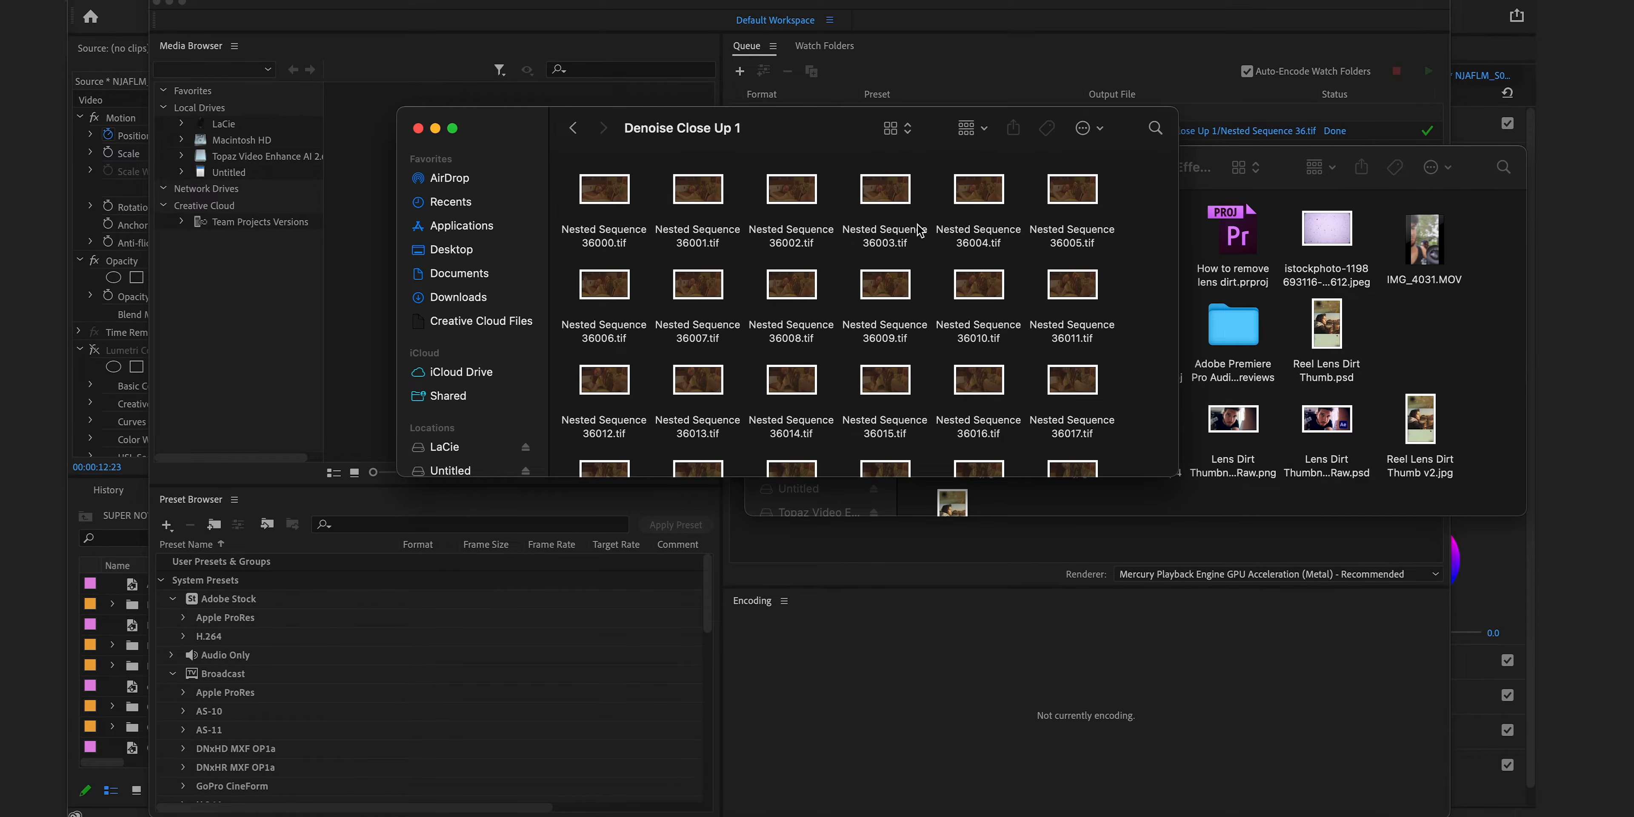
pyautogui.scroll(-15, 791, 424)
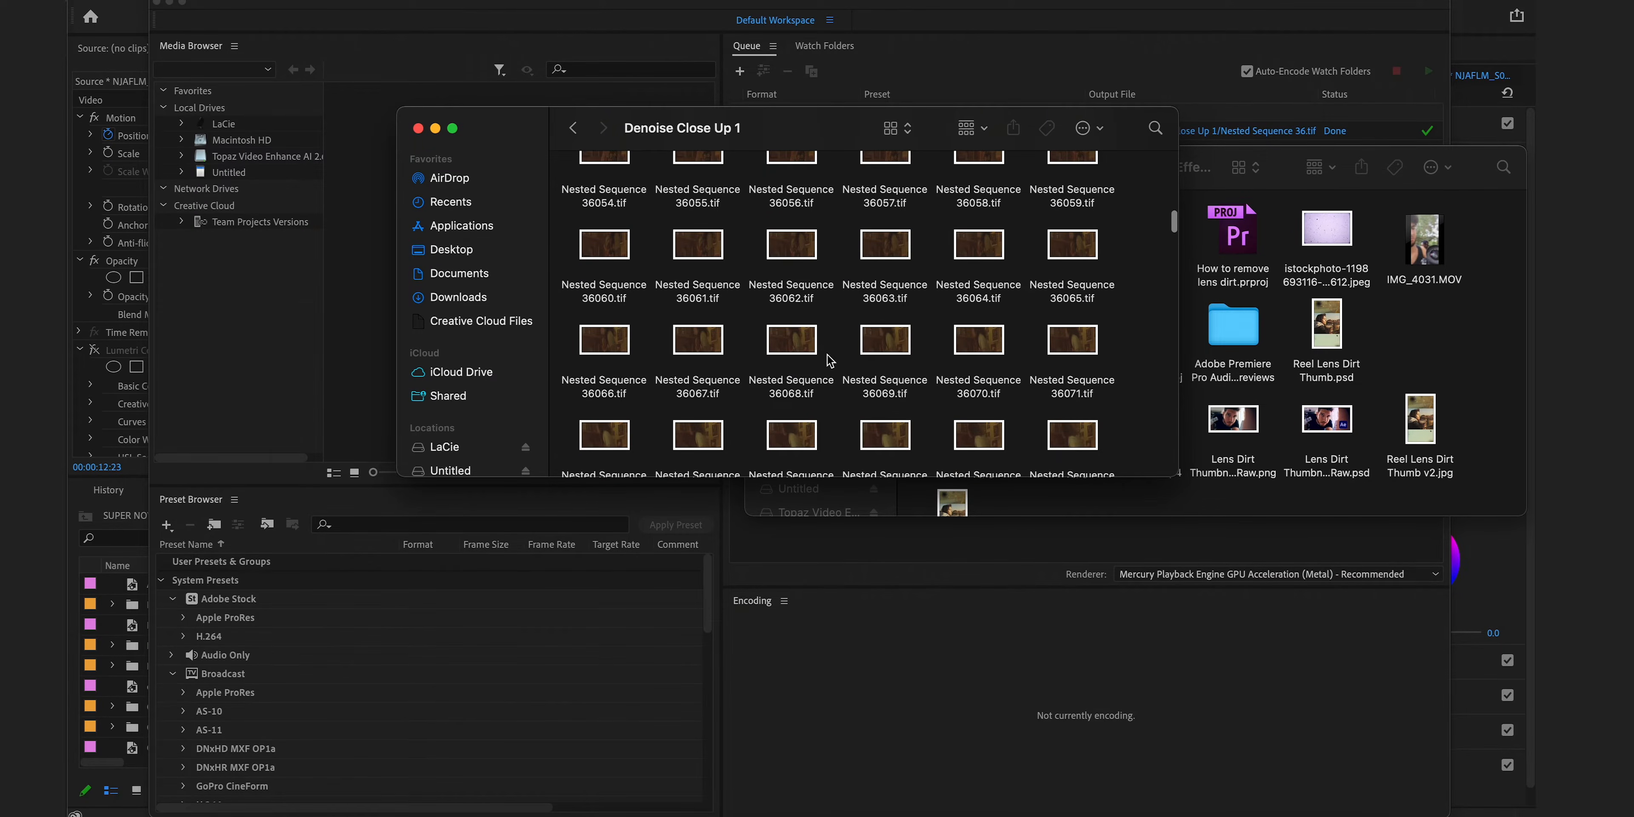
pyautogui.click(786, 251)
pyautogui.press('space')
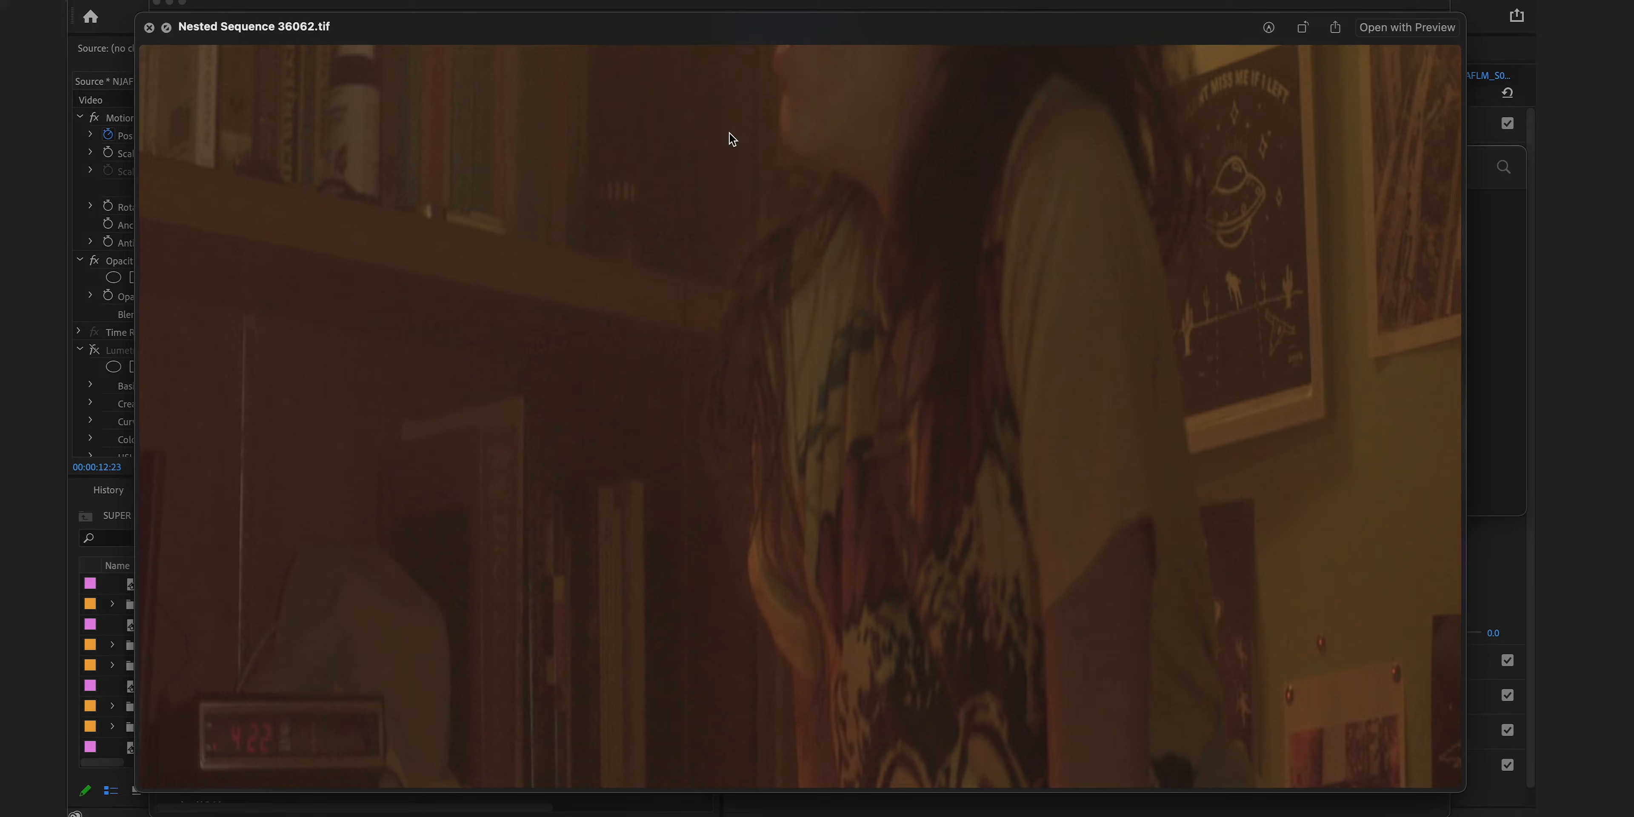
pyautogui.press('space')
# Step: Launch Topaz Video Enhance AI and browse to the Denoise Close Up 1 folder for import
pyautogui.press('F4')
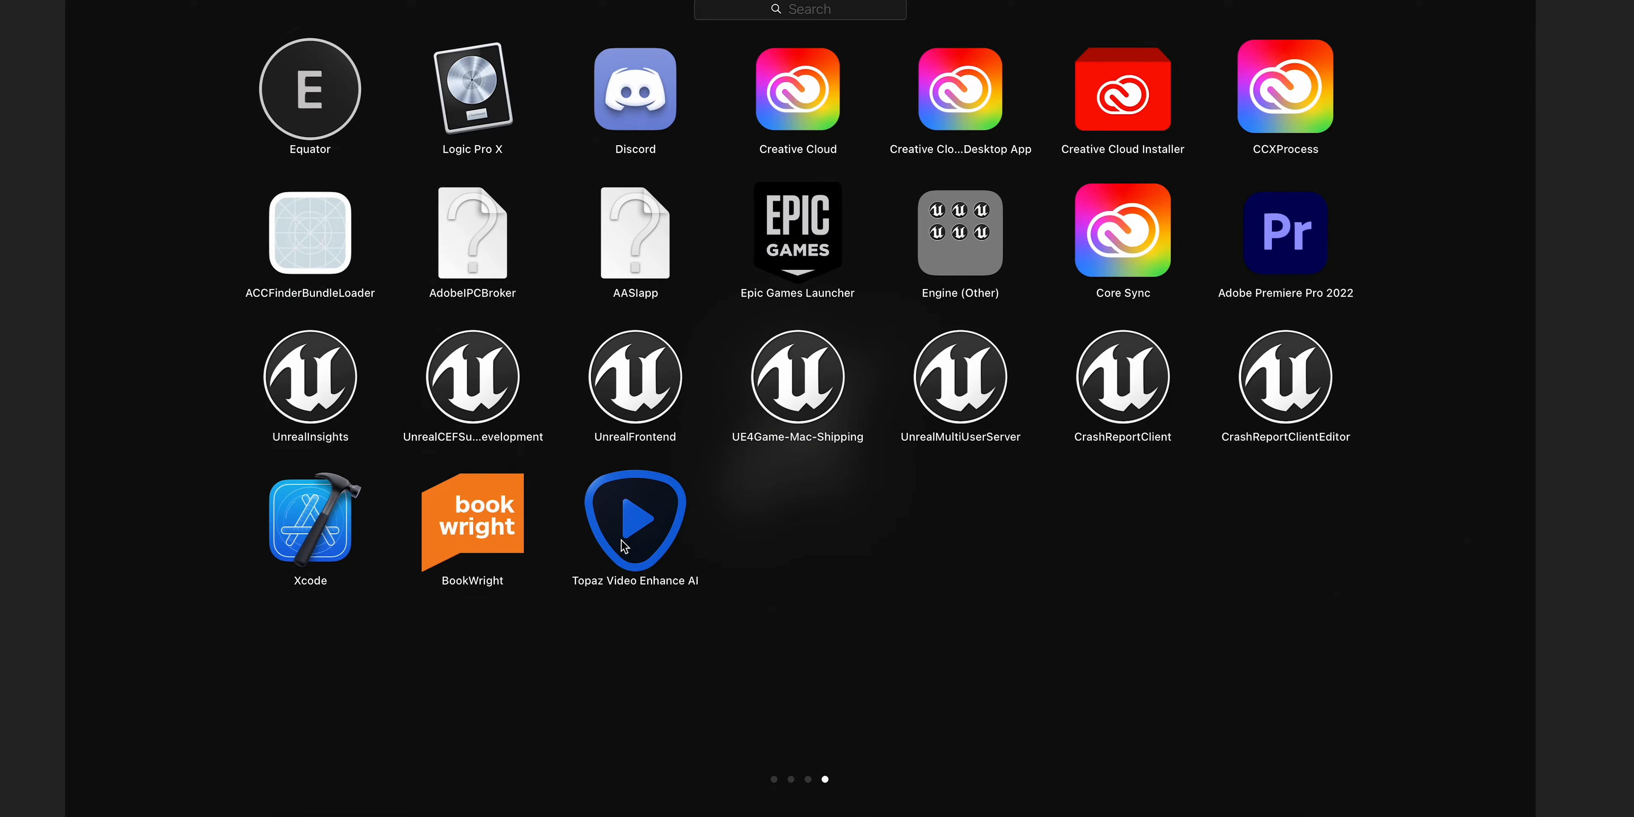
pyautogui.click(620, 540)
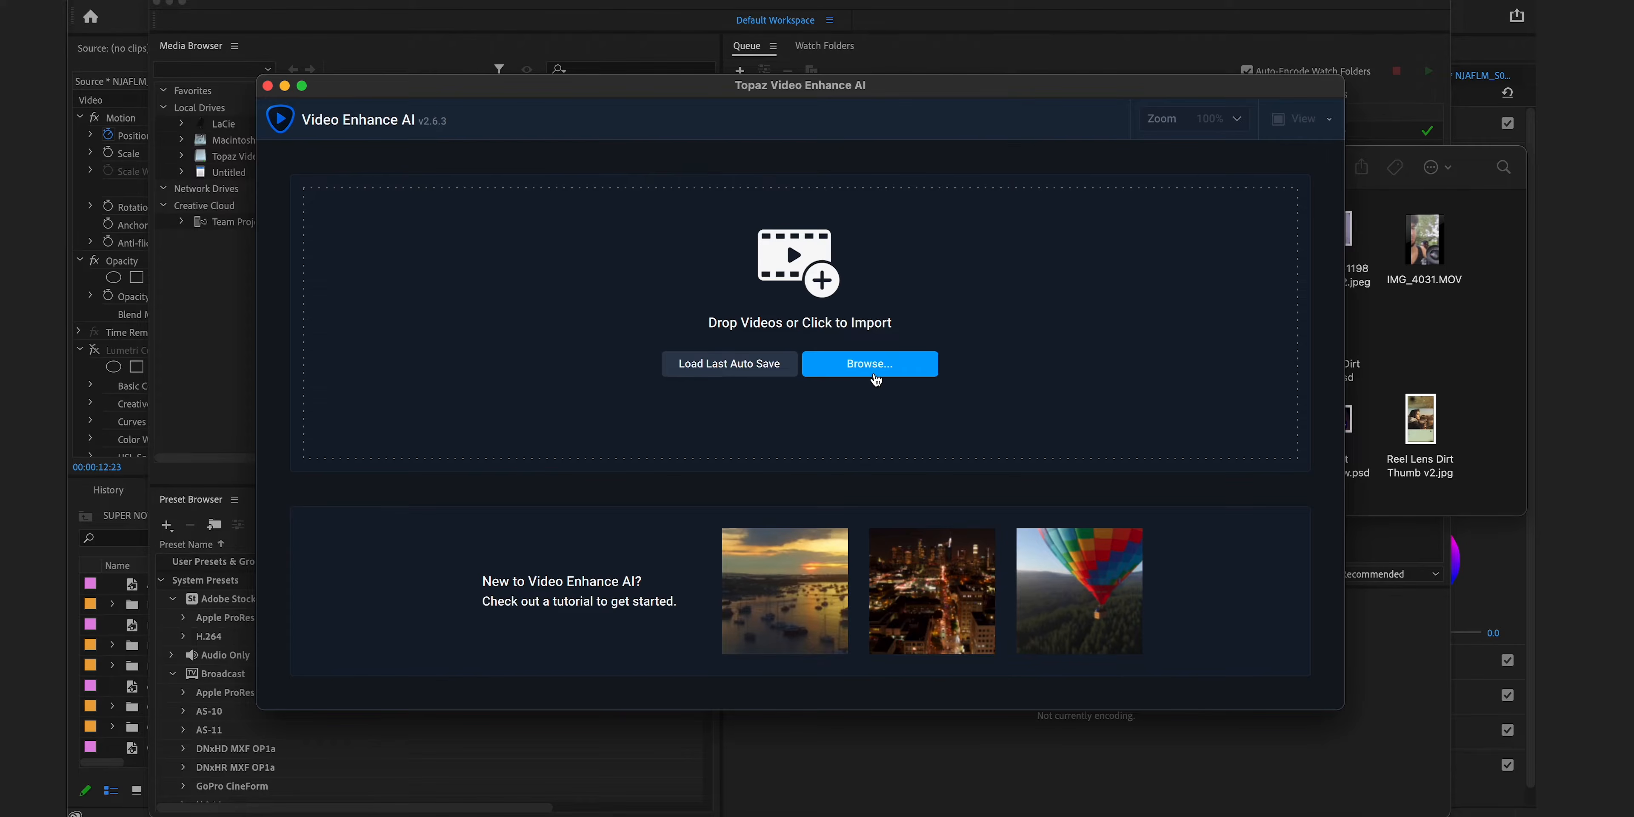
pyautogui.click(875, 379)
pyautogui.click(828, 229)
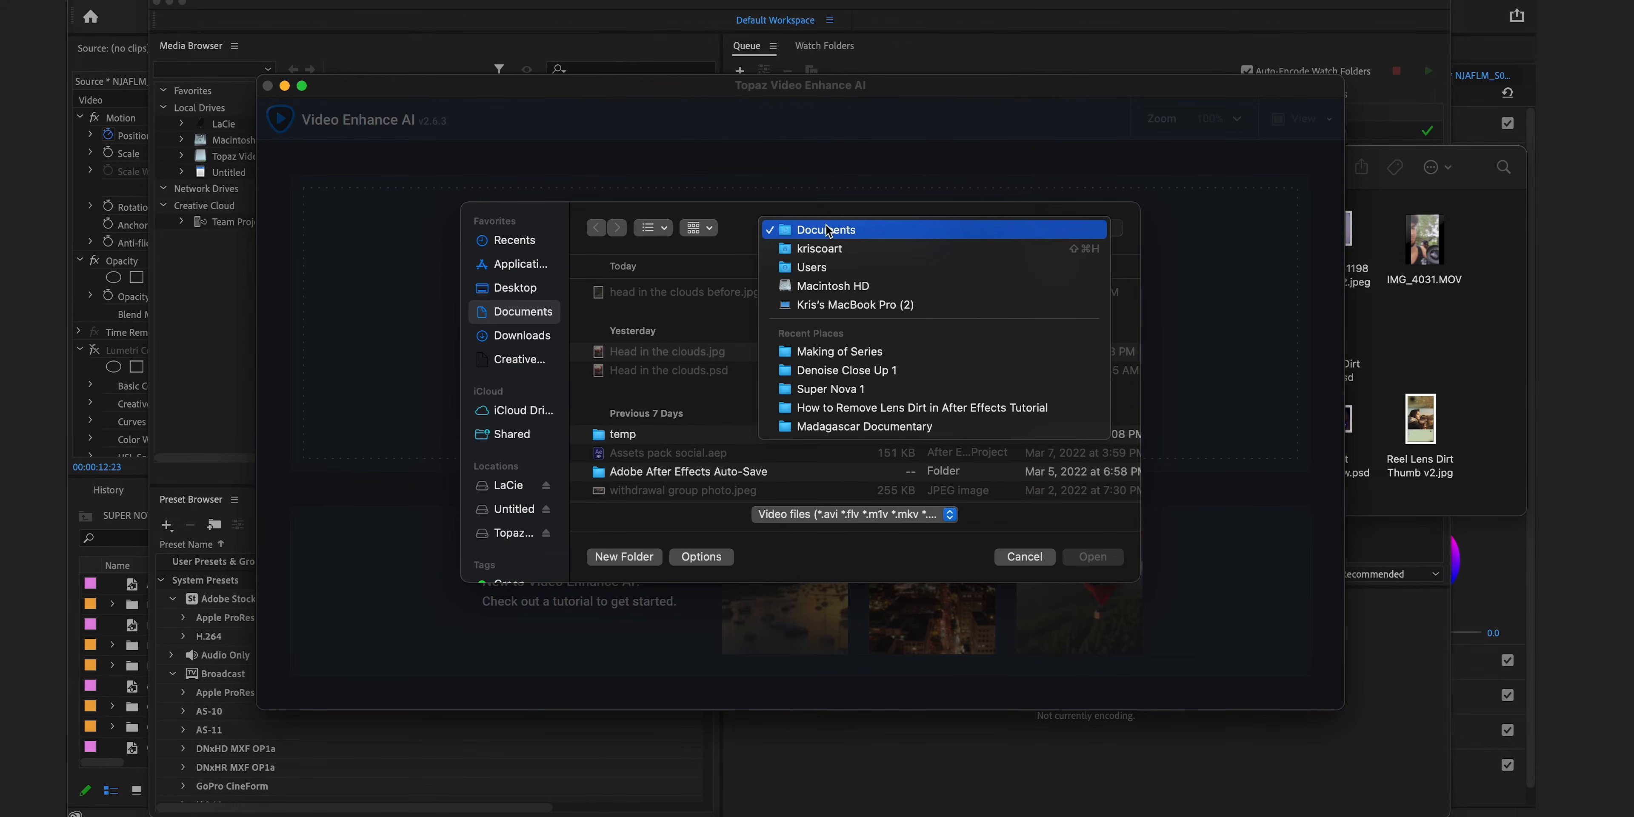
pyautogui.click(847, 370)
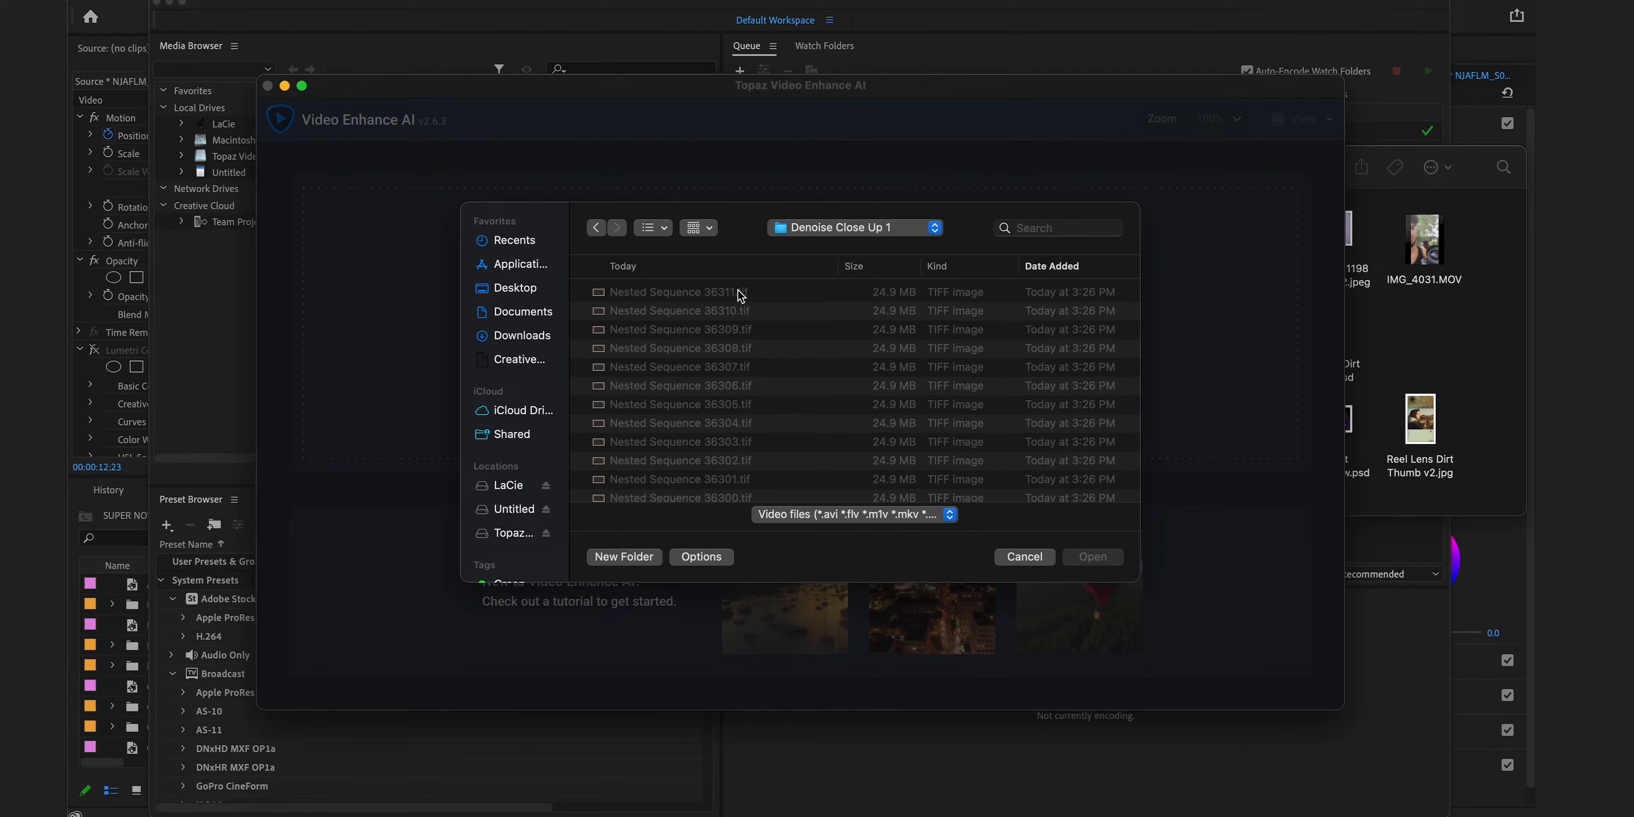
# Step: Filter the import dialog to image files and select all frames from Nested Sequence 36311.tif to 36000.tif
pyautogui.click(862, 515)
pyautogui.click(856, 536)
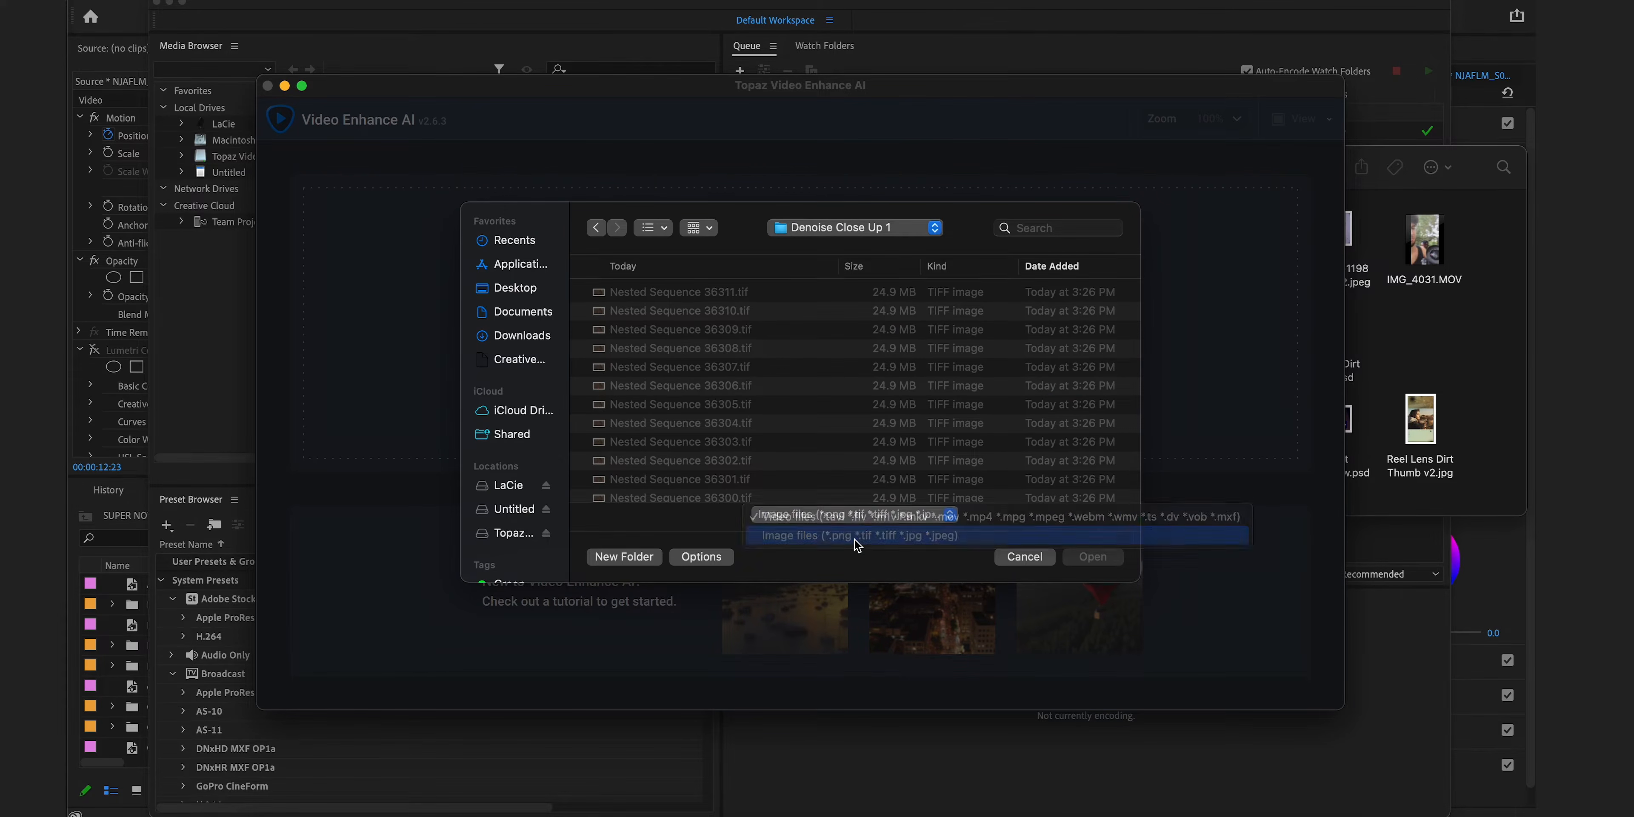
pyautogui.click(687, 294)
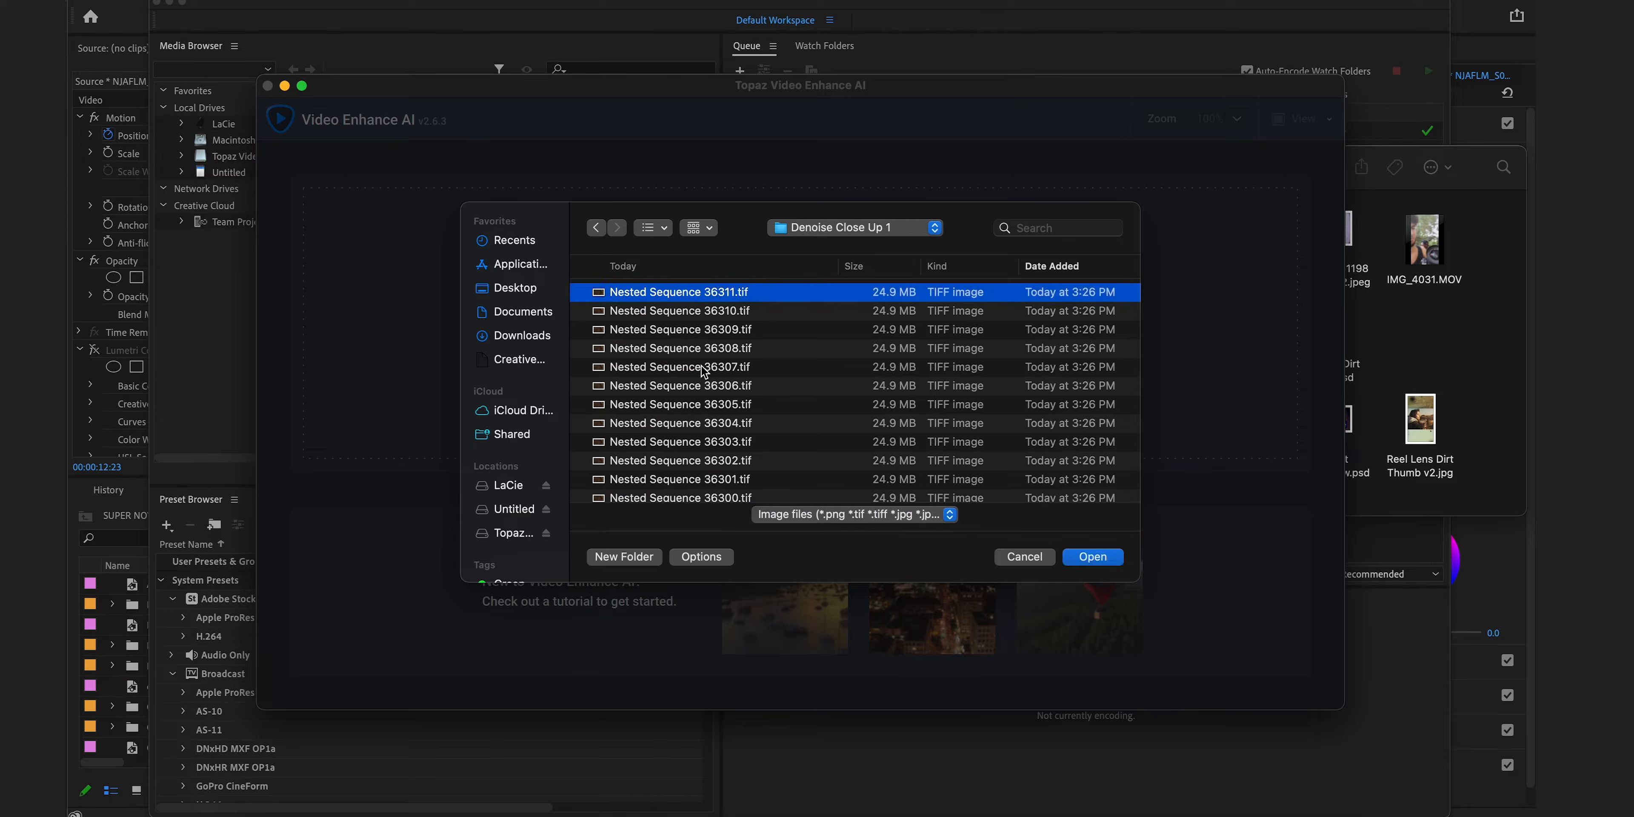
pyautogui.scroll(-20, 702, 371)
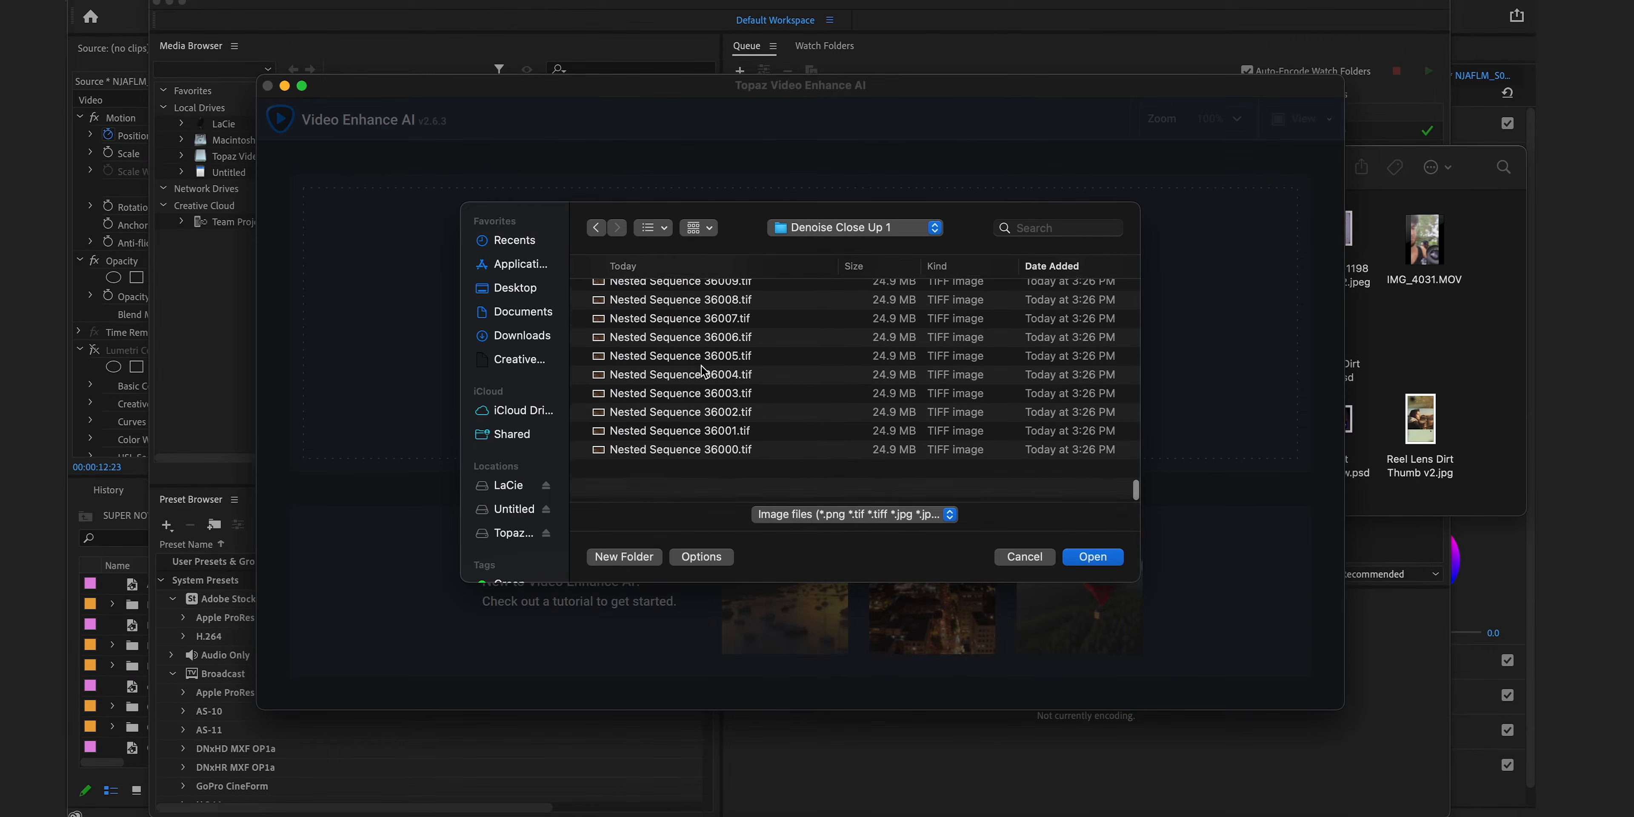
pyautogui.keyDown('shift'); pyautogui.click(673, 487); pyautogui.keyUp('shift')
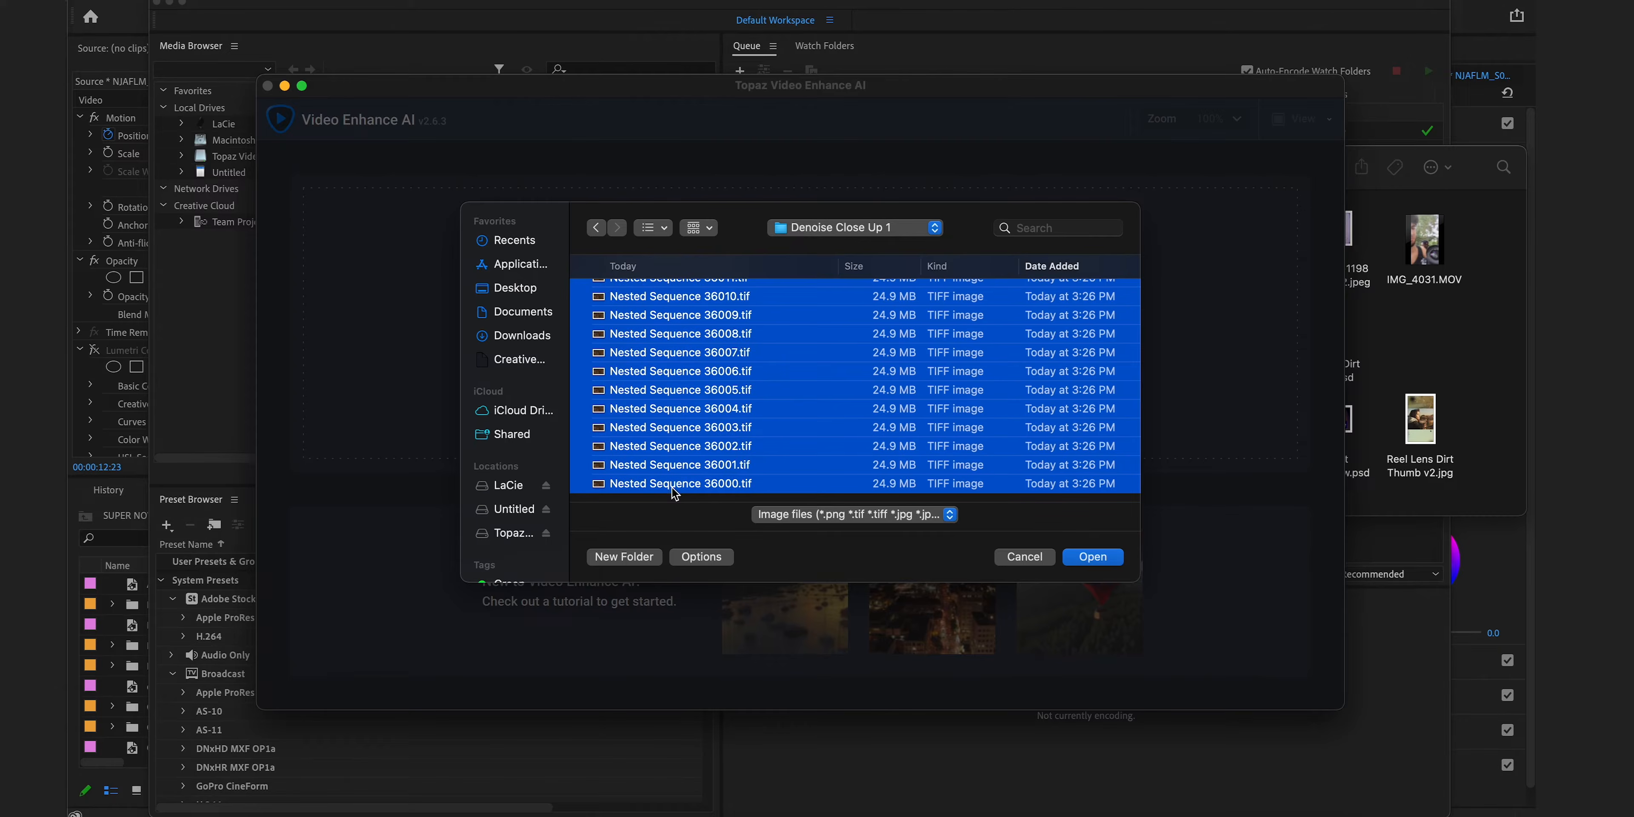
# Step: Import the selected TIFF frames and trim the processing range to end at 00:00:02:18, checking the full frame in the preview
pyautogui.click(1103, 557)
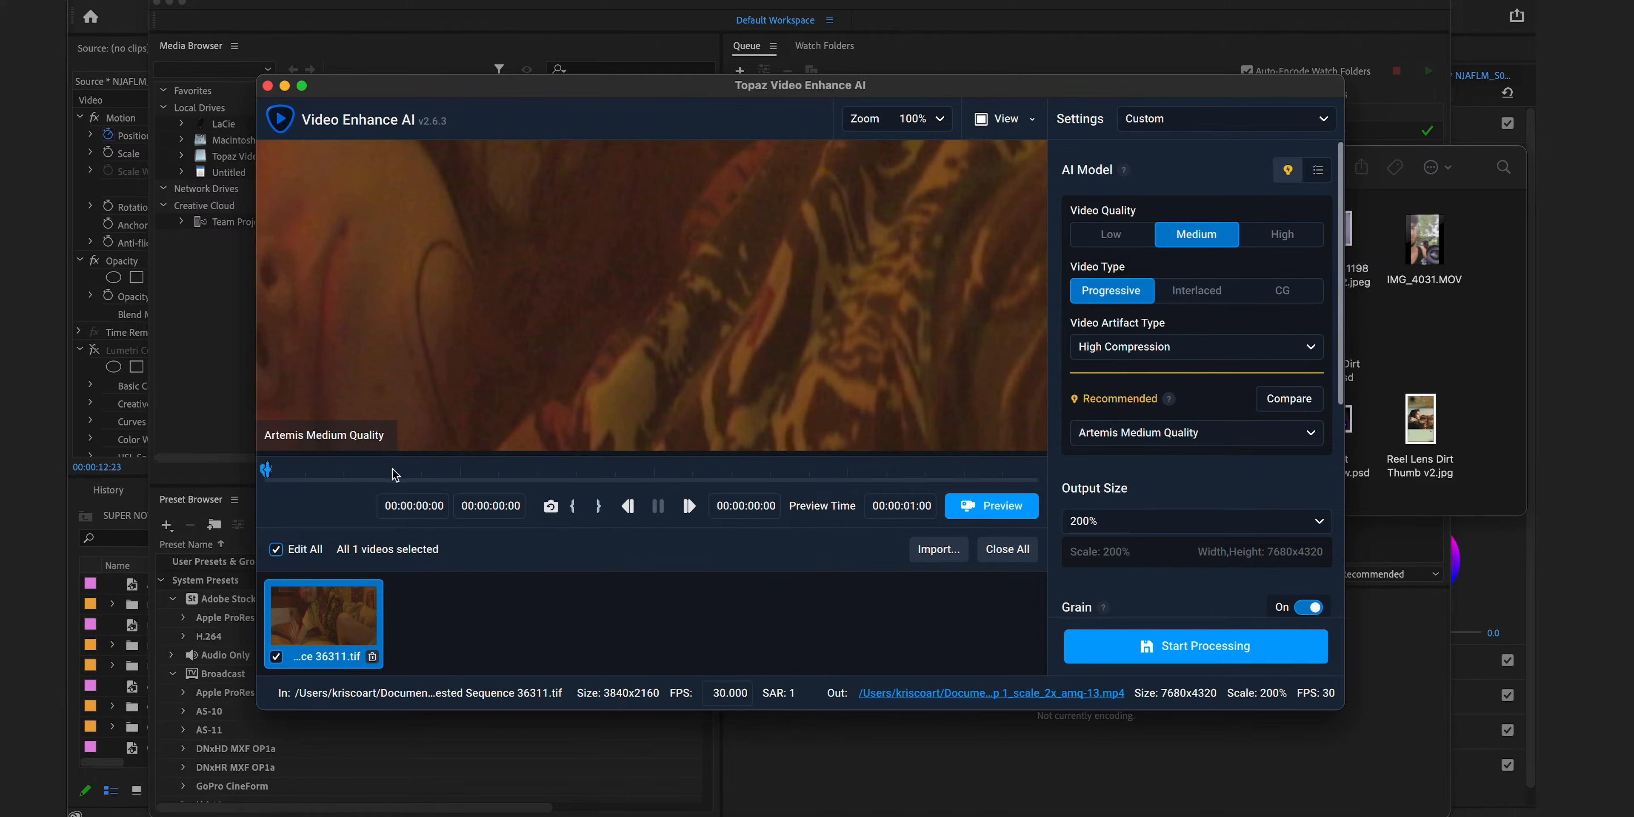
pyautogui.moveTo(392, 469); pyautogui.dragTo(464, 470)
pyautogui.scroll(-5, 664, 321)
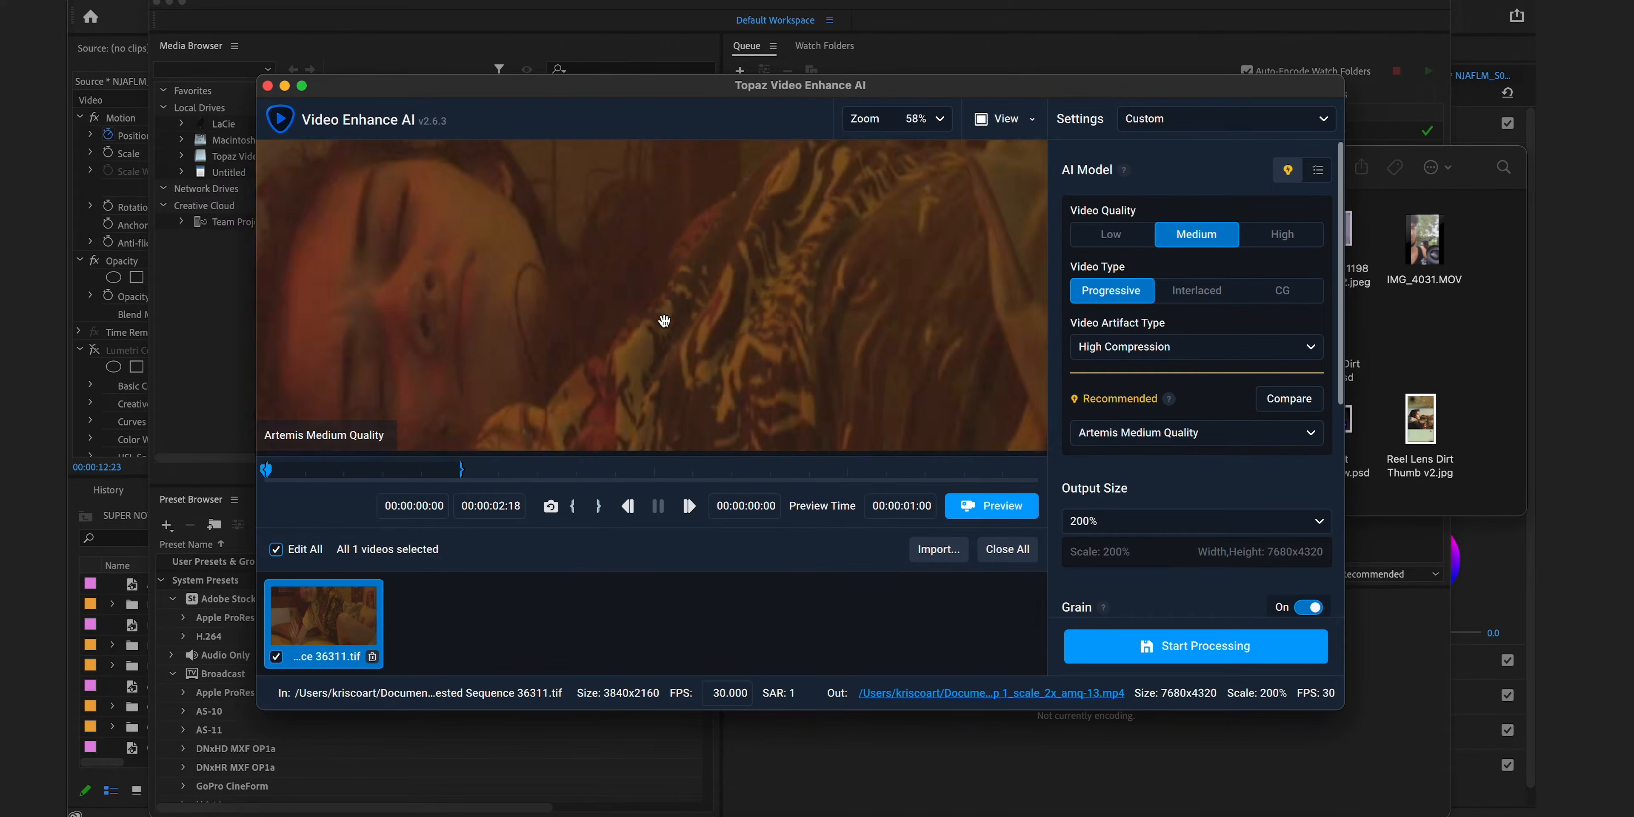
pyautogui.scroll(-5, 664, 320)
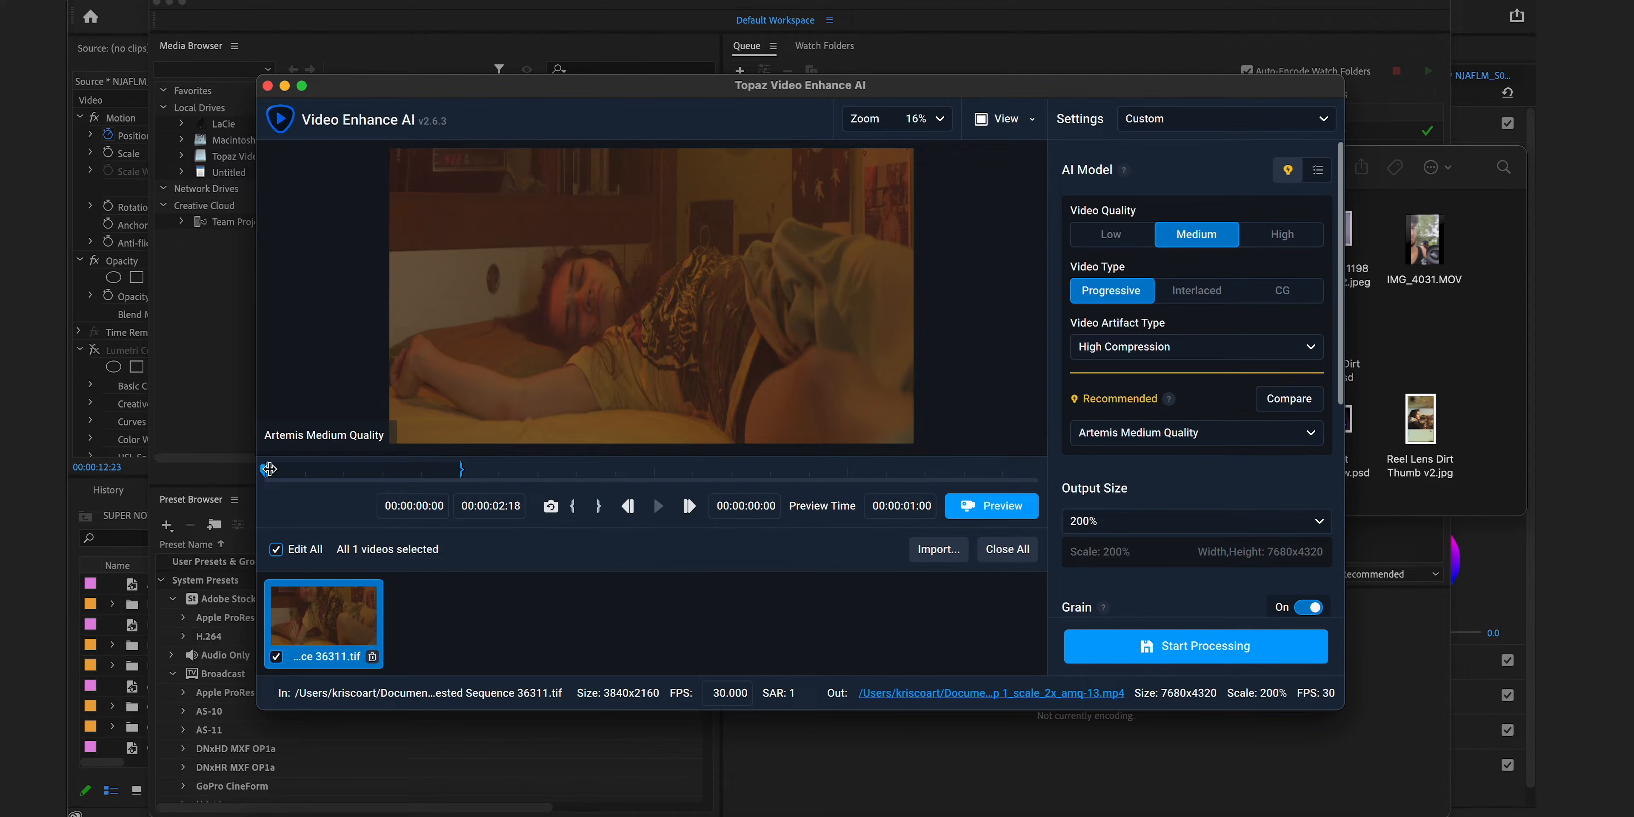
pyautogui.moveTo(267, 469); pyautogui.dragTo(328, 470)
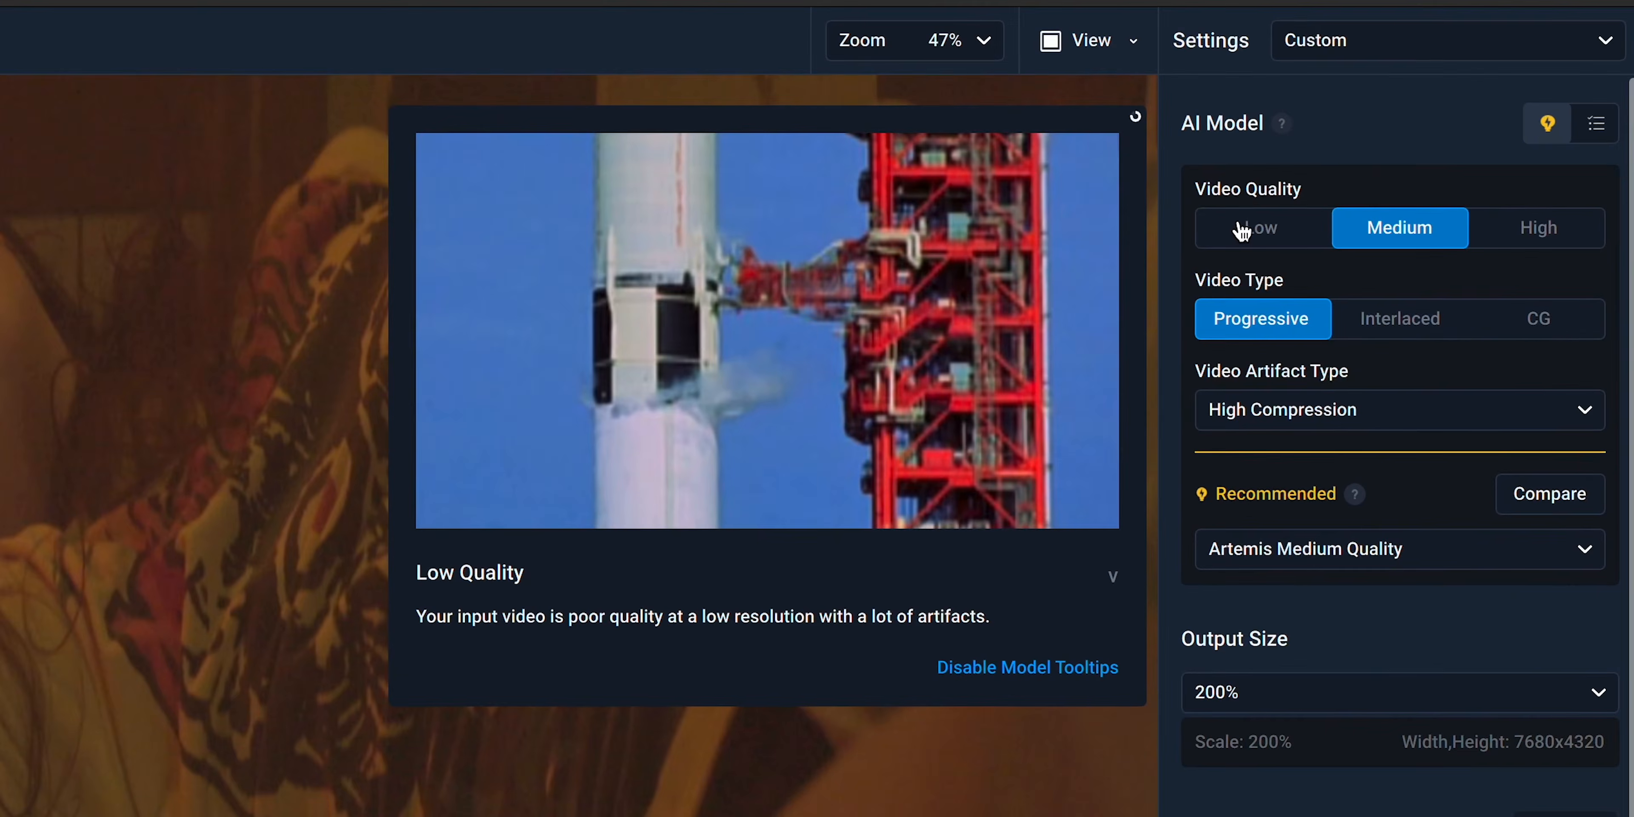
# Step: Review the descriptions of the video quality and video type options and set the video artifact type to Noise
pyautogui.moveTo(1391, 161)
pyautogui.moveTo(1537, 239)
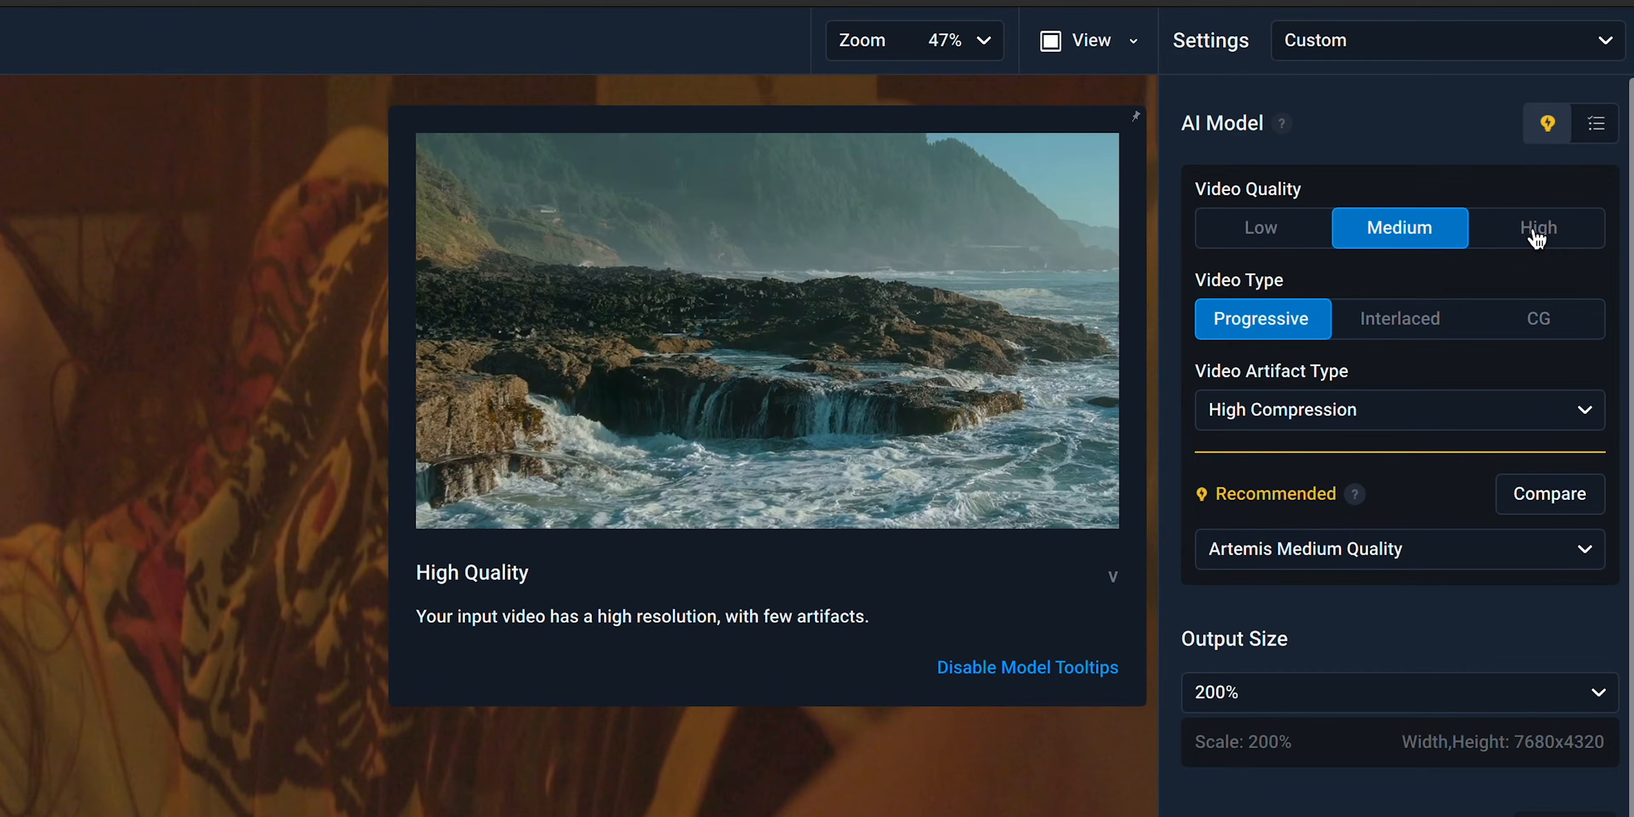
pyautogui.moveTo(1401, 241)
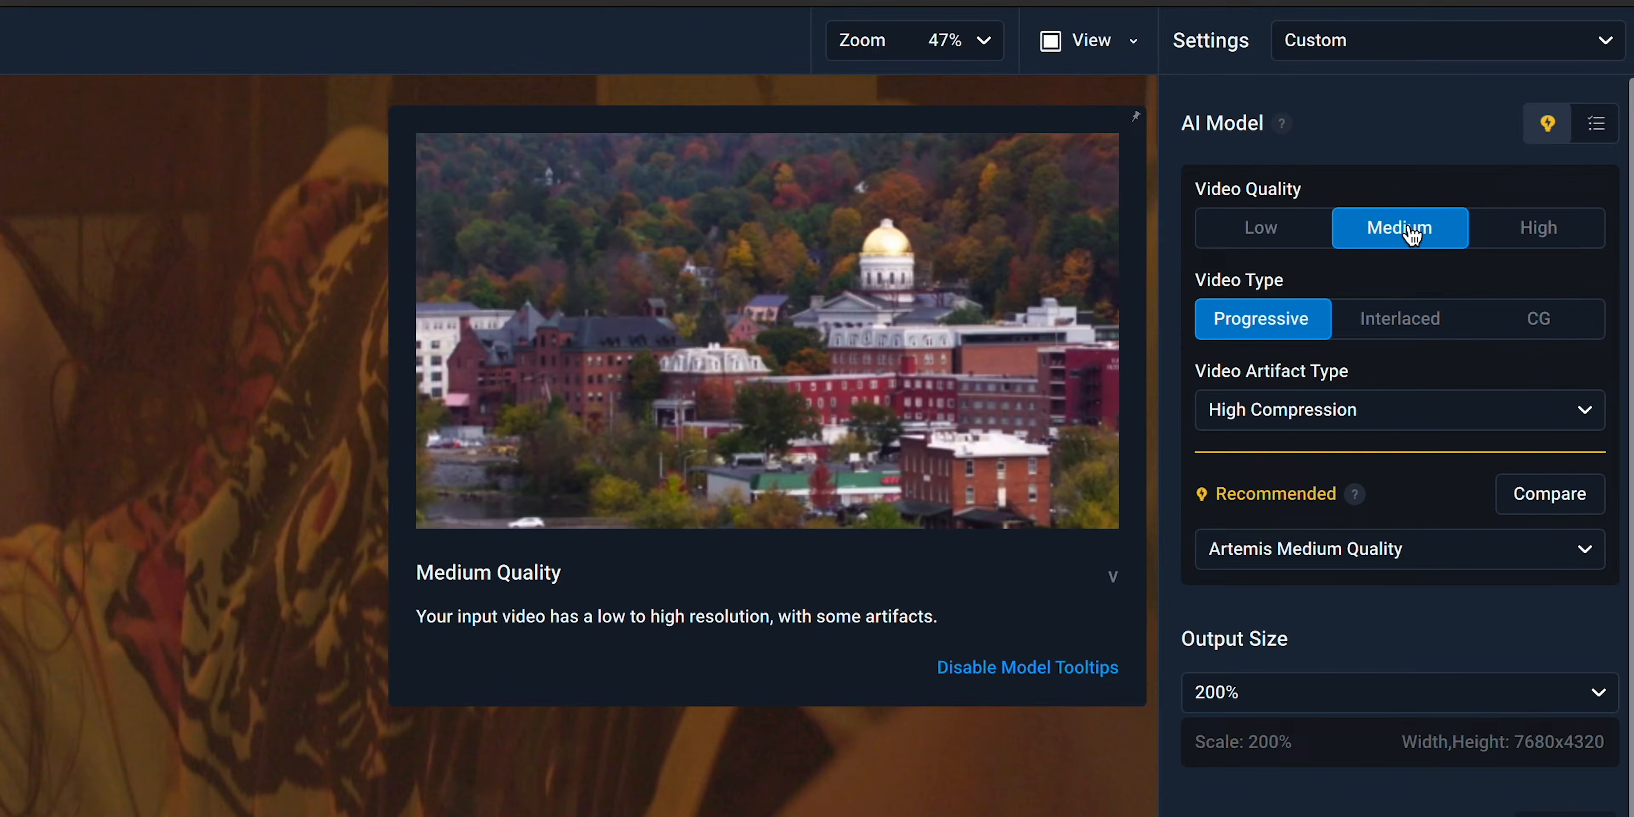
pyautogui.moveTo(1275, 320)
pyautogui.moveTo(1375, 336)
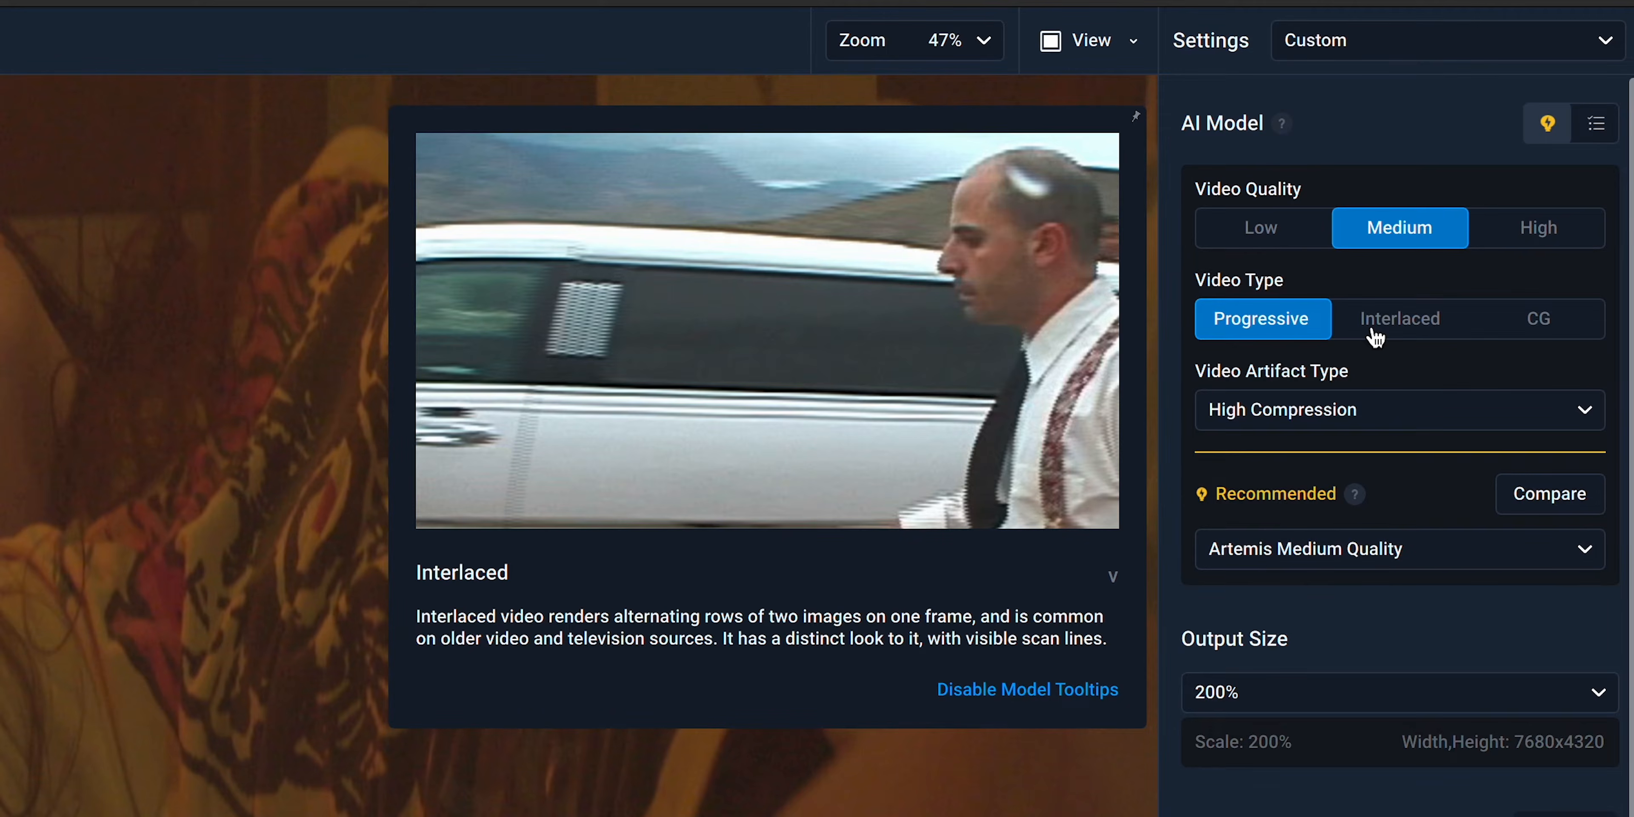
pyautogui.moveTo(1533, 336)
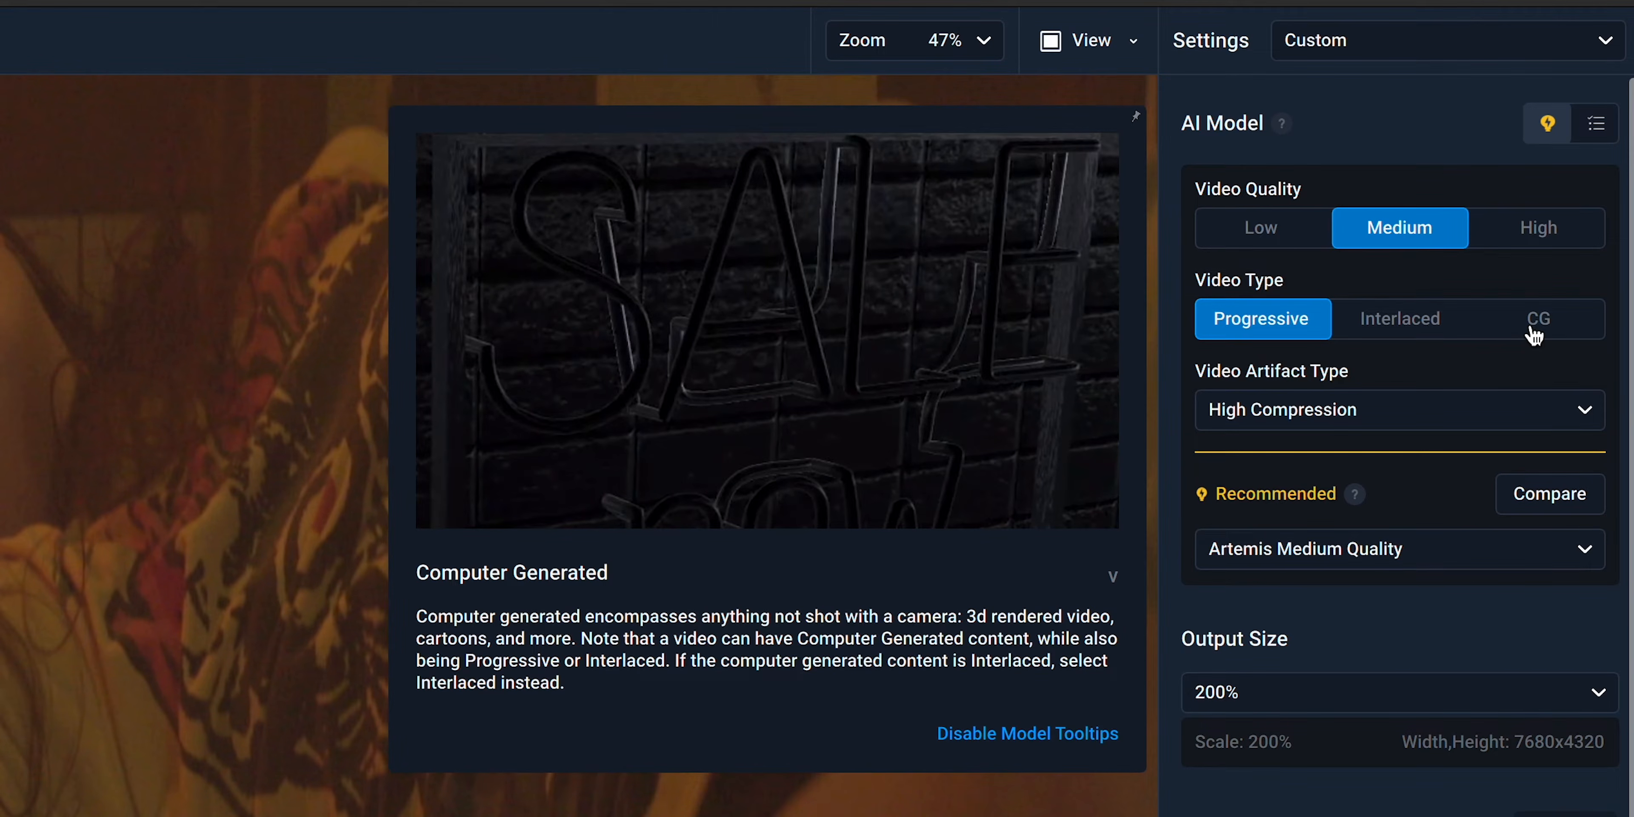
pyautogui.click(1378, 411)
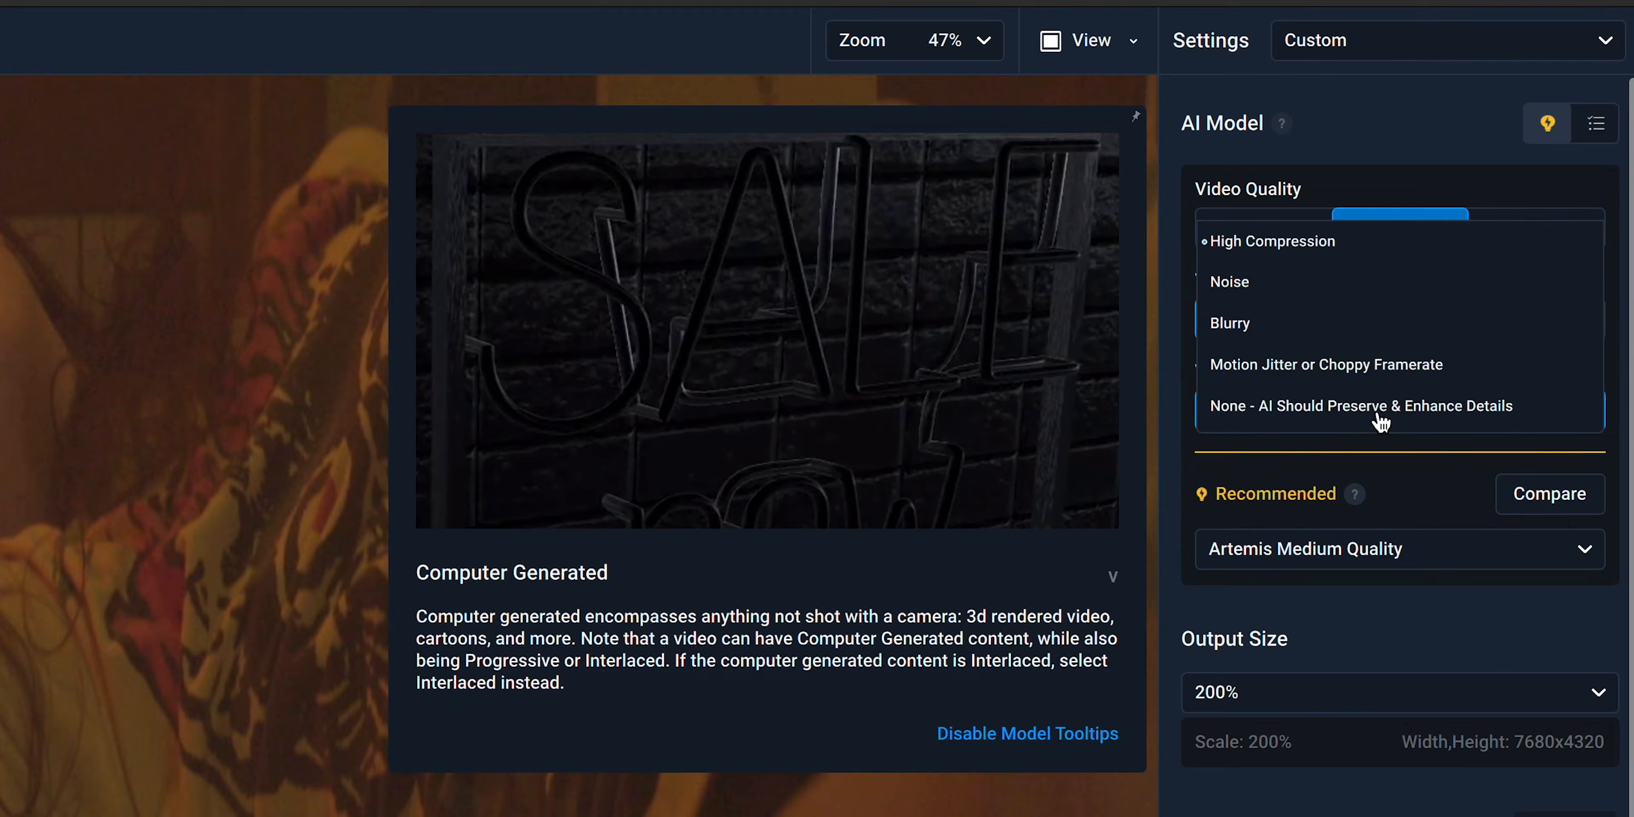
pyautogui.moveTo(1380, 412)
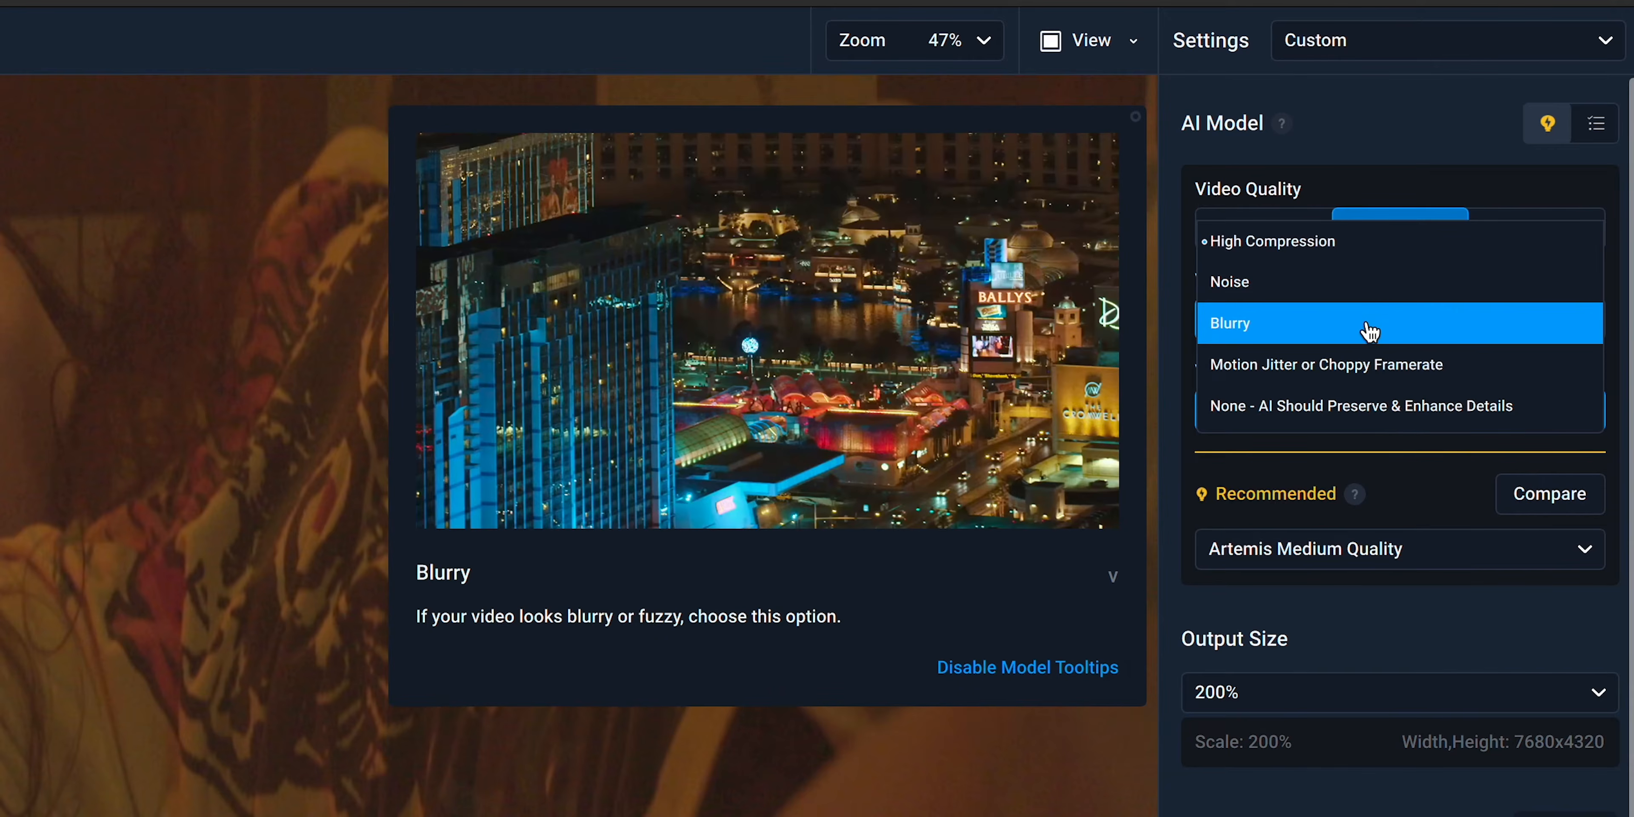
pyautogui.moveTo(1362, 301)
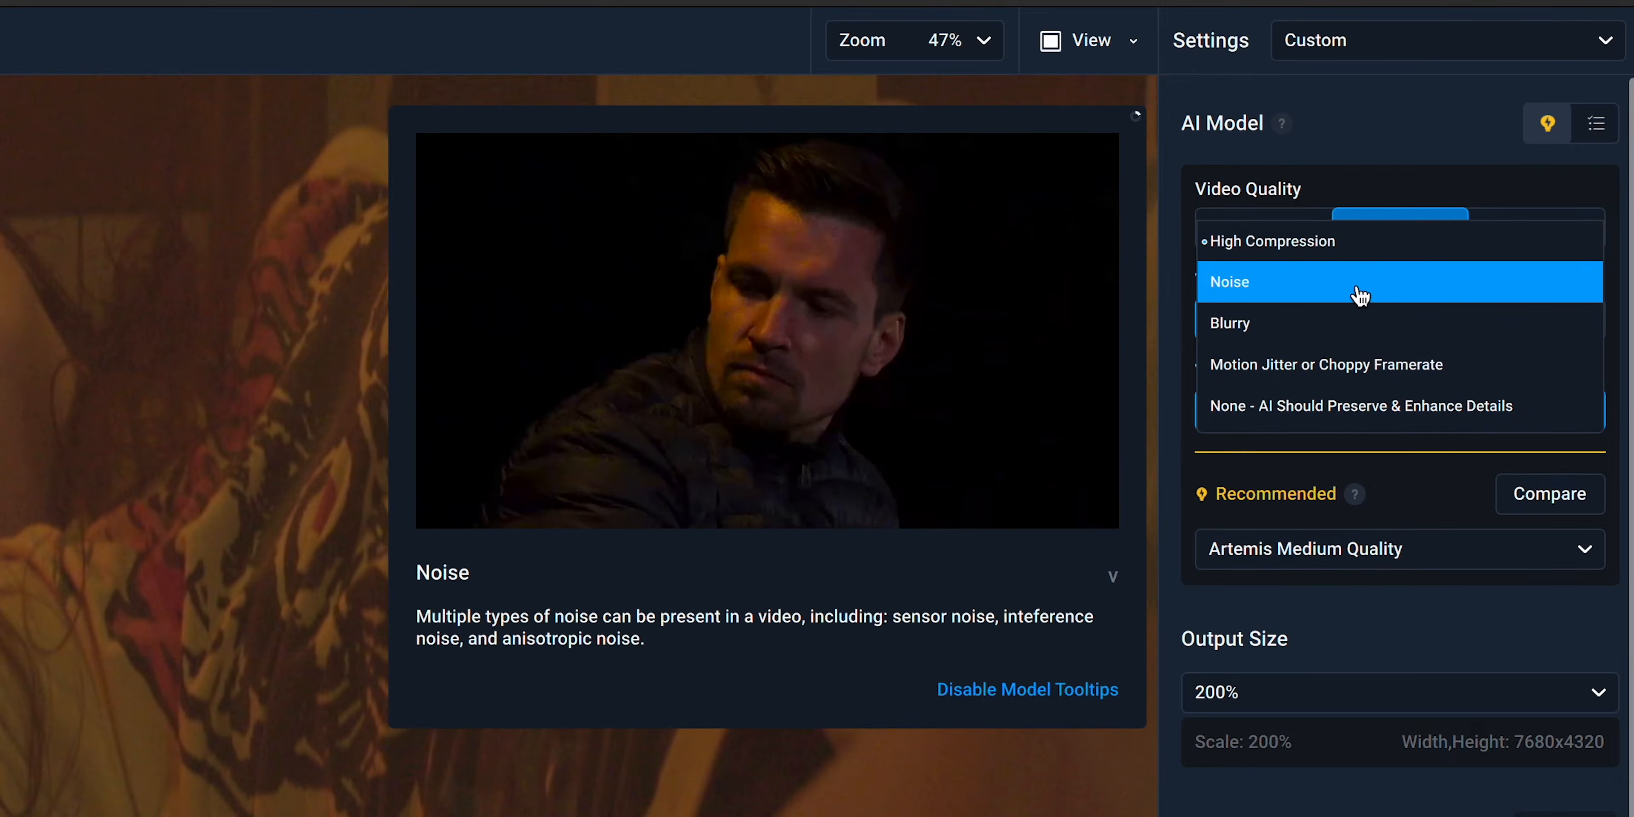
pyautogui.click(1231, 289)
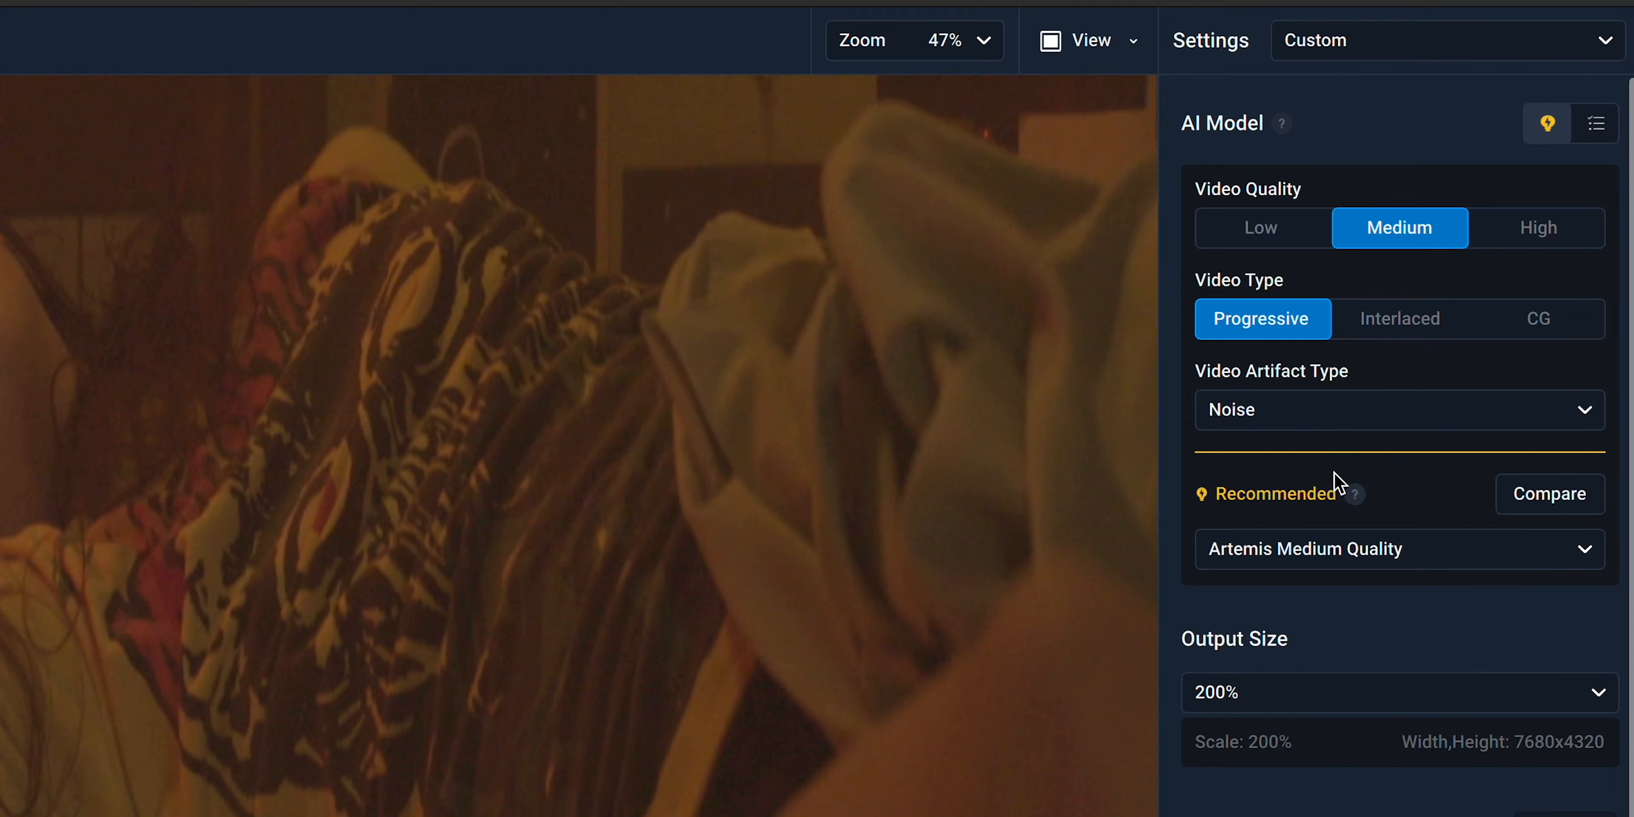
# Step: Examine the recommended AI models, including the description of Proteus - Fine Tune
pyautogui.click(1344, 556)
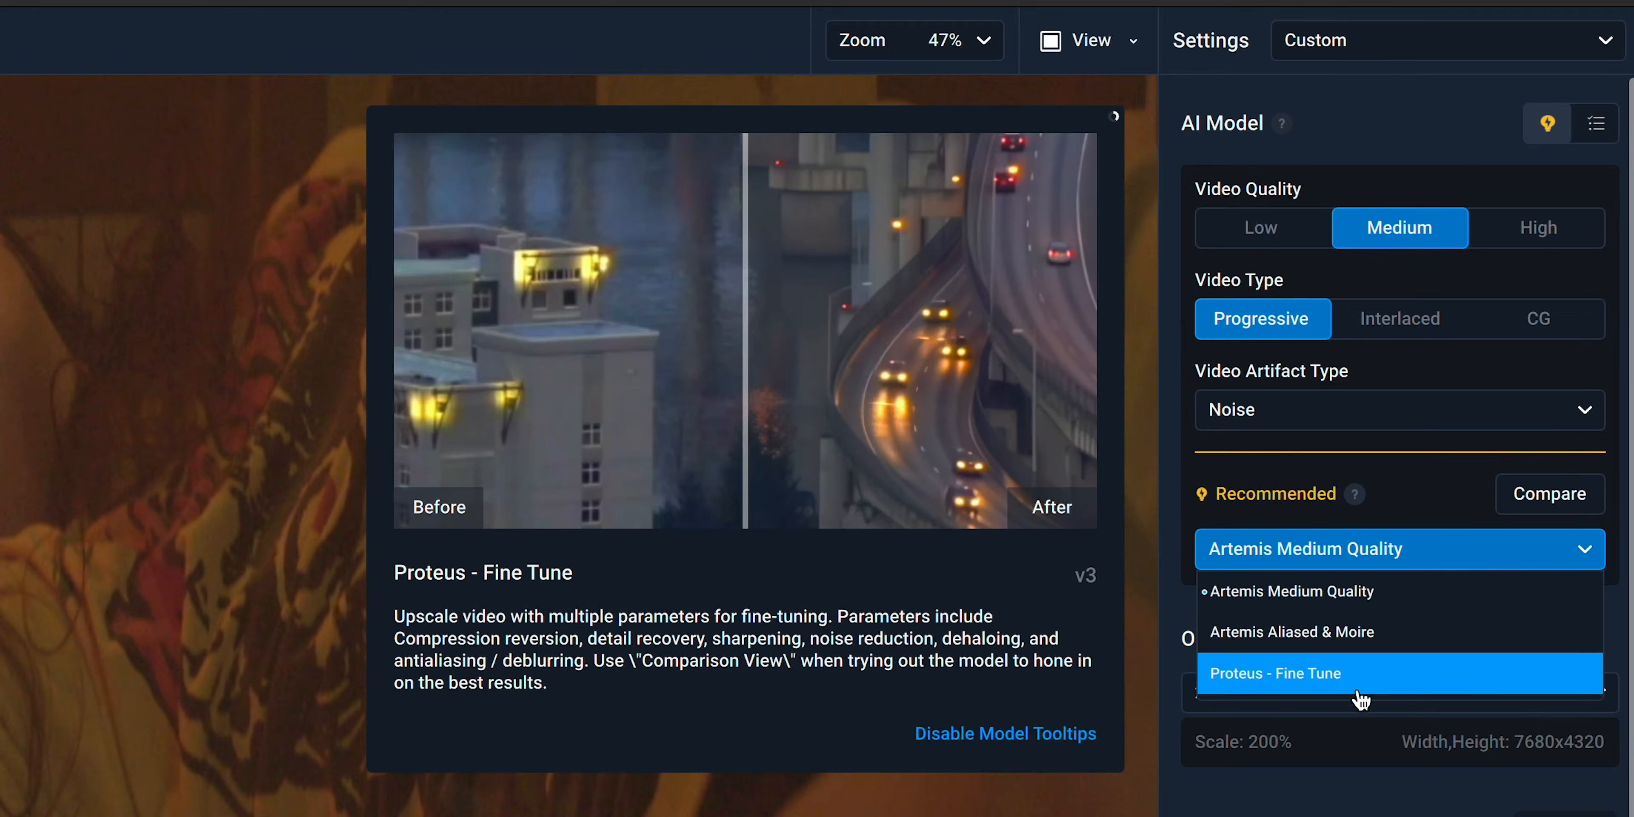
pyautogui.moveTo(1368, 654)
pyautogui.click(1362, 786)
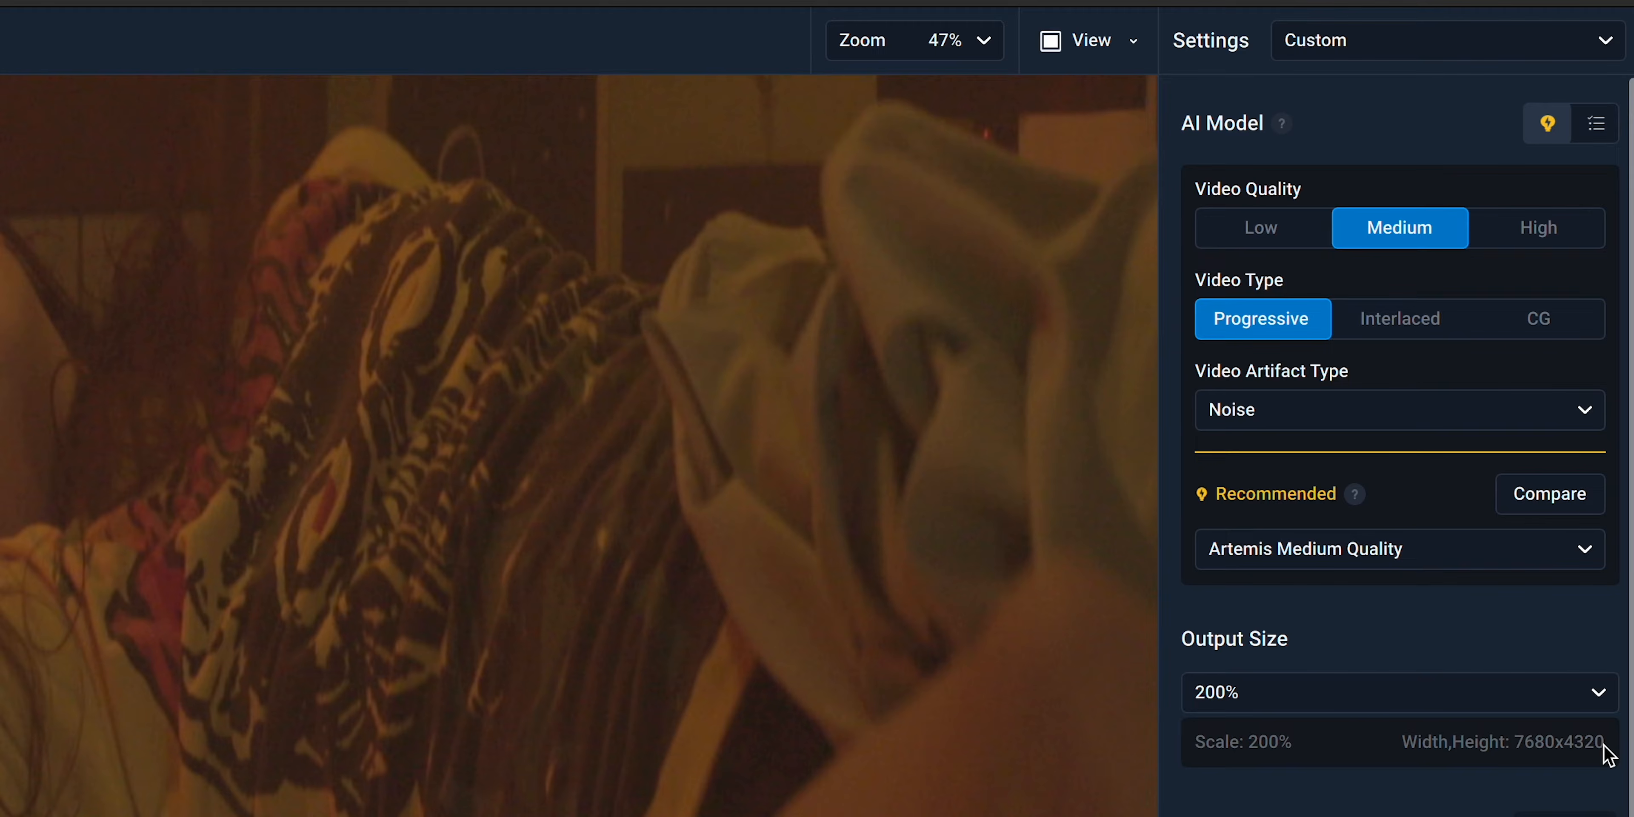
# Step: Turn off grain and set the output video format to TIF - 8-bit Uncompressed
pyautogui.scroll(-4, 1293, 789)
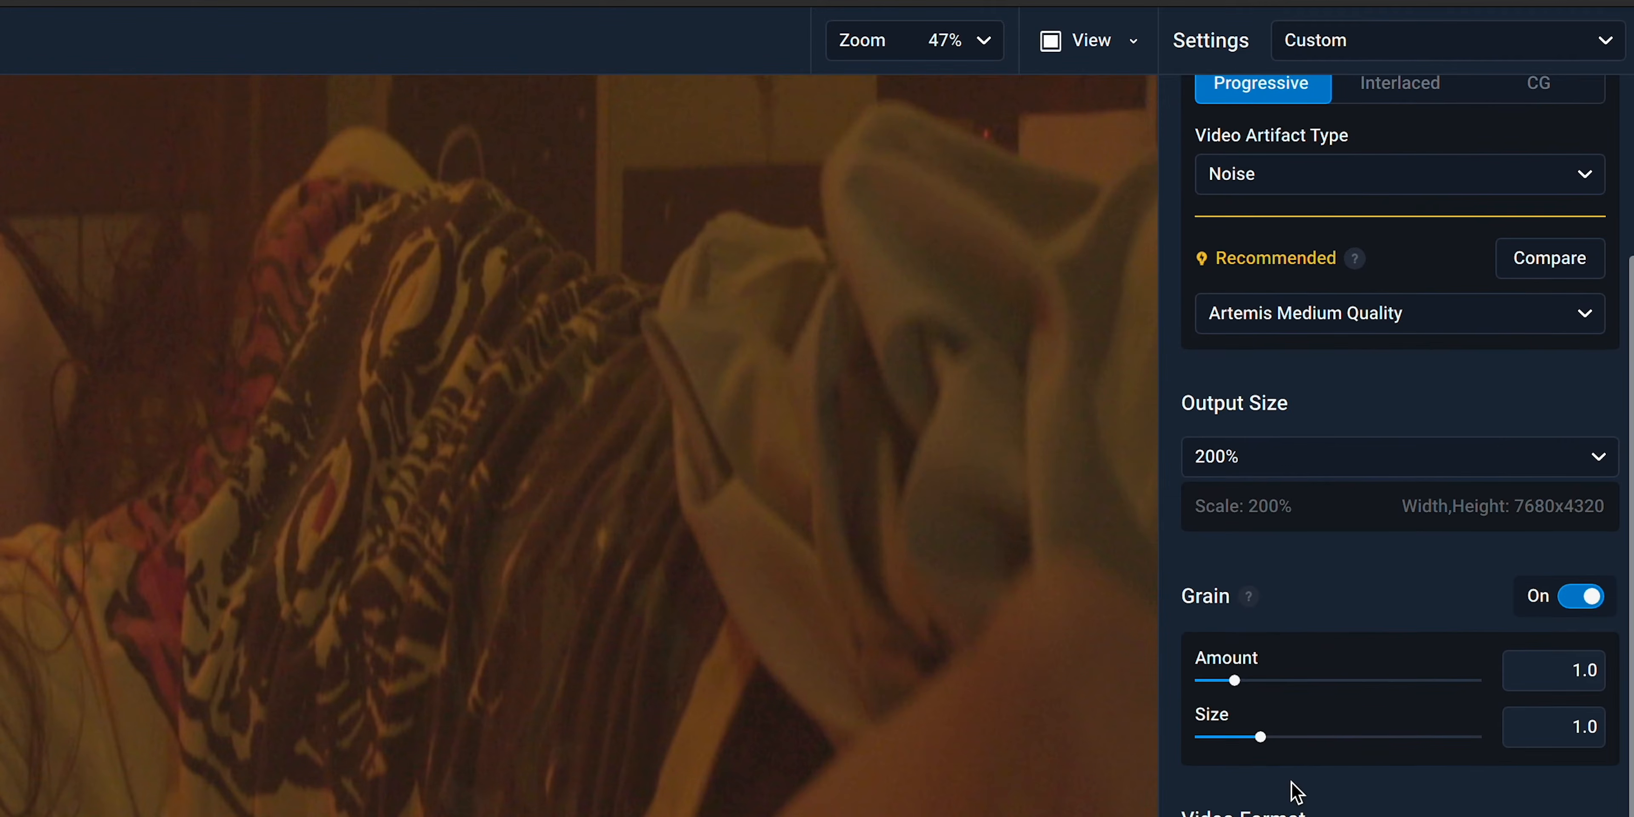
pyautogui.click(1586, 600)
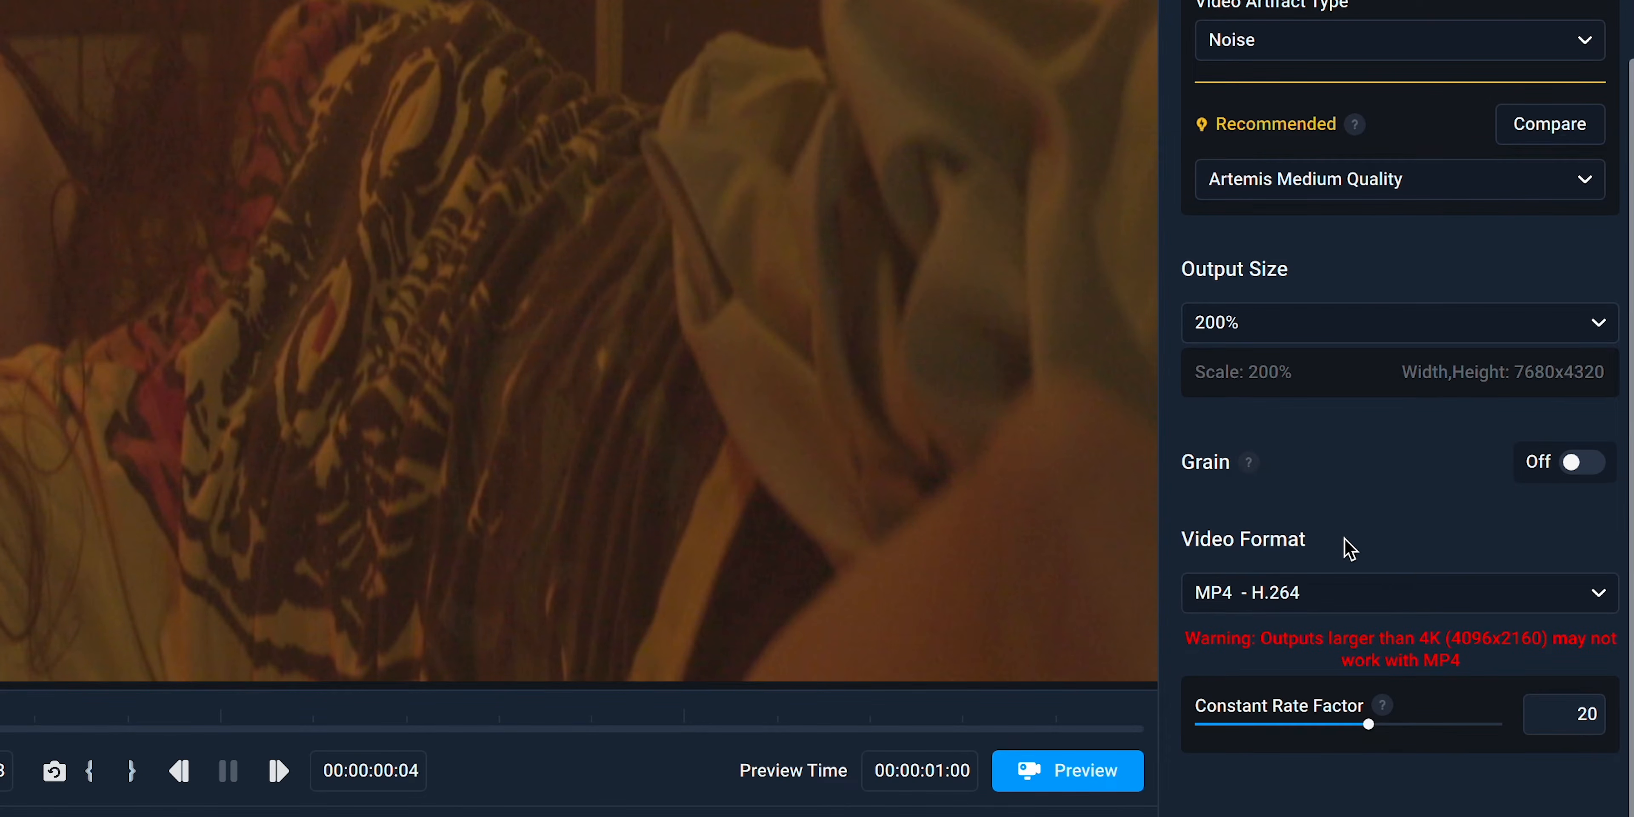
pyautogui.click(1397, 597)
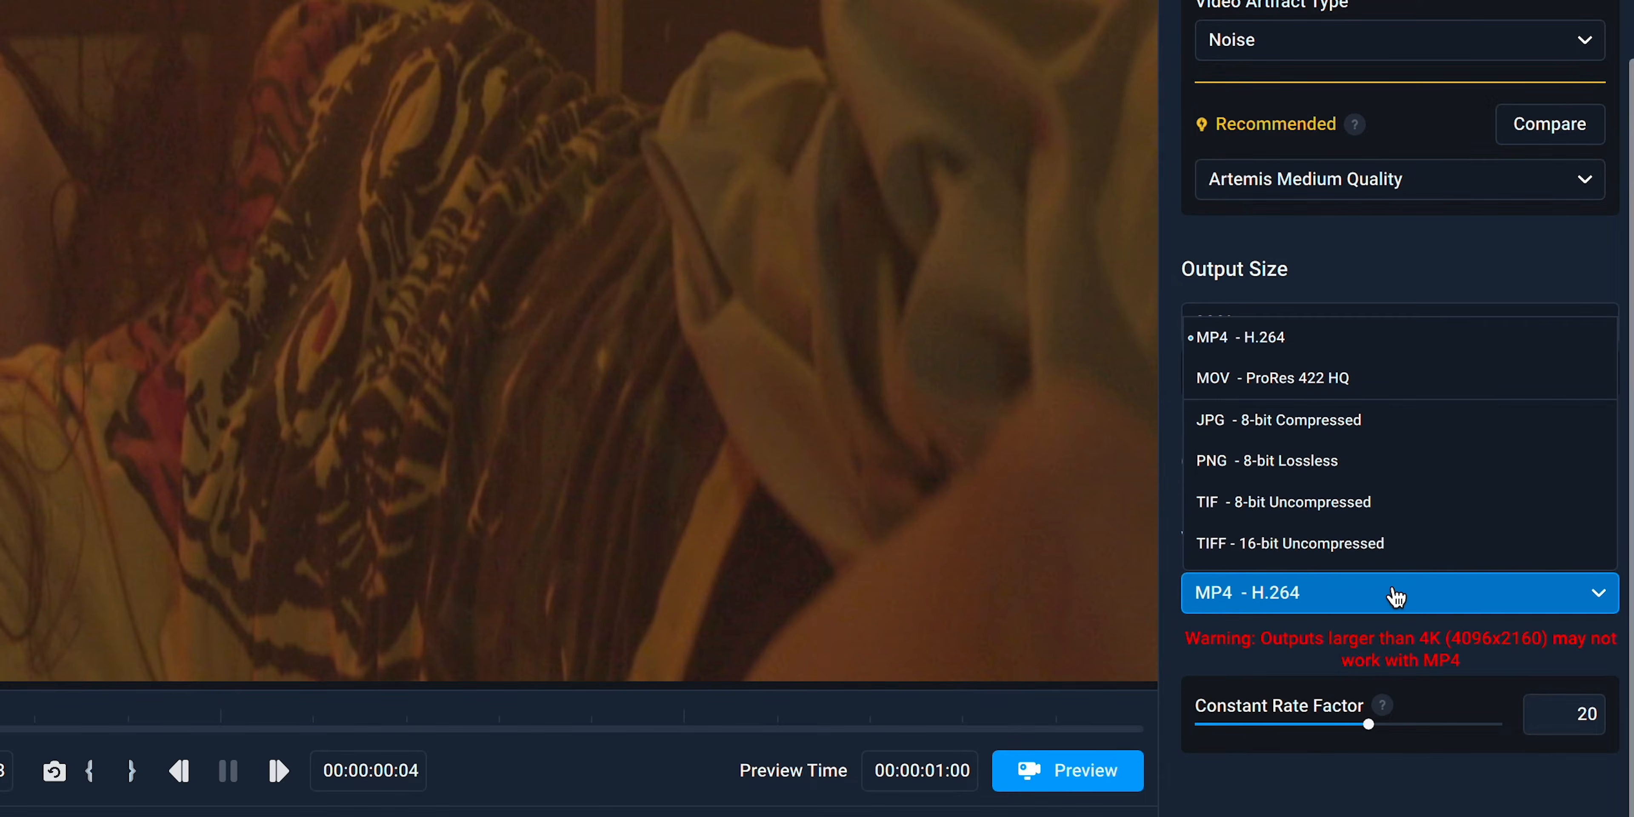
pyautogui.click(1363, 503)
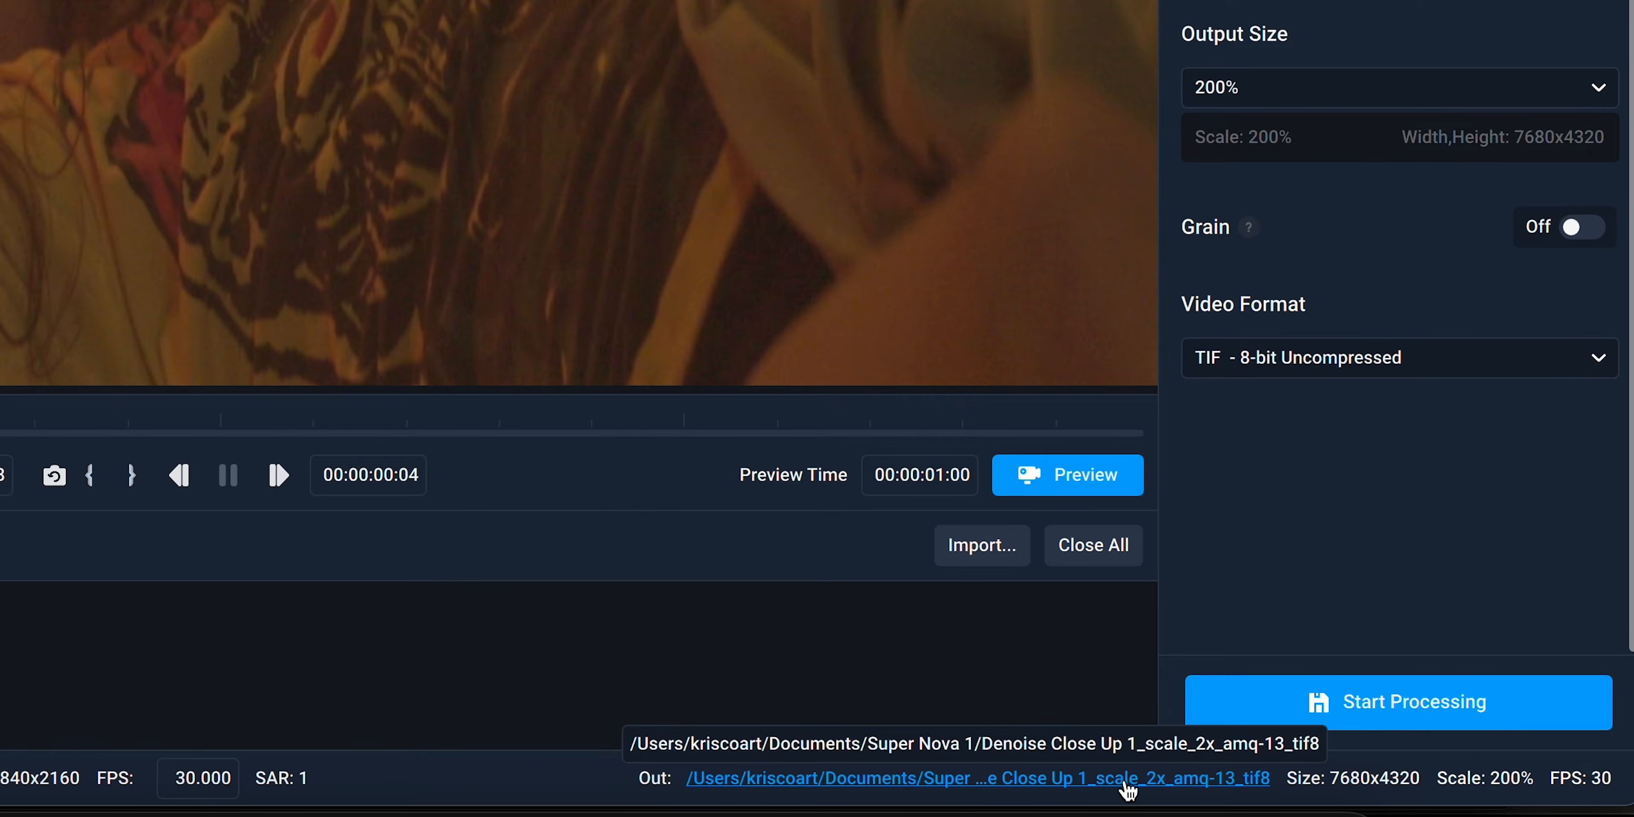
# Step: Set the image sequence output location to a new folder named Denoised 1 inside Denoise Close Up 1
pyautogui.click(1126, 779)
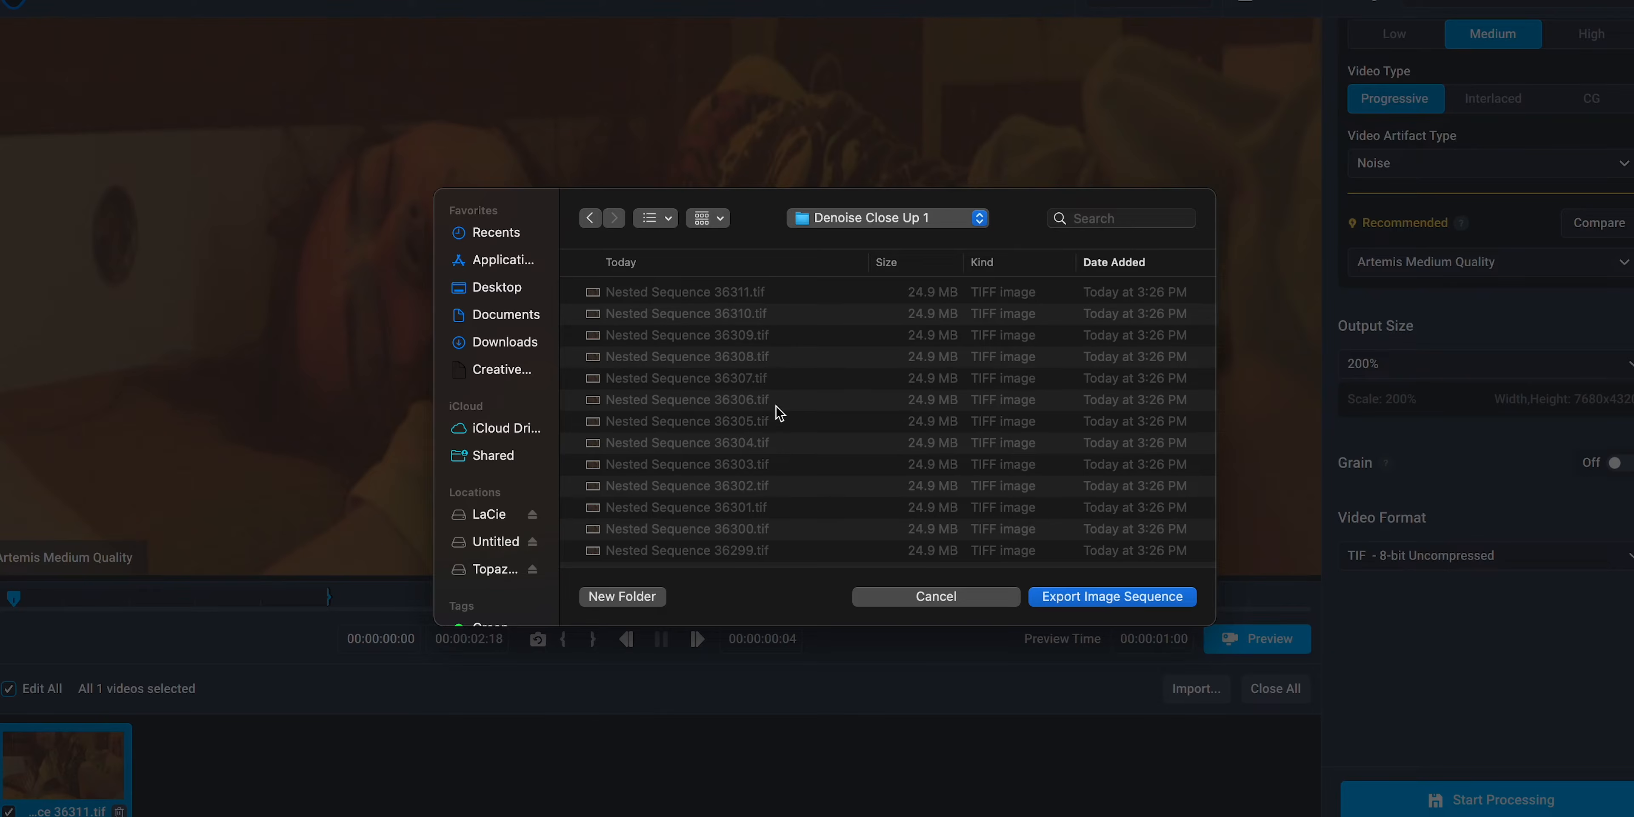
pyautogui.scroll(3, 777, 412)
pyautogui.click(653, 599)
pyautogui.write('Denoised 1')
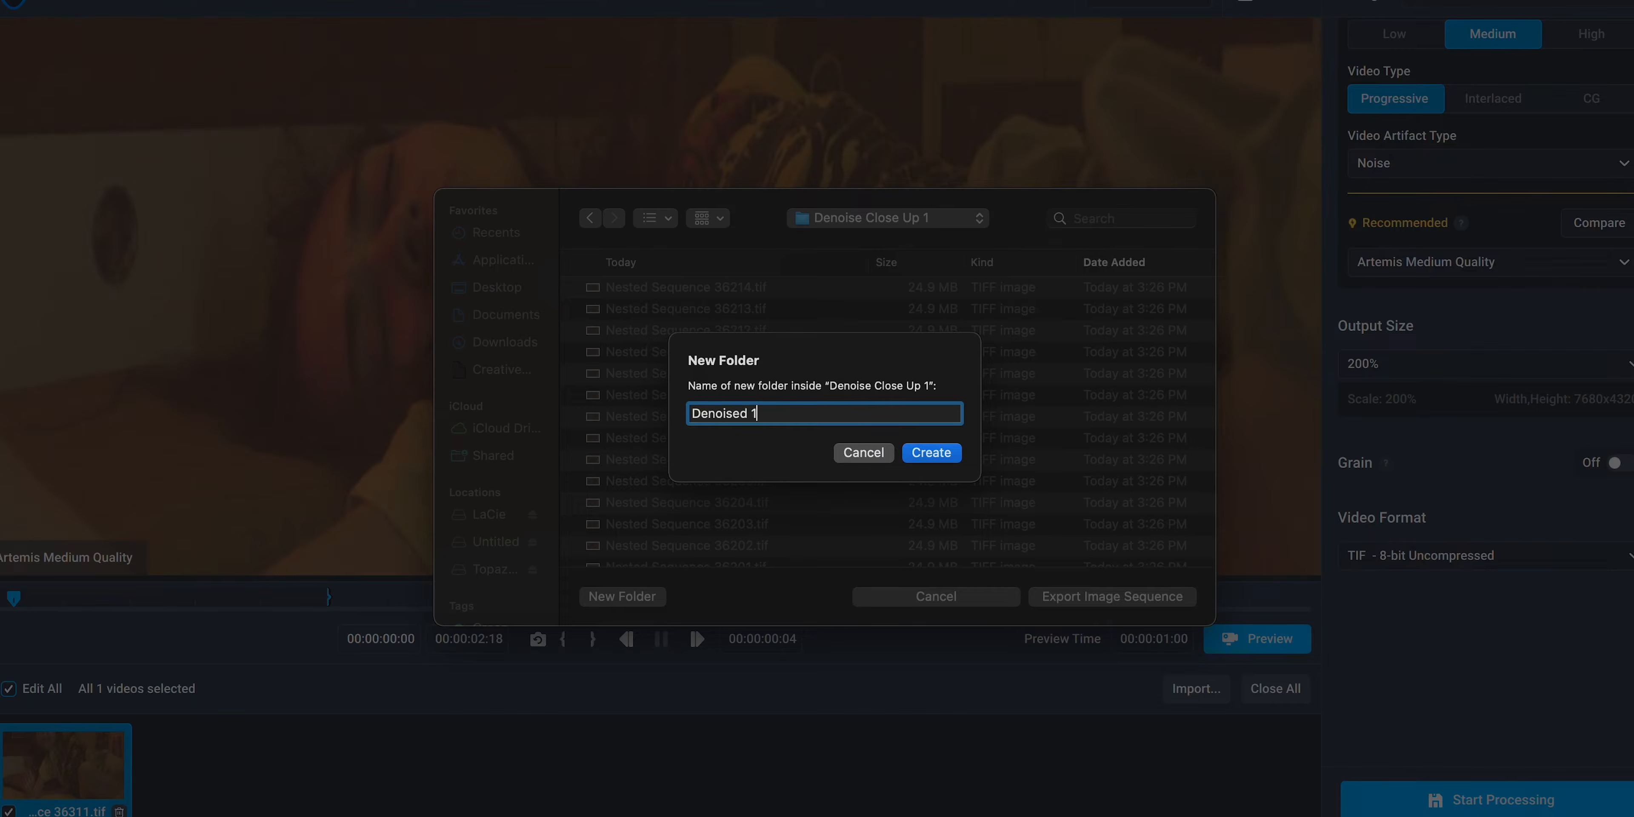
pyautogui.press('Return')
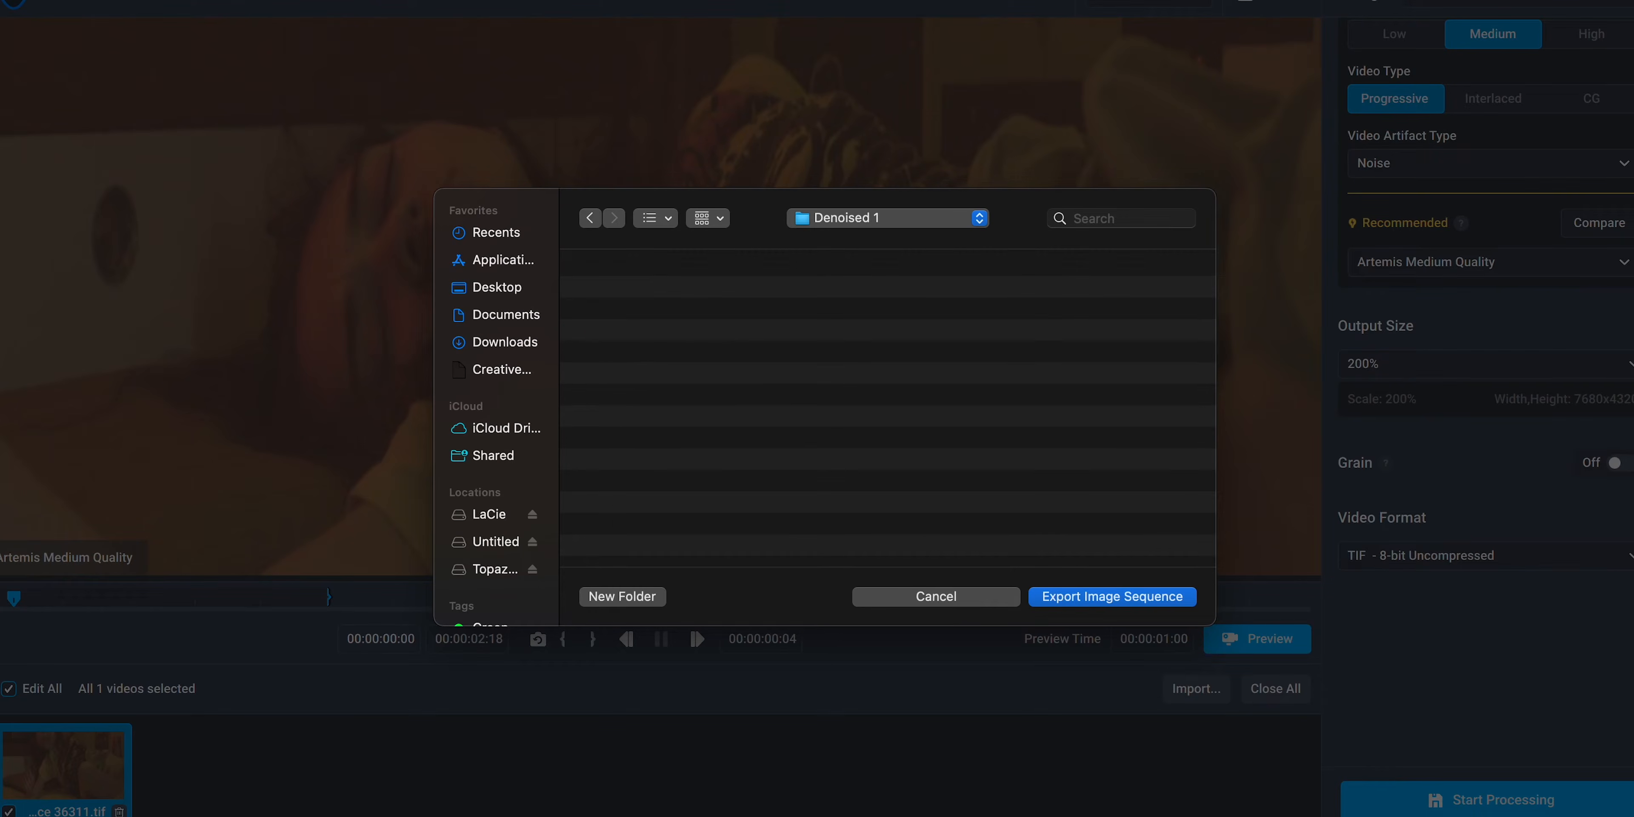
pyautogui.click(1114, 608)
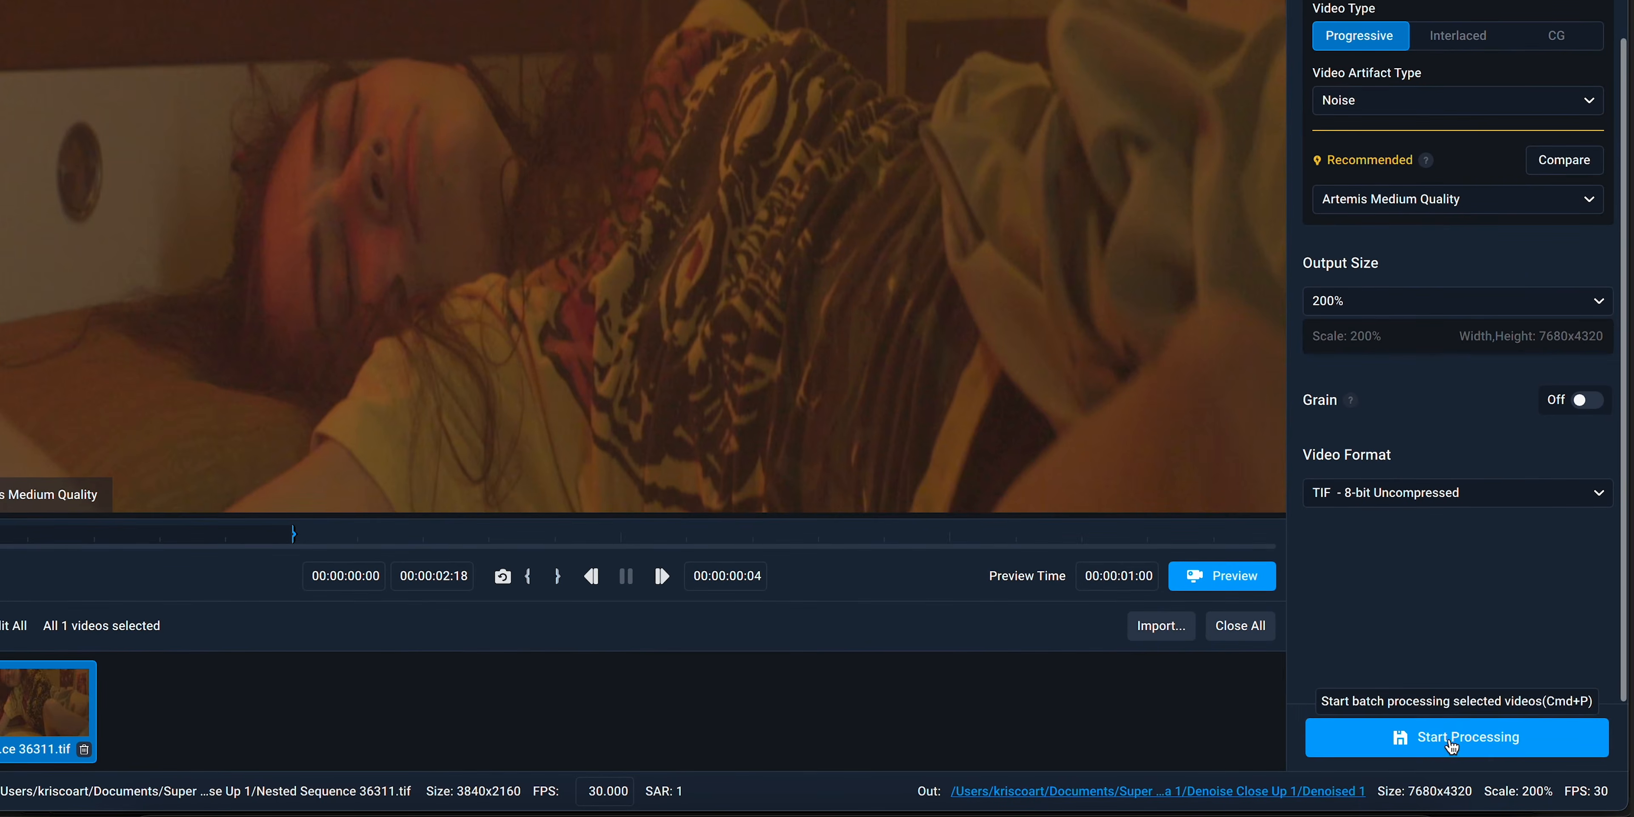
# Step: Start processing the sequence and compare the original with the denoised result side by side
pyautogui.click(1451, 742)
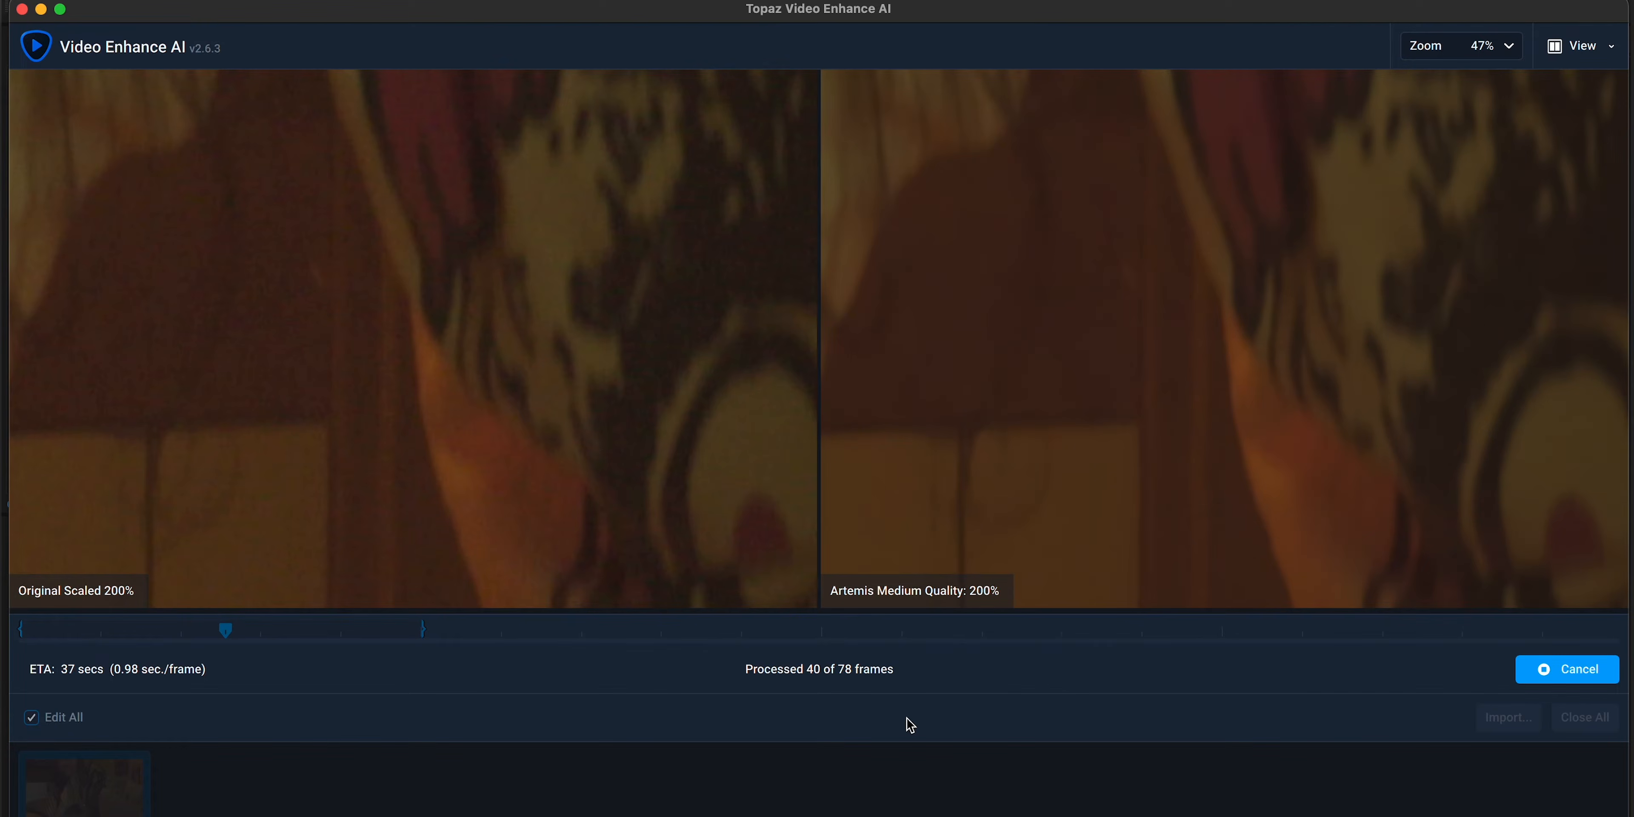
pyautogui.scroll(-1, 1081, 393)
pyautogui.scroll(-6, 1082, 393)
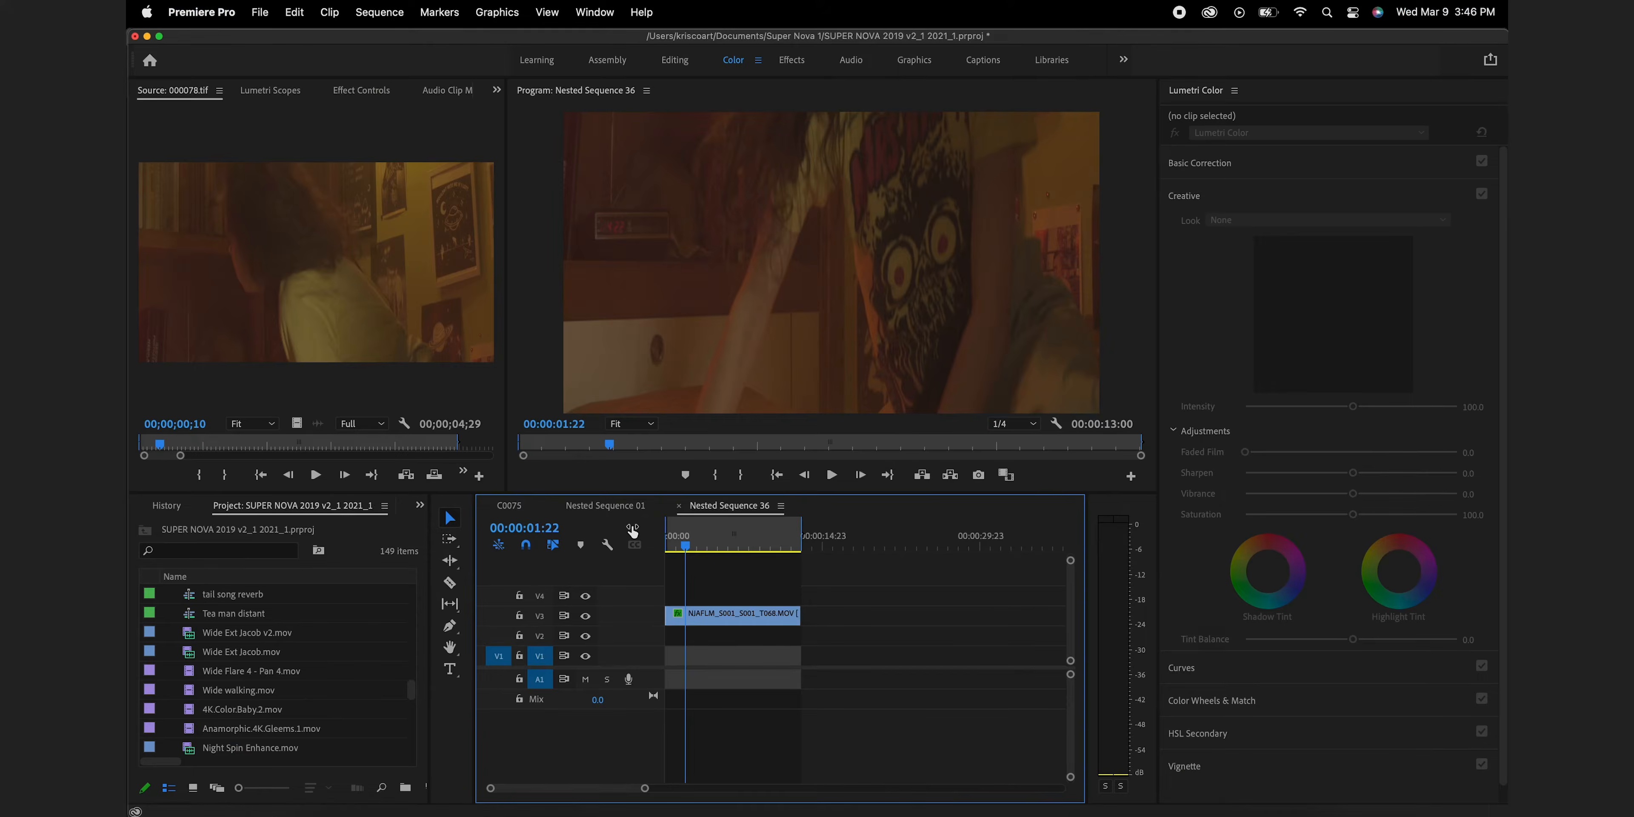
# Step: Switch to Premiere Pro and import the processed TIFF frames from the Denoise Close Up 1(1) folder as an image sequence
pyautogui.click(258, 12)
pyautogui.click(289, 430)
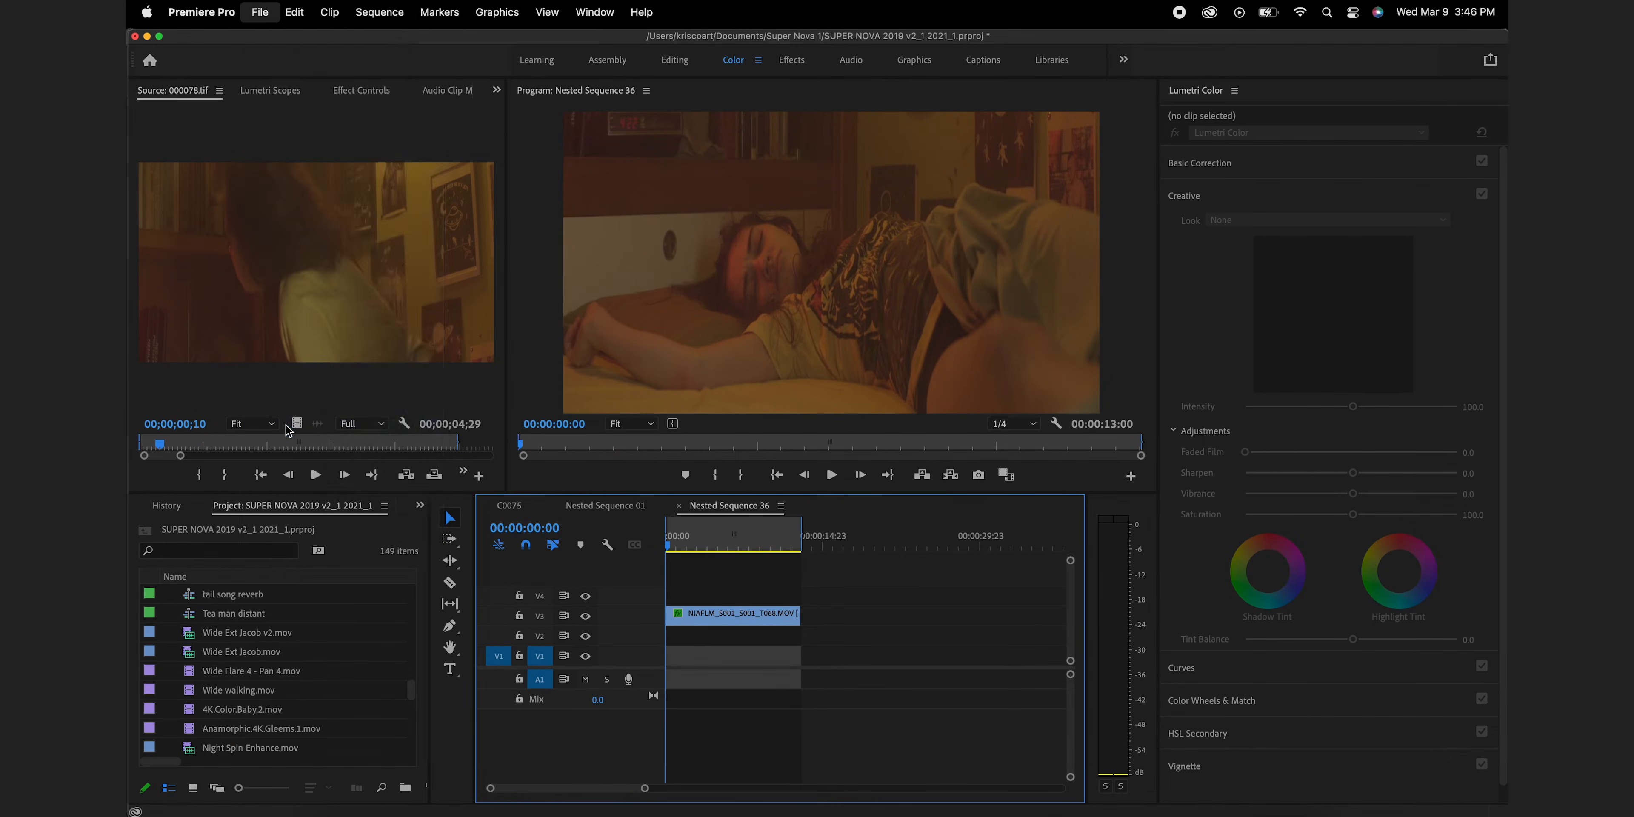
pyautogui.click(824, 165)
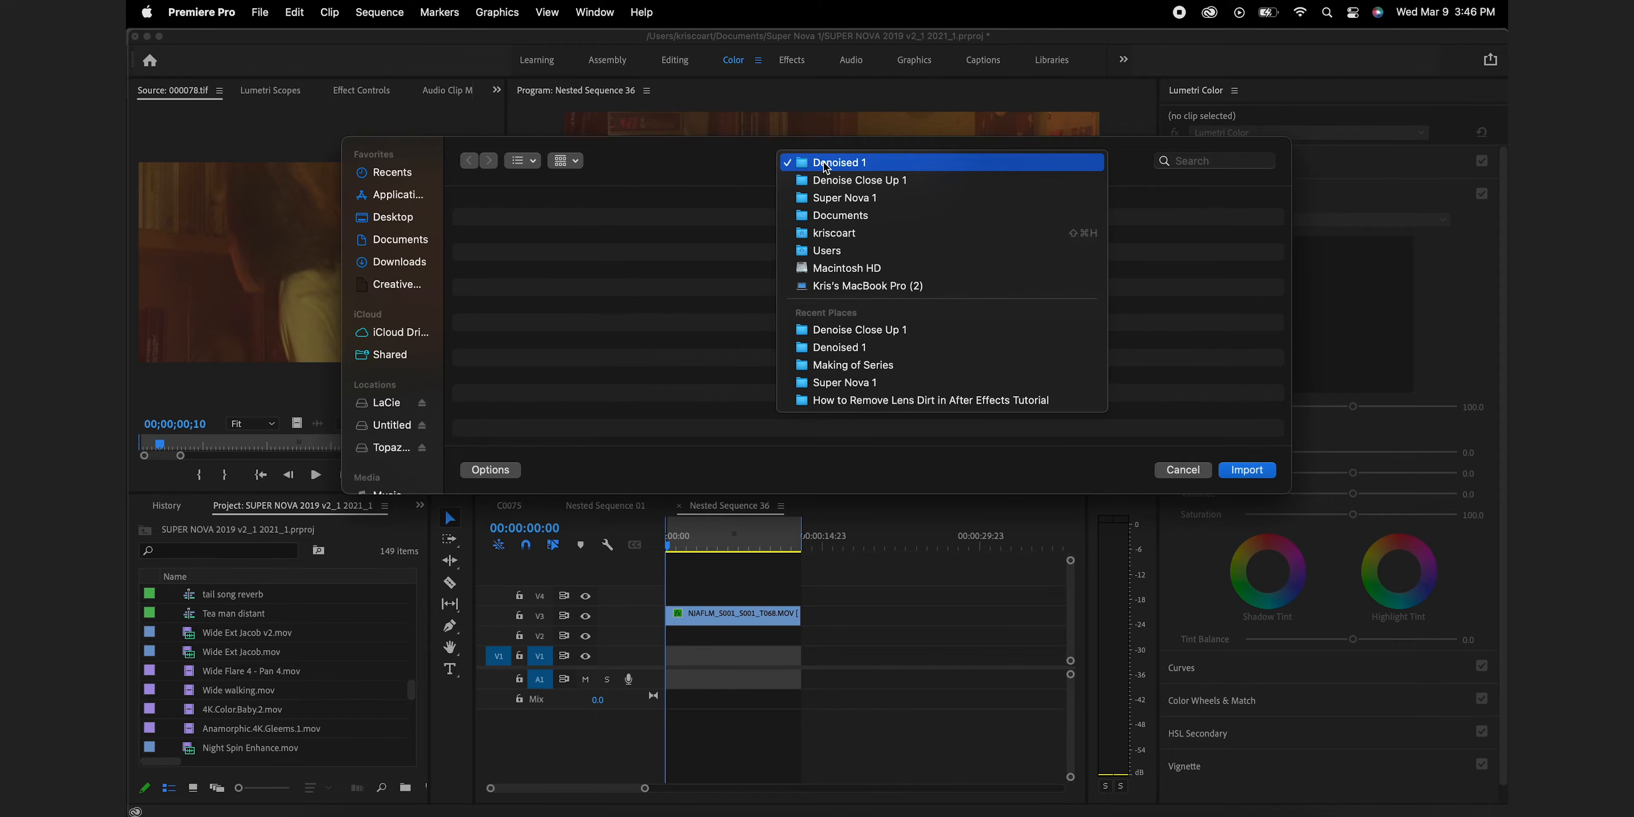
pyautogui.click(859, 329)
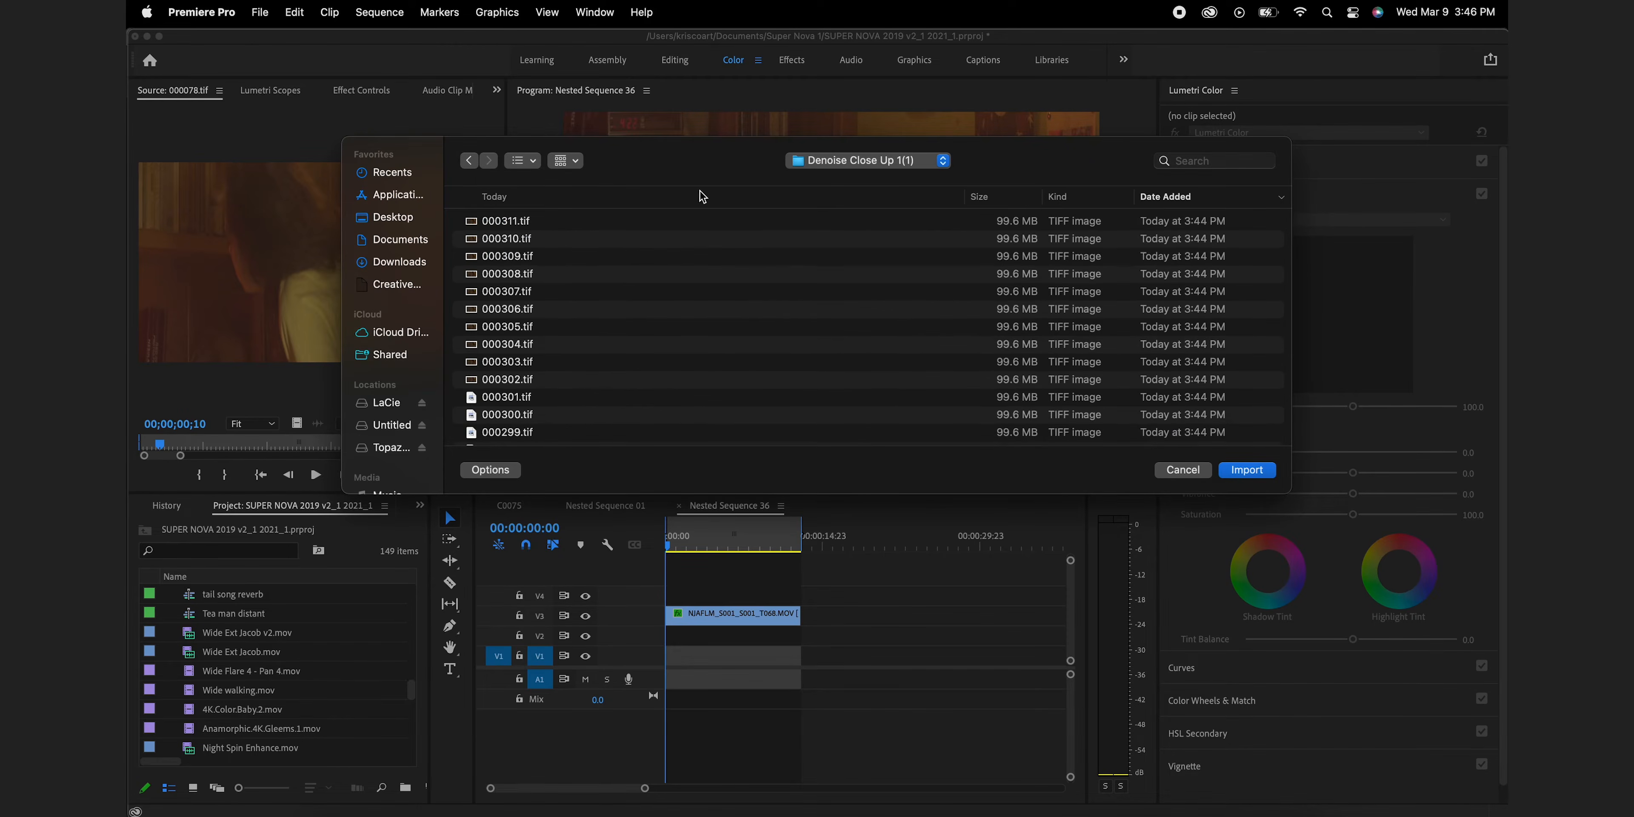
pyautogui.scroll(-20, 544, 364)
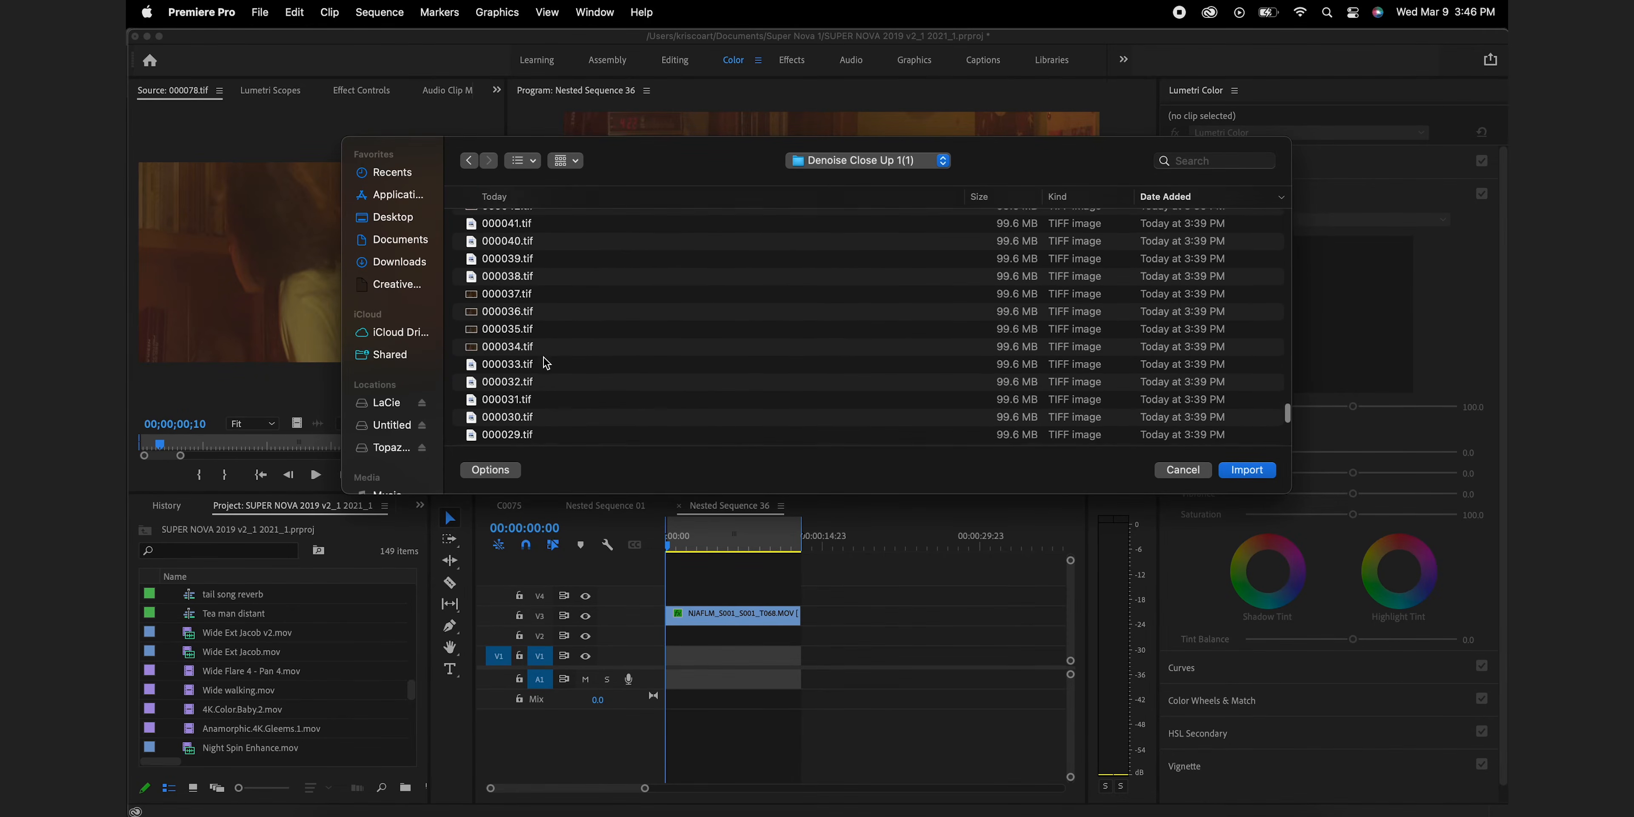
pyautogui.scroll(-5, 544, 365)
pyautogui.click(511, 428)
pyautogui.click(501, 473)
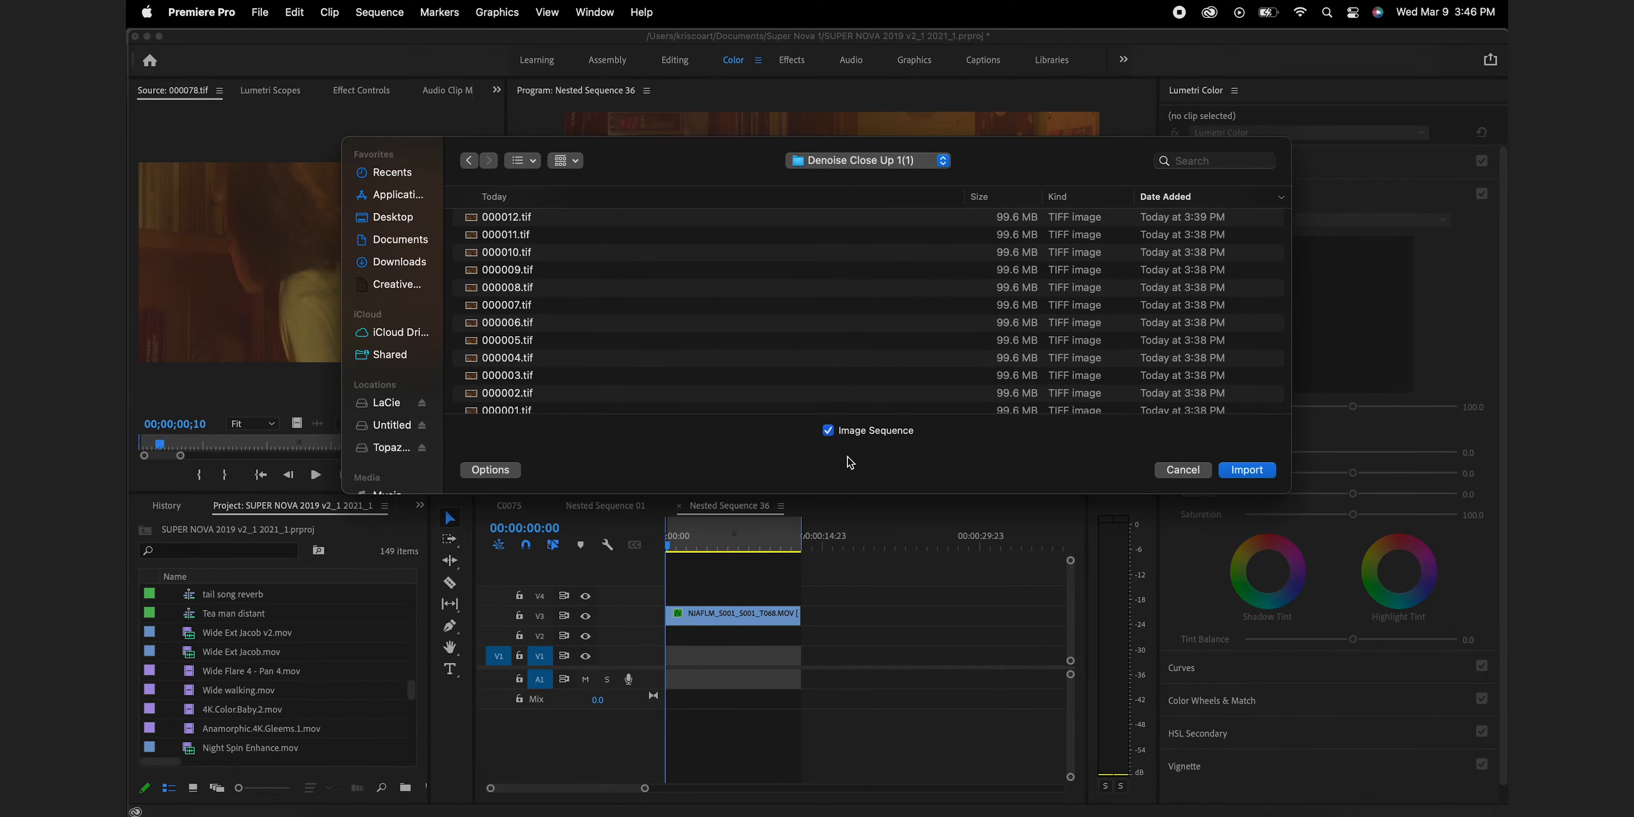
pyautogui.click(1243, 471)
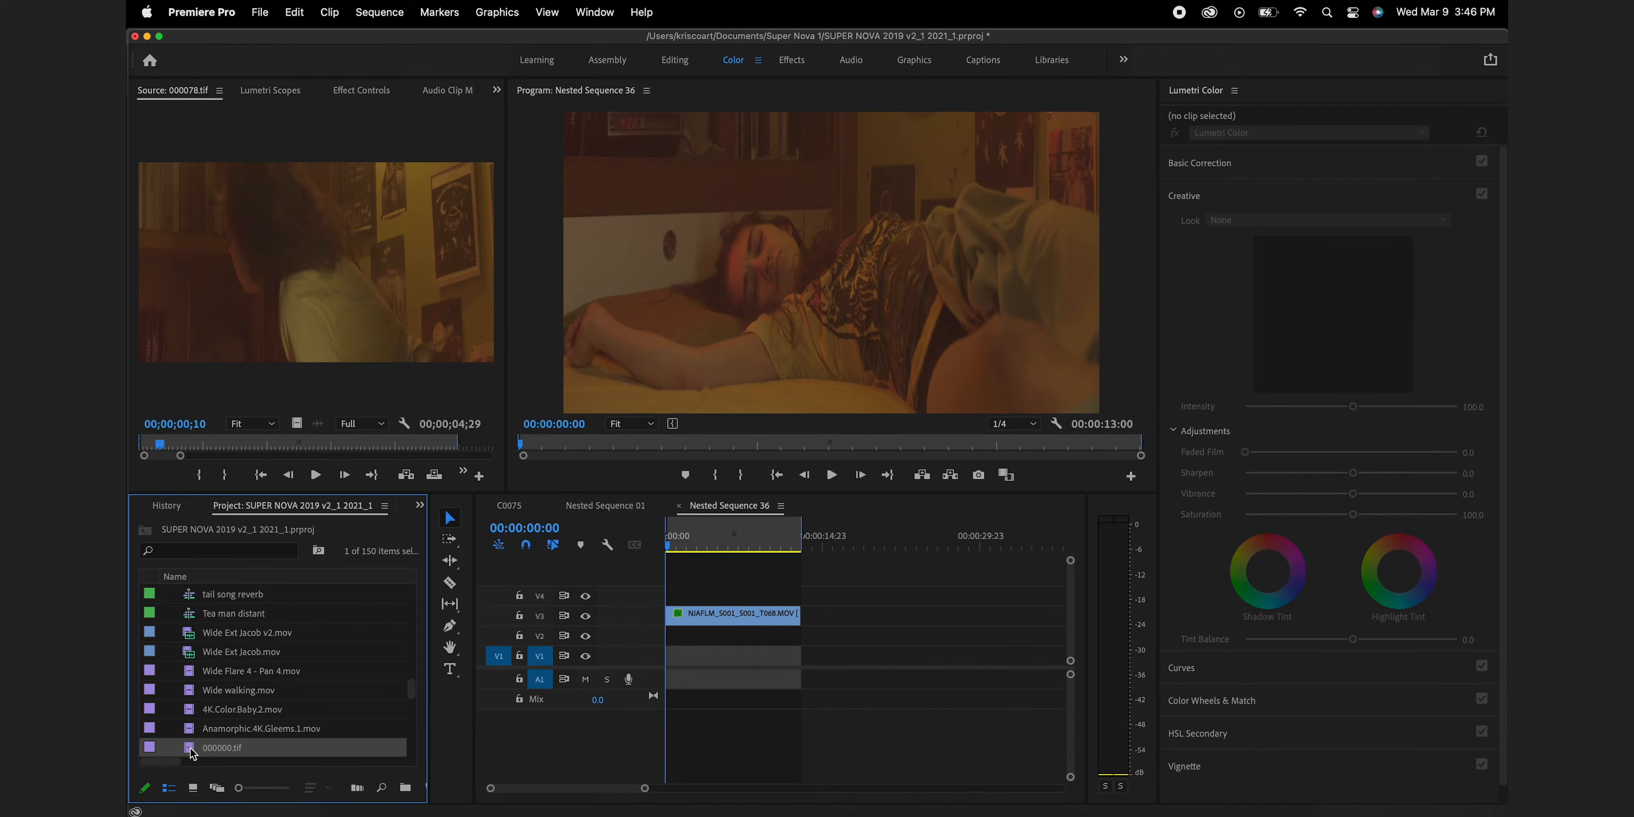
# Step: Interpret the imported 000000.tif sequence at 24 fps and place it on track V4 directly above the original clip in Nested Sequence 36
pyautogui.rightClick(193, 753)
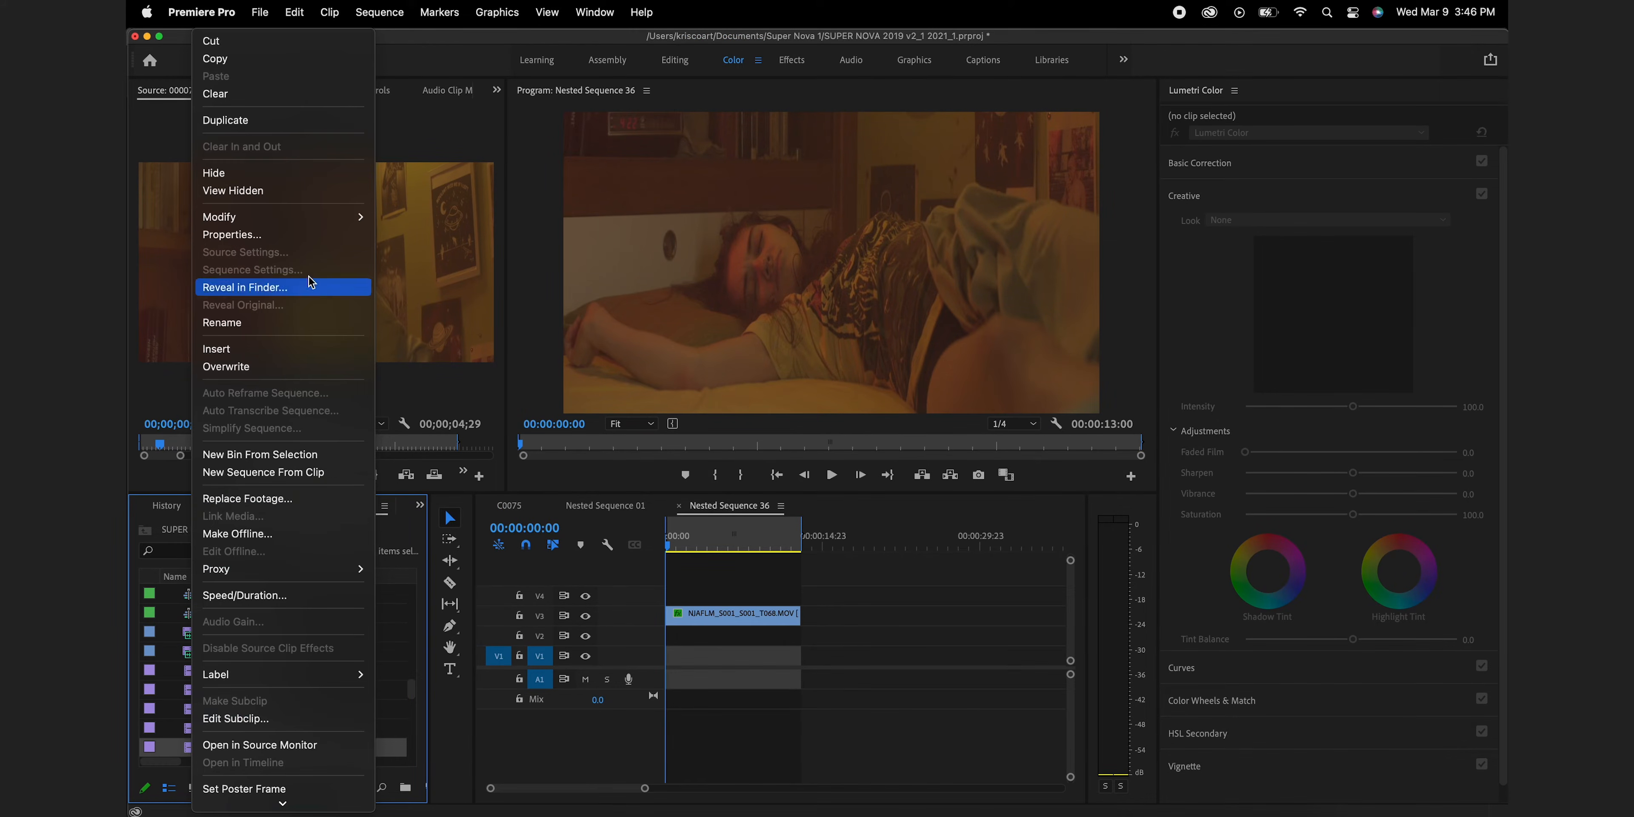
pyautogui.moveTo(348, 219)
pyautogui.click(404, 233)
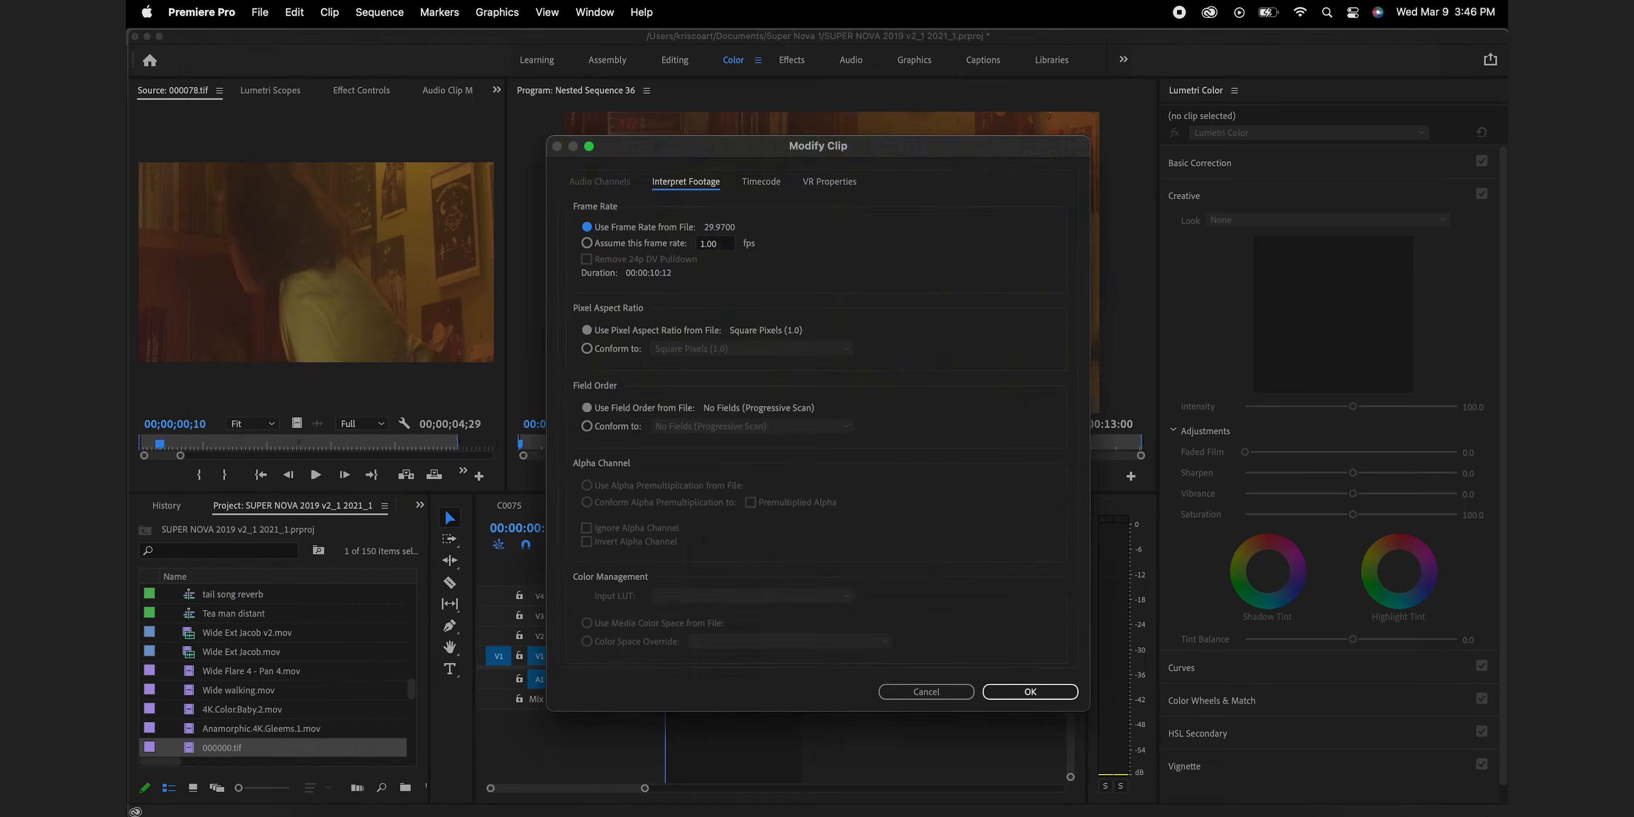
pyautogui.click(429, 256)
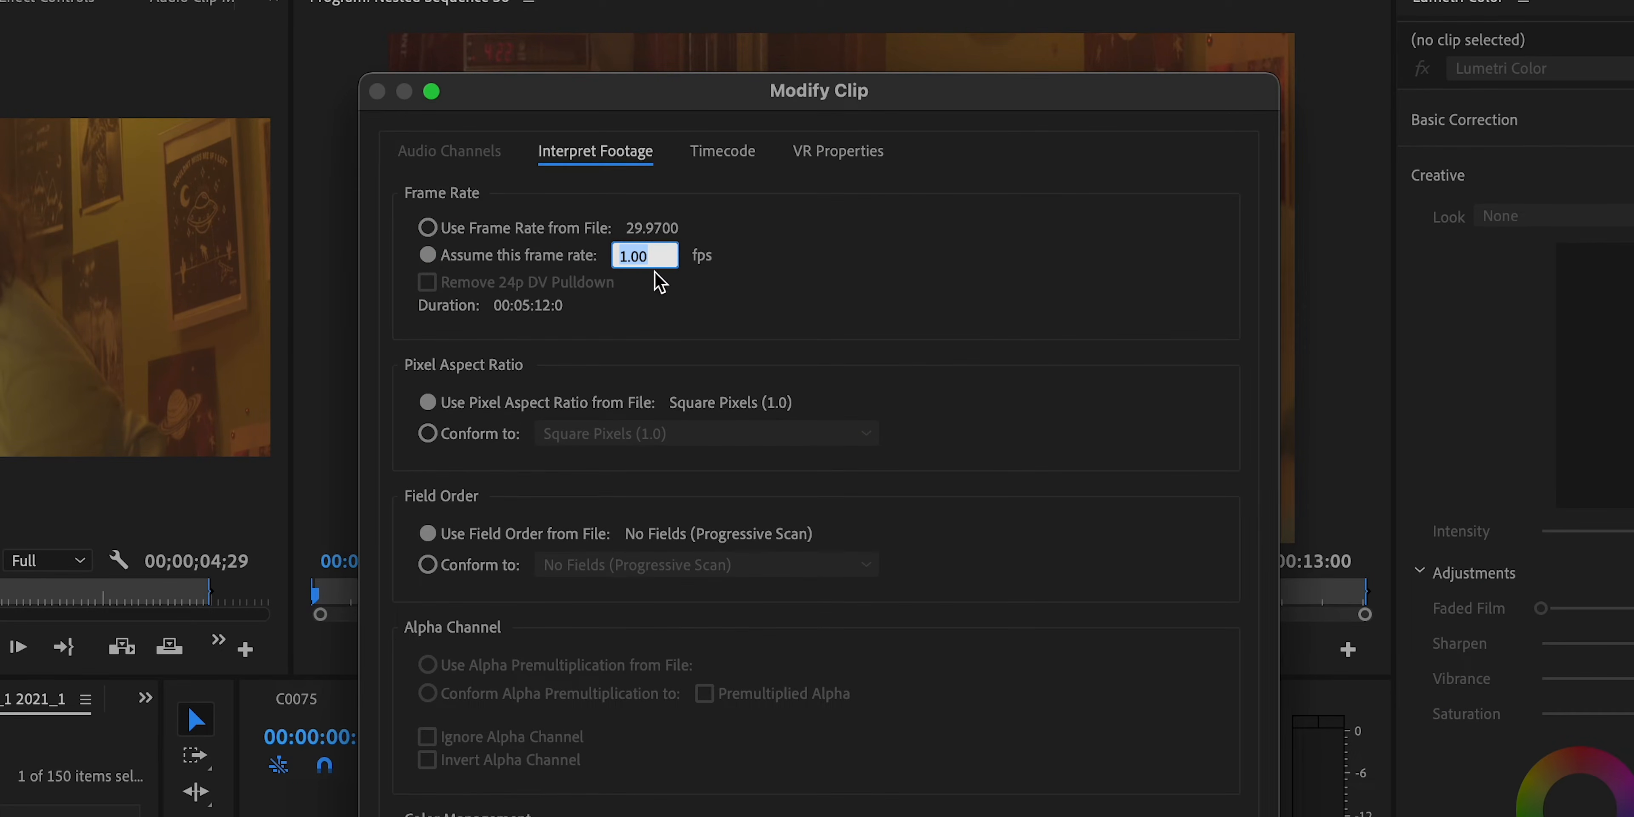
pyautogui.write('24')
pyautogui.press('Return')
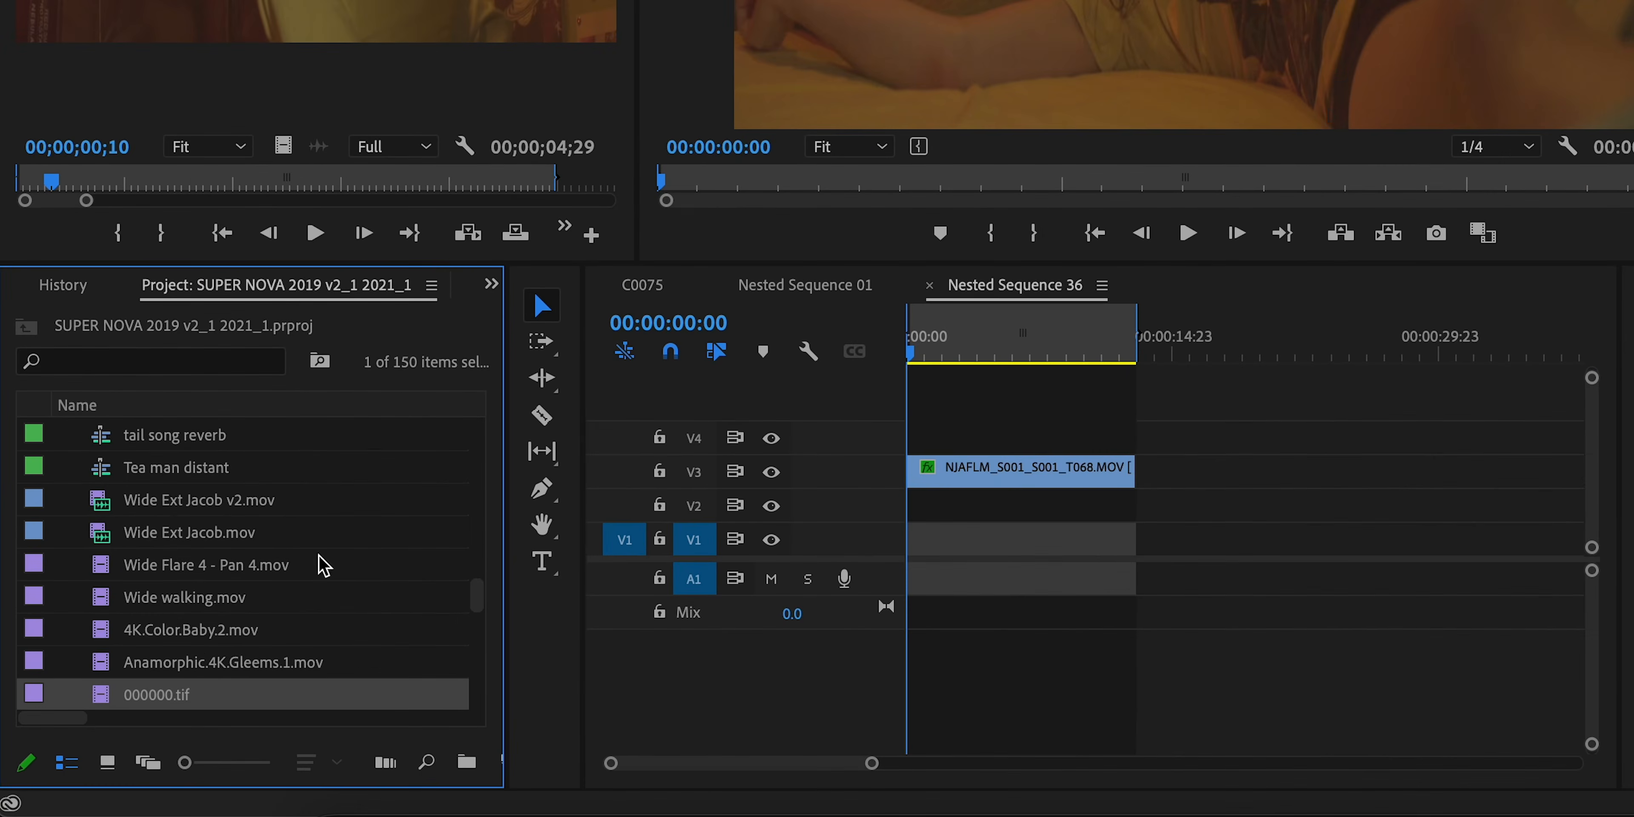
pyautogui.moveTo(109, 694); pyautogui.dragTo(1004, 438)
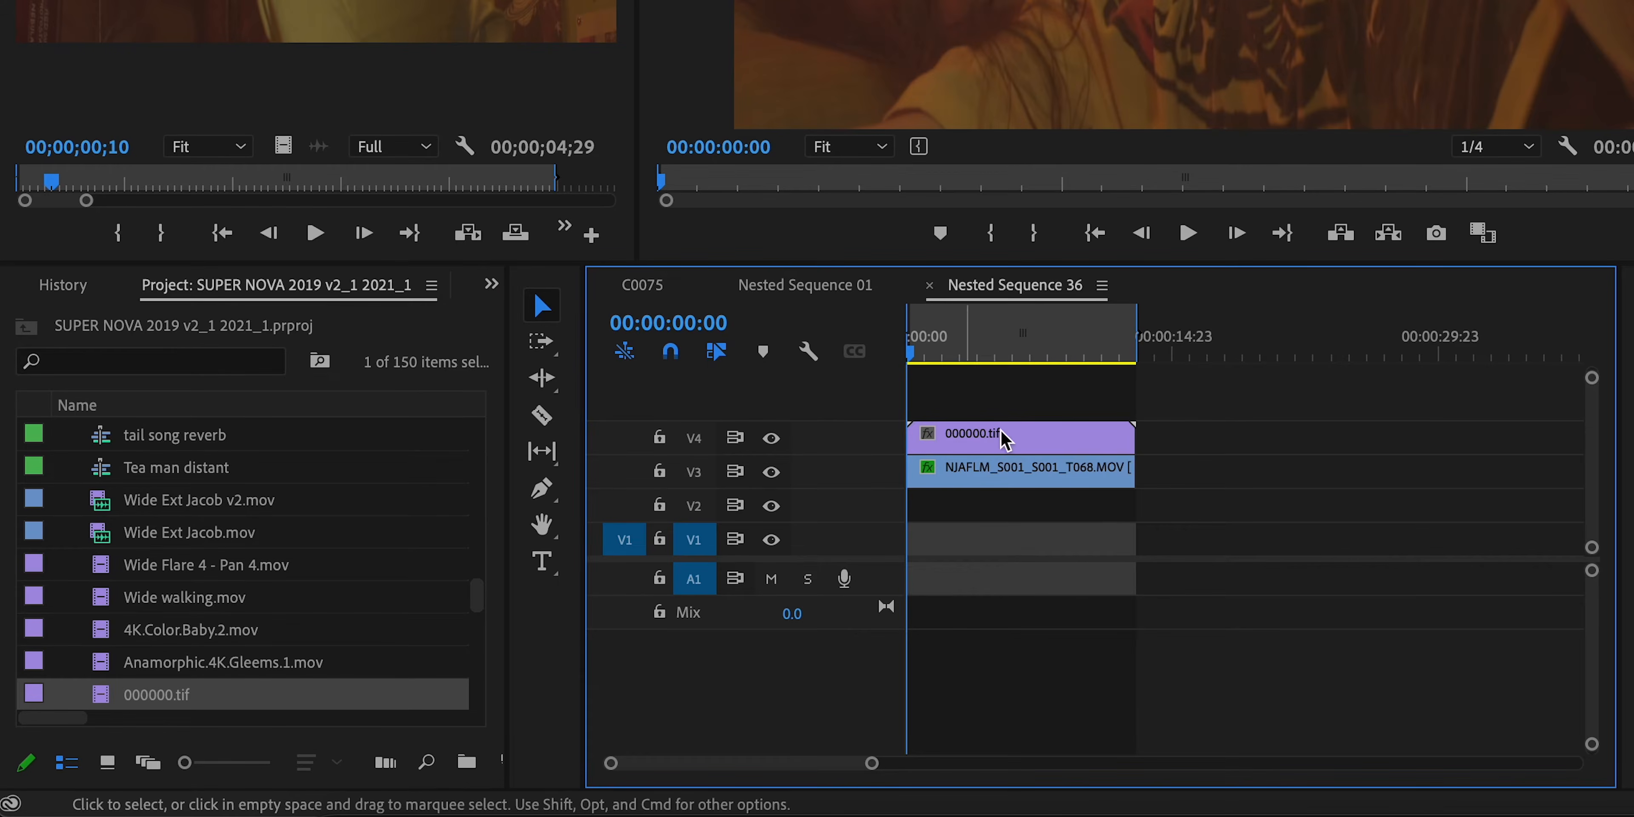
# Step: Inspect where the 000000.tif clip and the original end in Nested Sequence 36, then remove 000000.tif from track V4
pyautogui.click(1124, 332)
pyautogui.press('=')
pyautogui.press('=')
pyautogui.press('=')
pyautogui.press('=')
pyautogui.press('=')
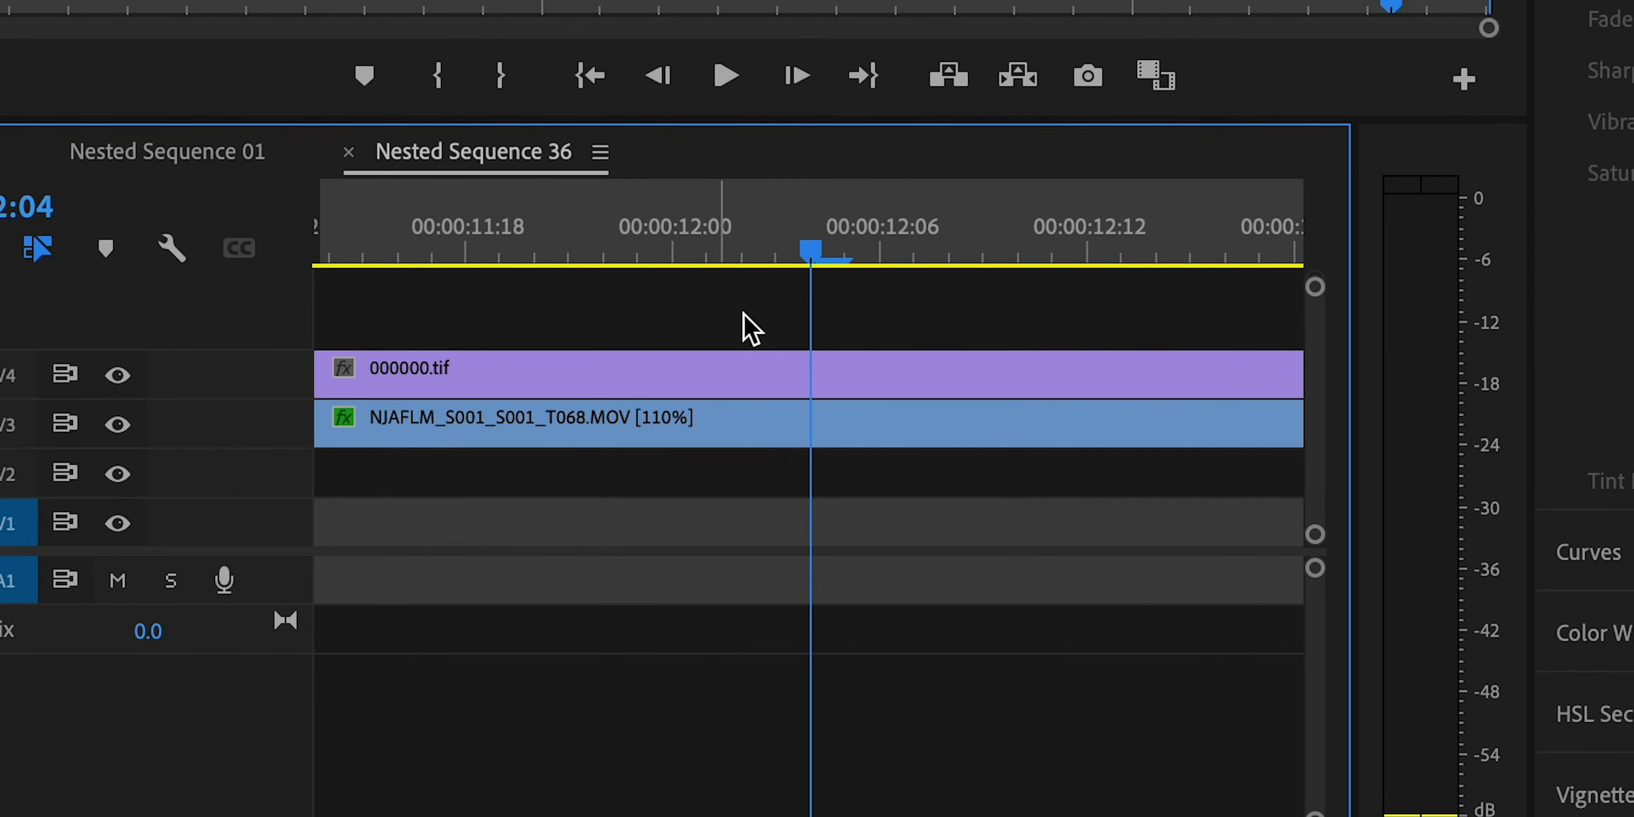
pyautogui.hscroll(3, 1241, 429)
pyautogui.hscroll(-1, 812, 377)
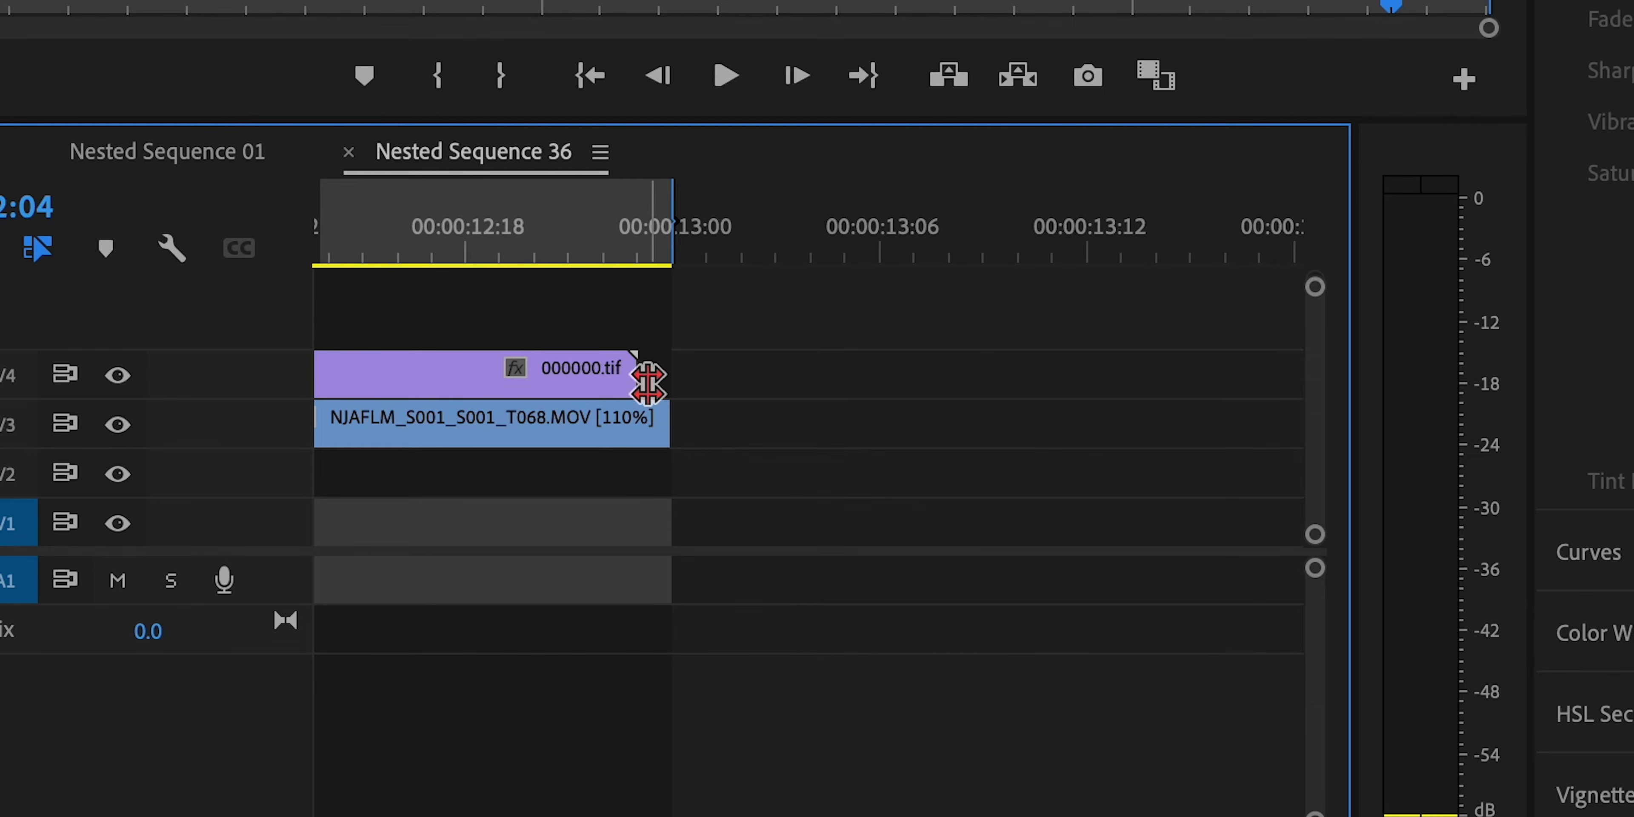
pyautogui.press('Delete')
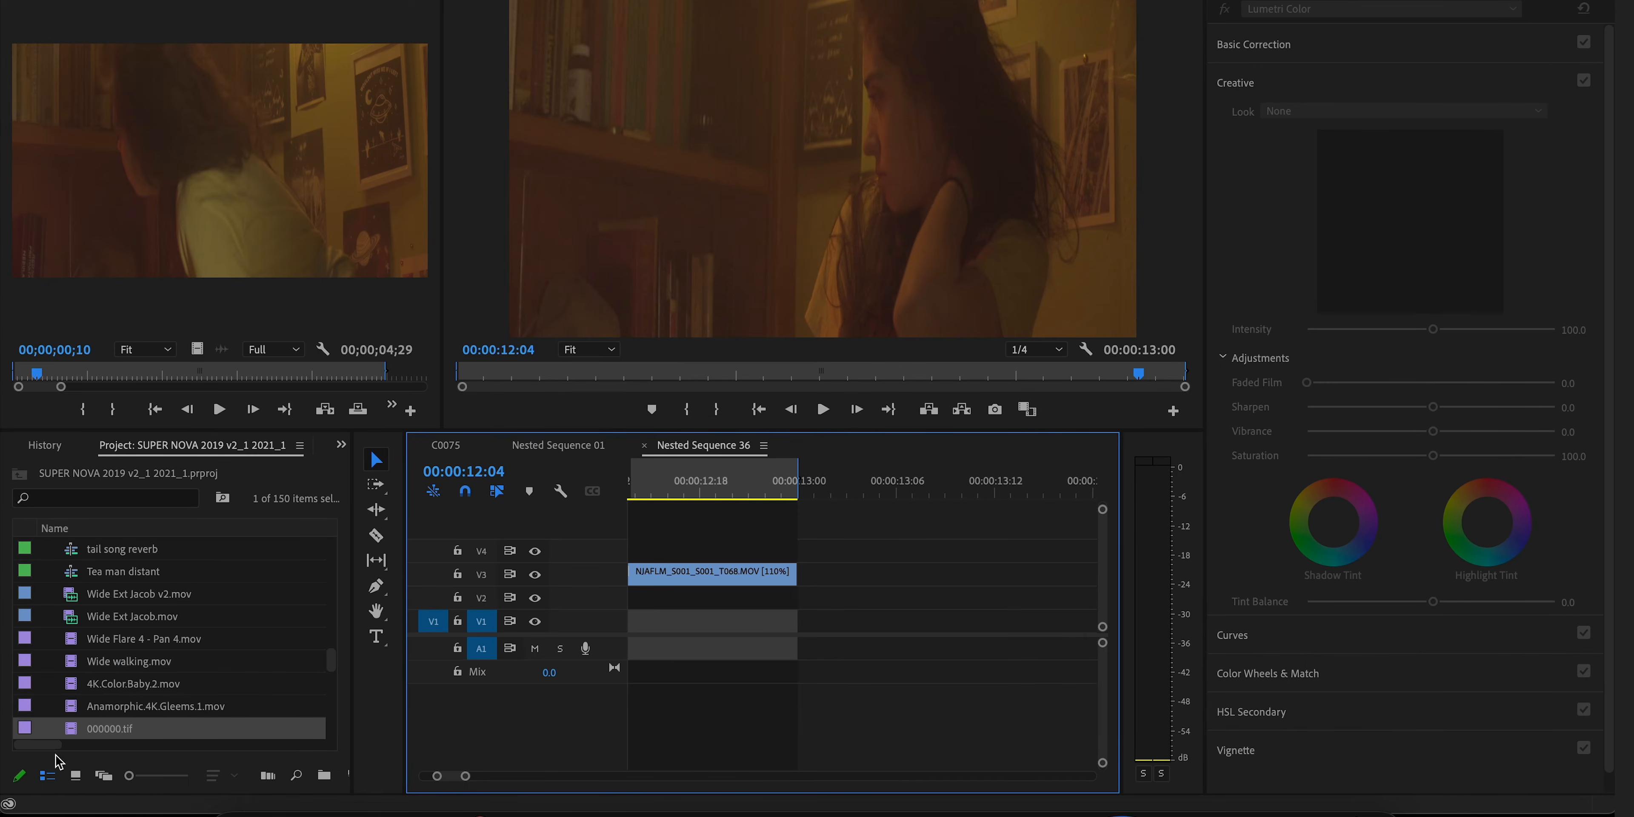
# Step: Reinterpret the imported 000000.tif sequence with an assumed frame rate of 23.976 fps
pyautogui.rightClick(76, 735)
pyautogui.moveTo(241, 108)
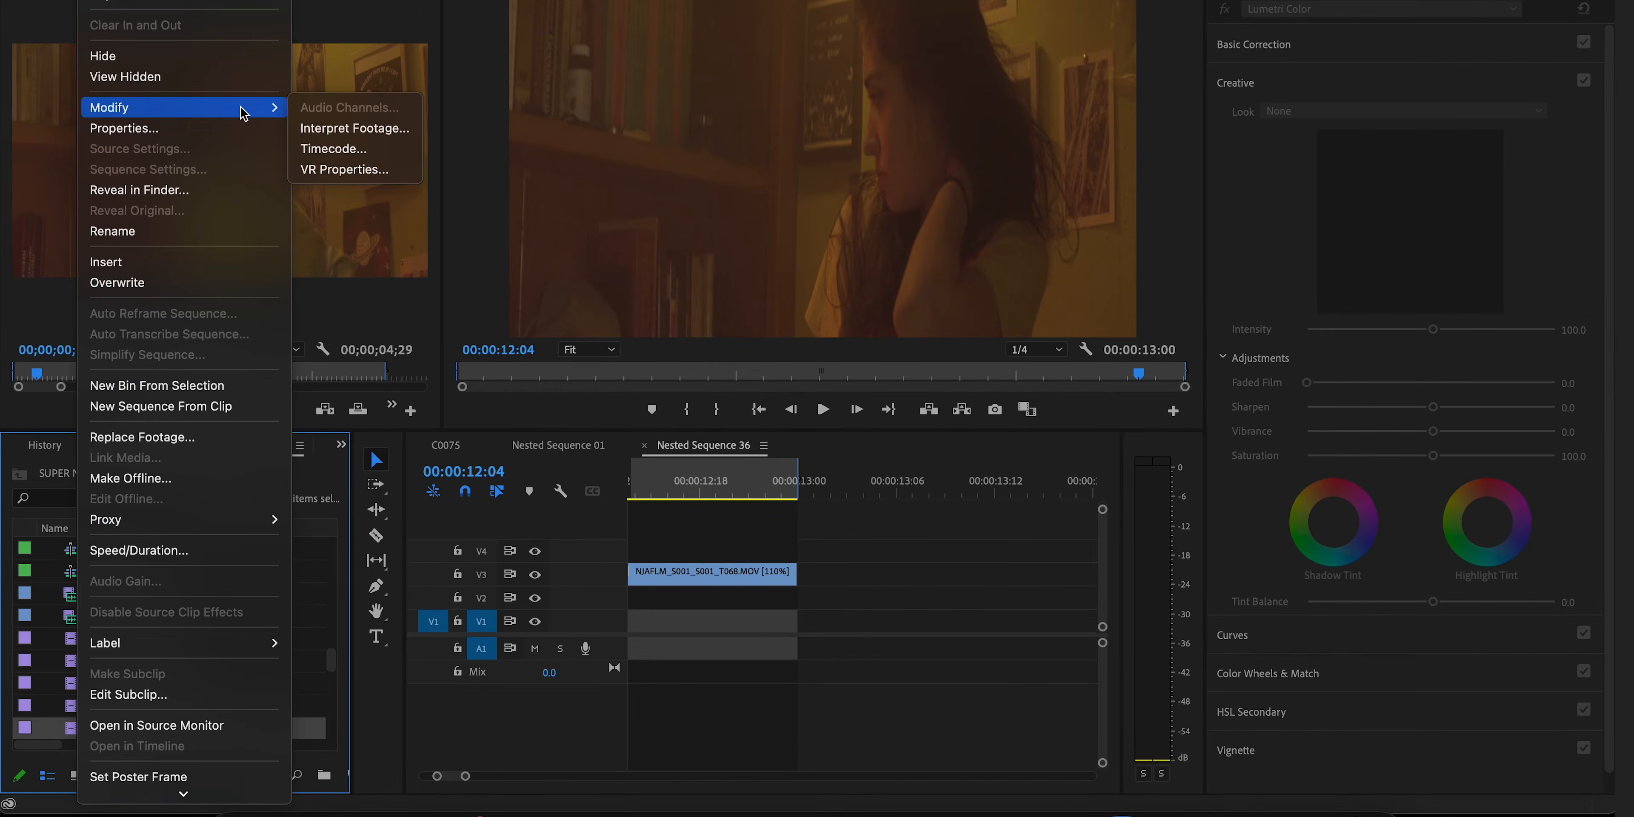
pyautogui.click(334, 130)
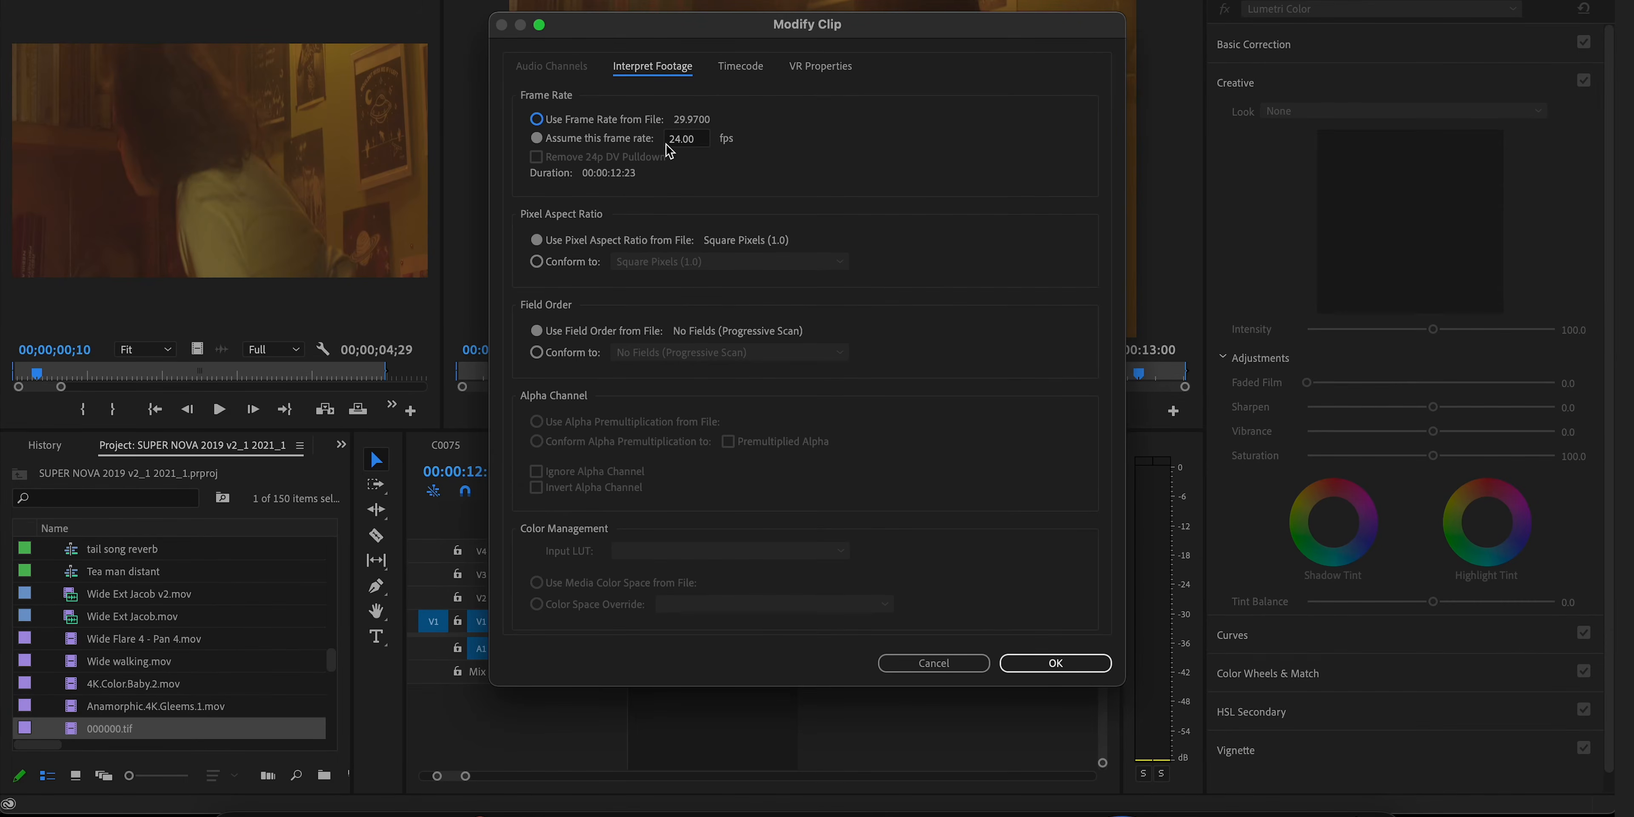
pyautogui.doubleClick(697, 139)
pyautogui.write('23.98')
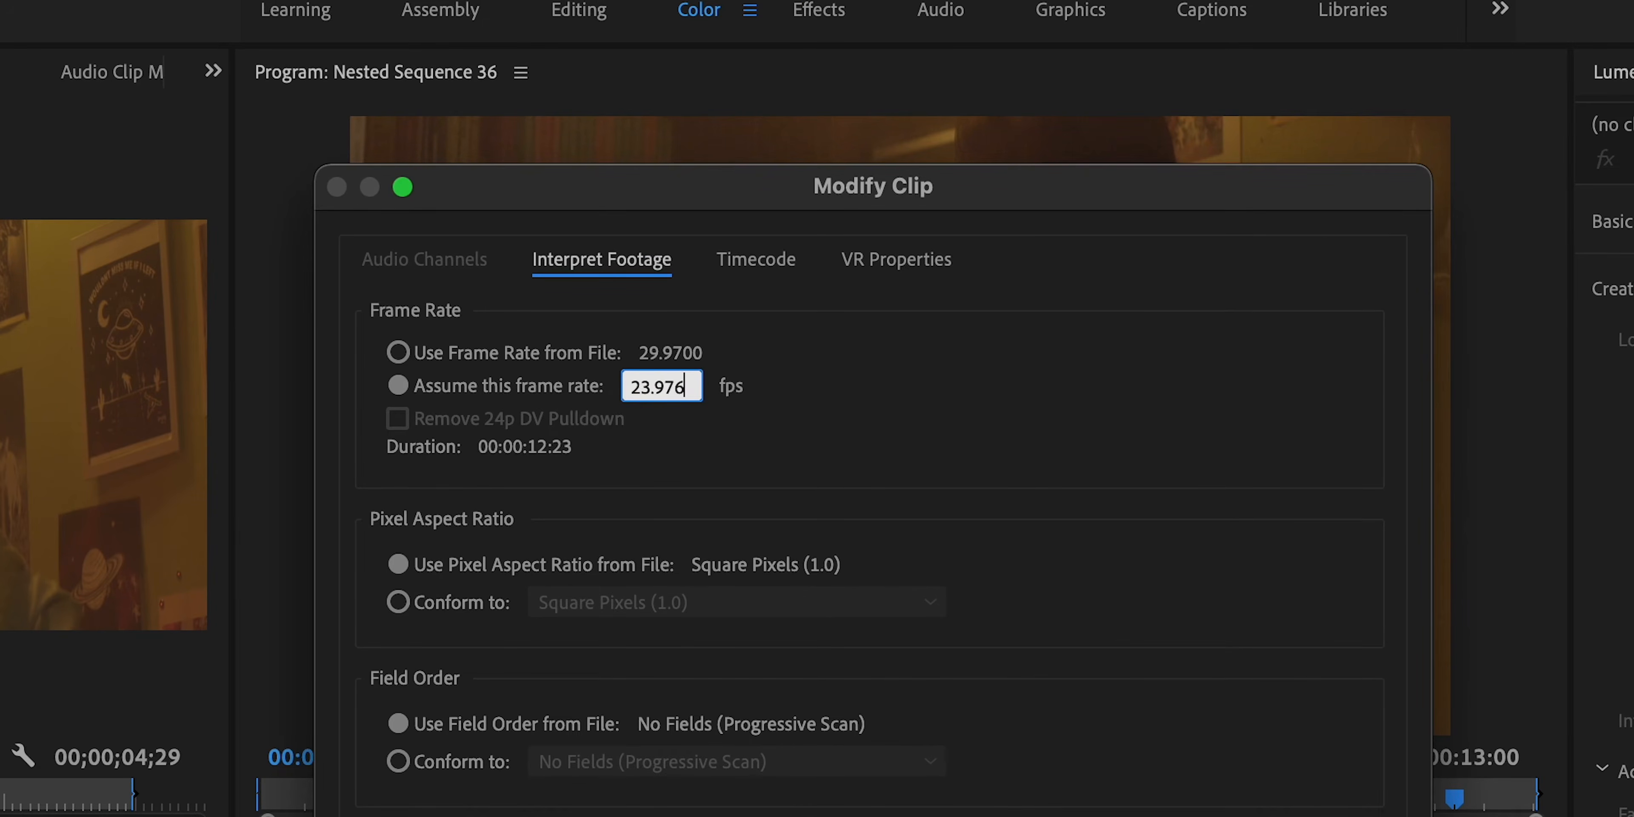
pyautogui.click(1057, 676)
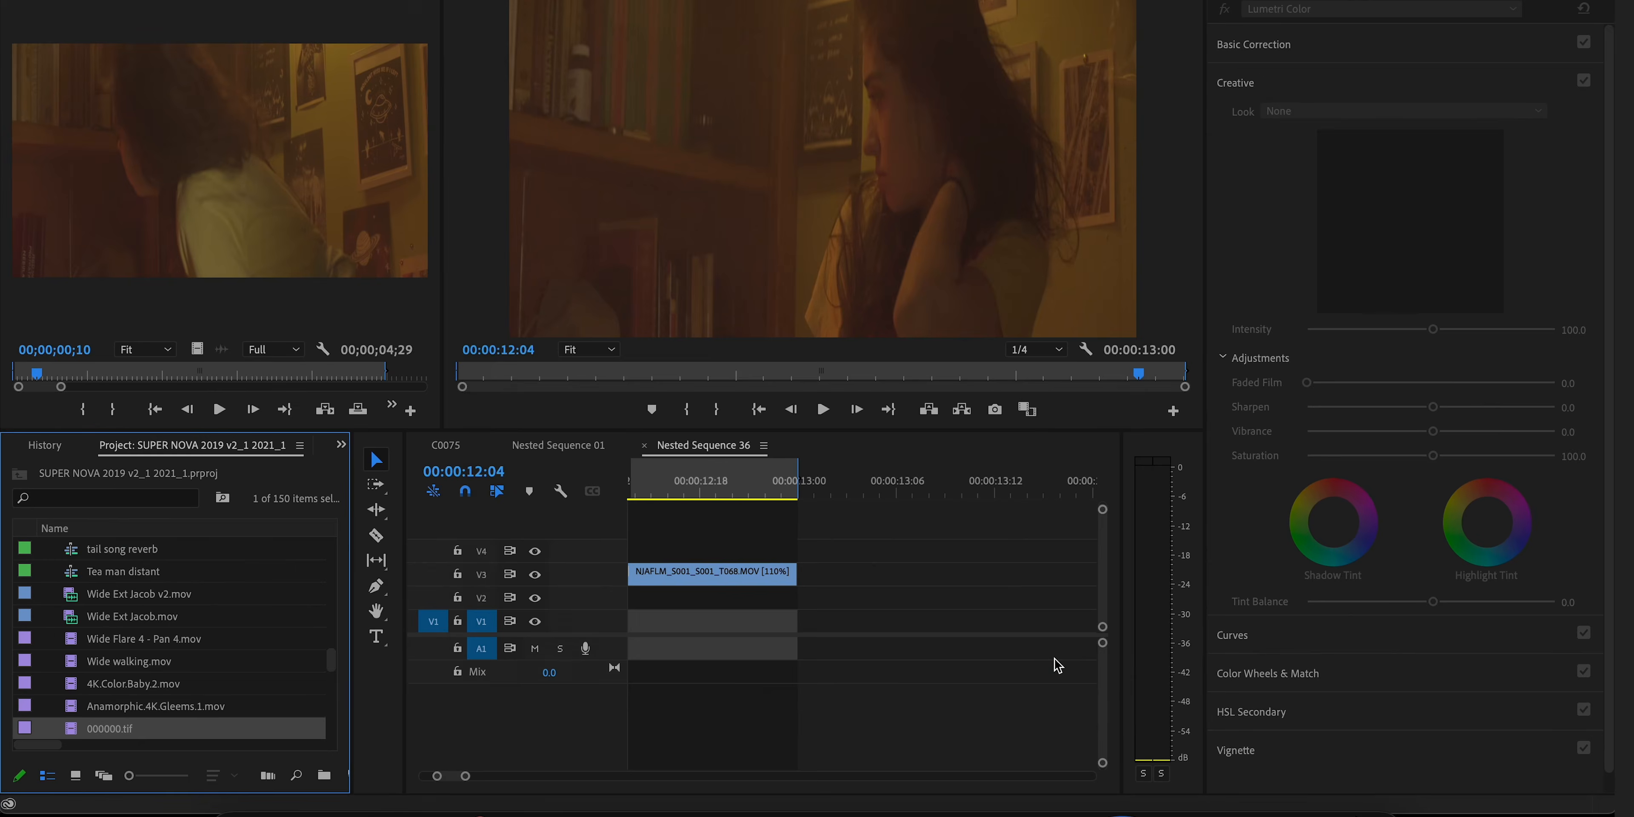
# Step: Place 000000.tif on track V4 above the original clip and check that both clips line up at their ends
pyautogui.moveTo(147, 708); pyautogui.dragTo(731, 550)
pyautogui.scroll(1, 955, 544)
pyautogui.scroll(2, 958, 549)
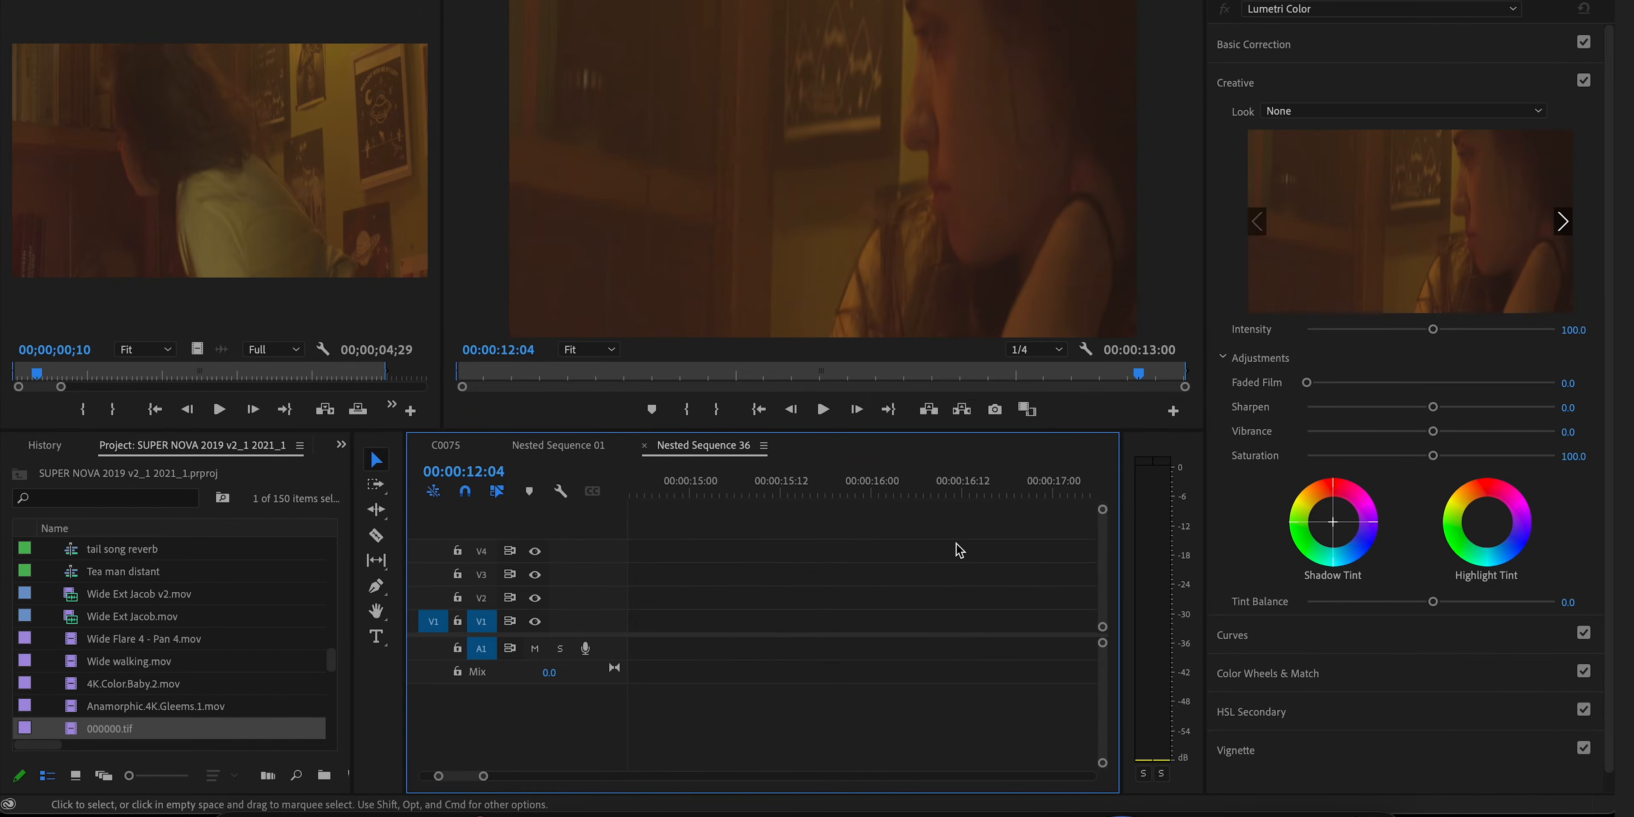
pyautogui.scroll(2, 958, 550)
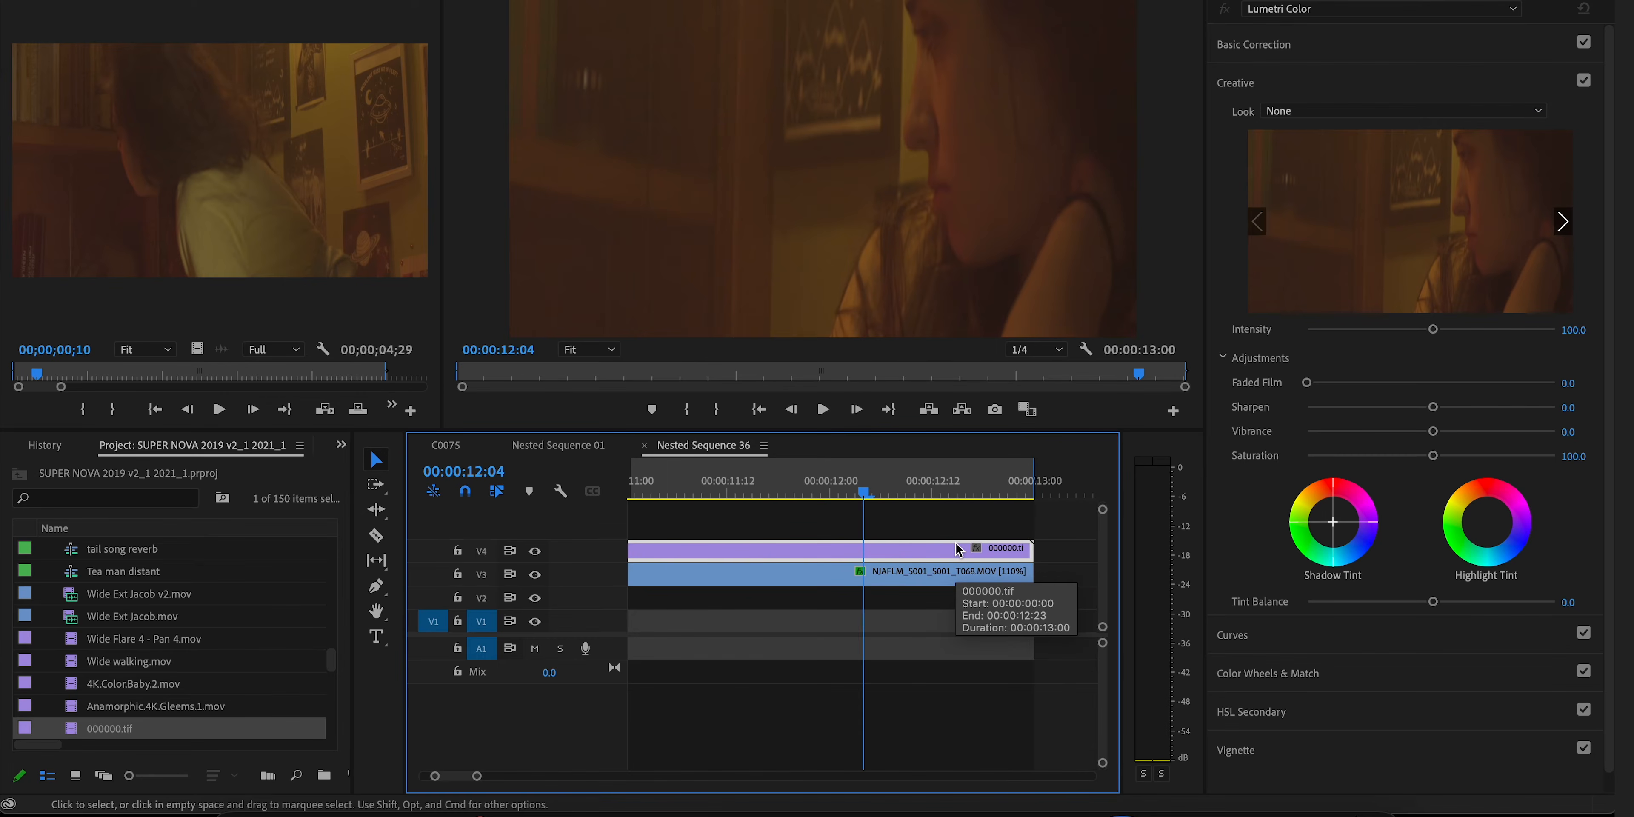
pyautogui.hscroll(-5, 919, 553)
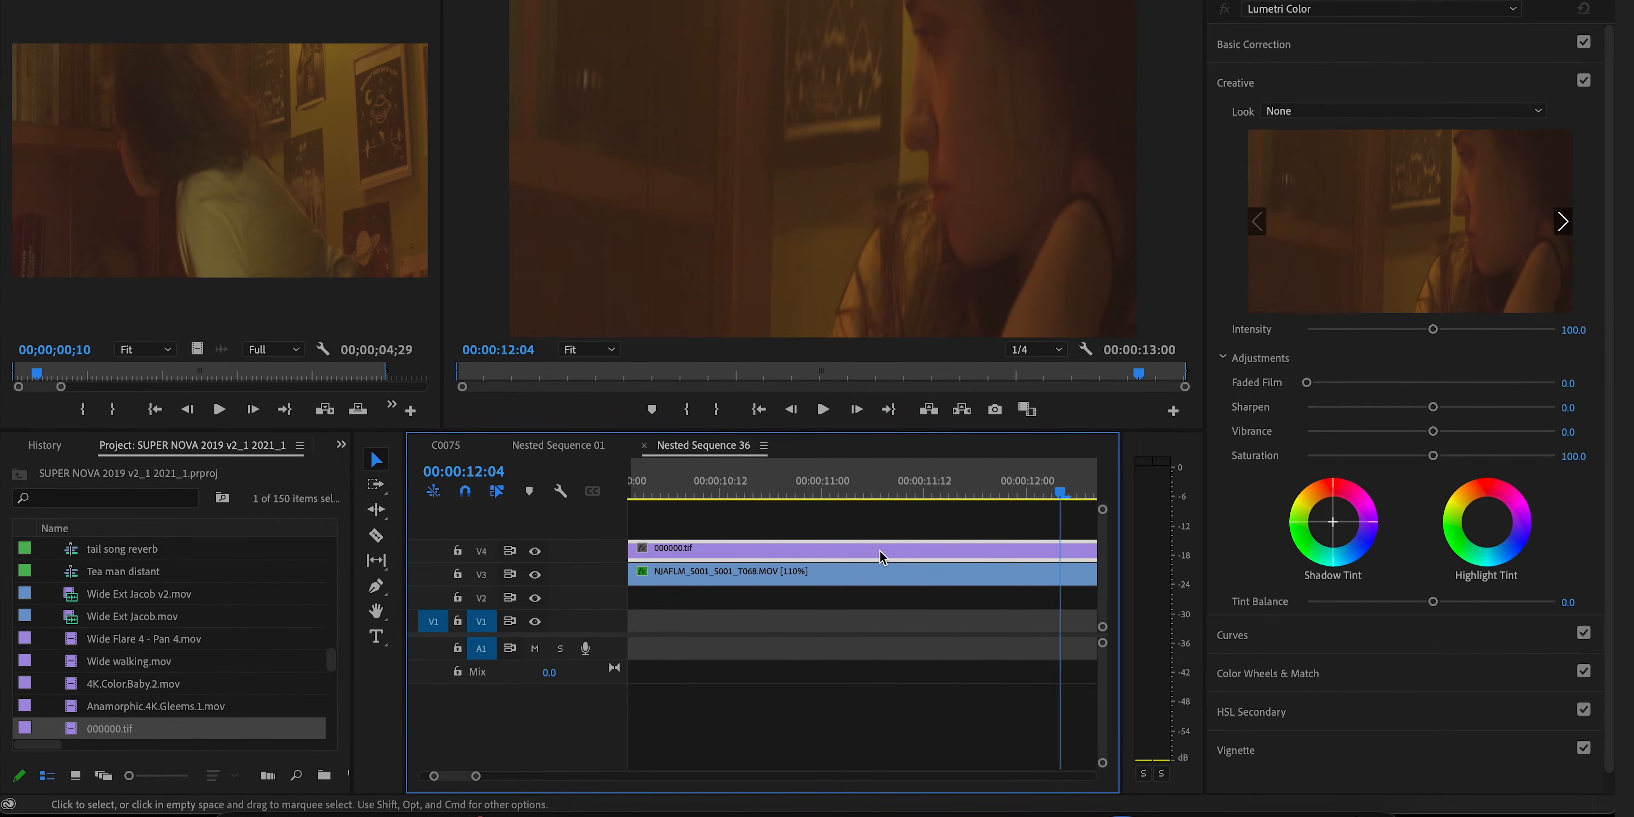
pyautogui.scroll(-5, 879, 558)
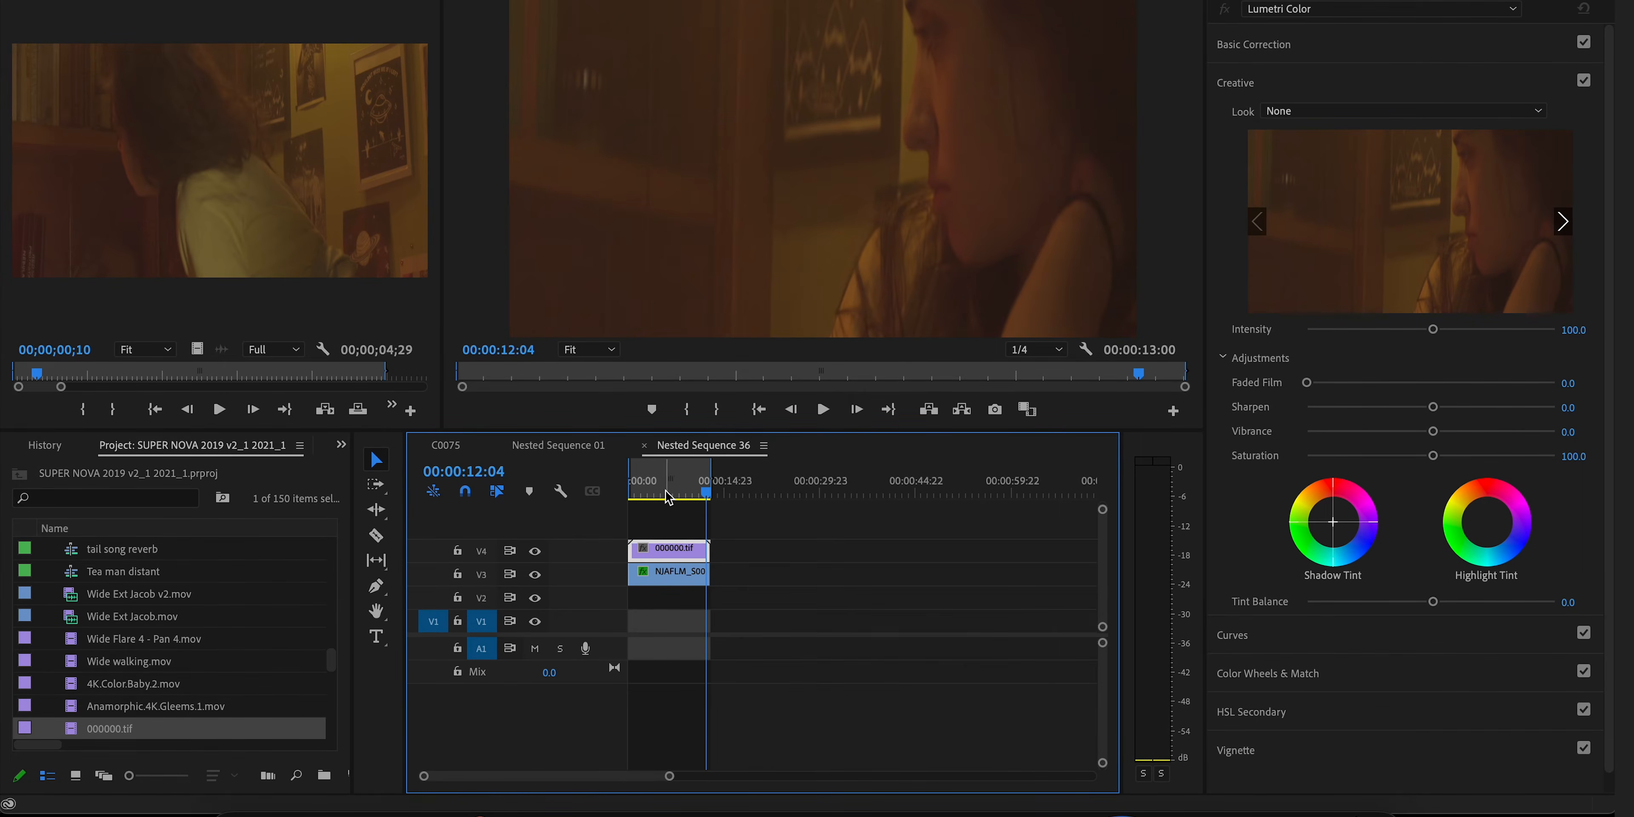
# Step: Return the playhead to the sequence start, enlarge the preview area and set the 000000.tif clip's scale to 50
pyautogui.moveTo(705, 490); pyautogui.dragTo(603, 493)
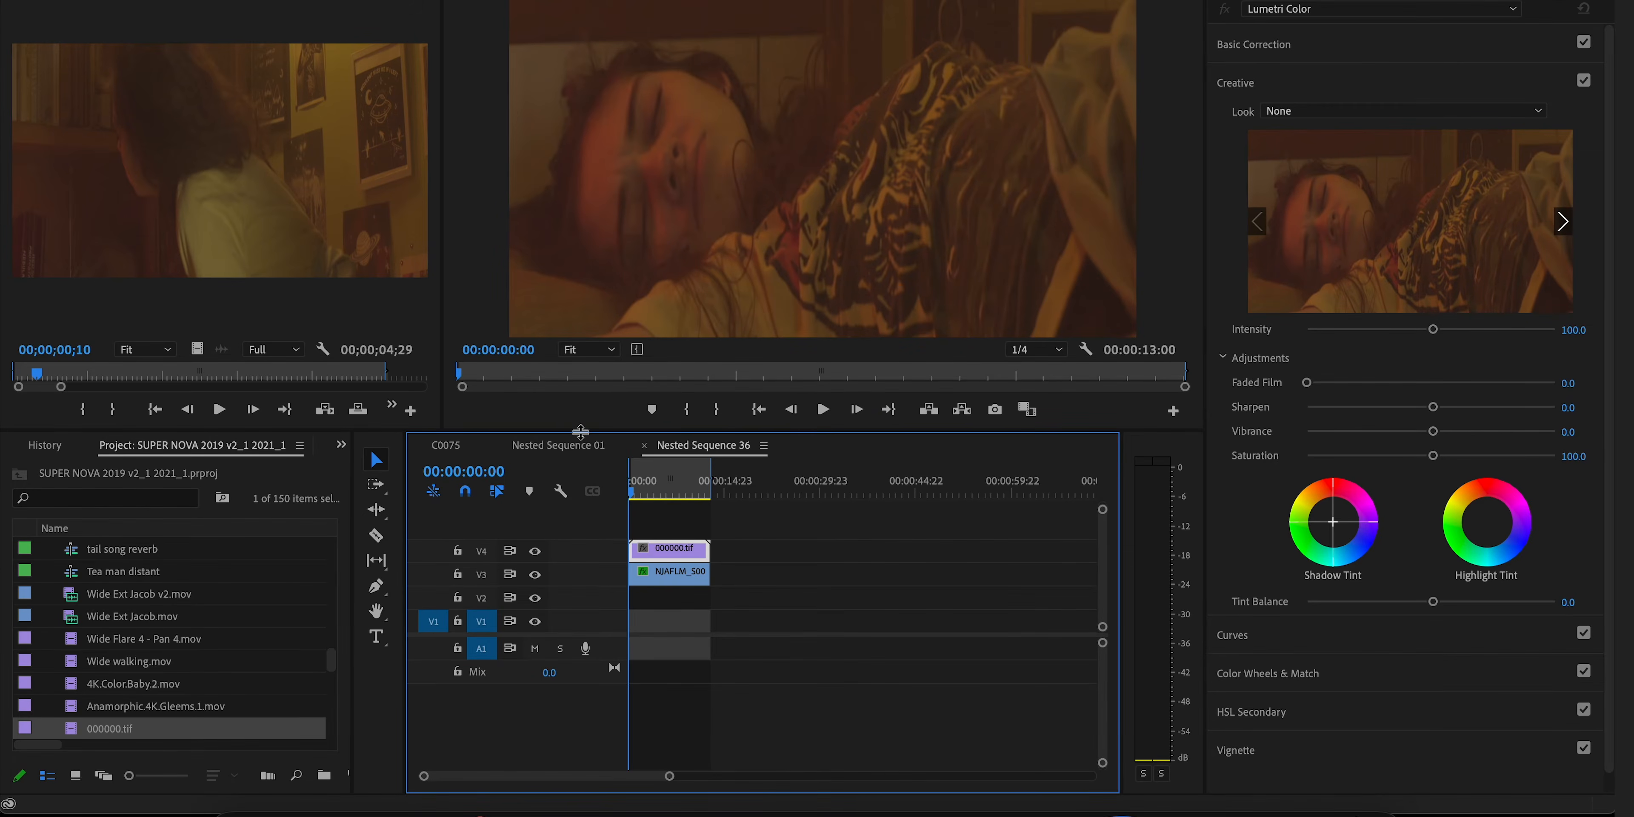
pyautogui.moveTo(581, 431); pyautogui.dragTo(580, 520)
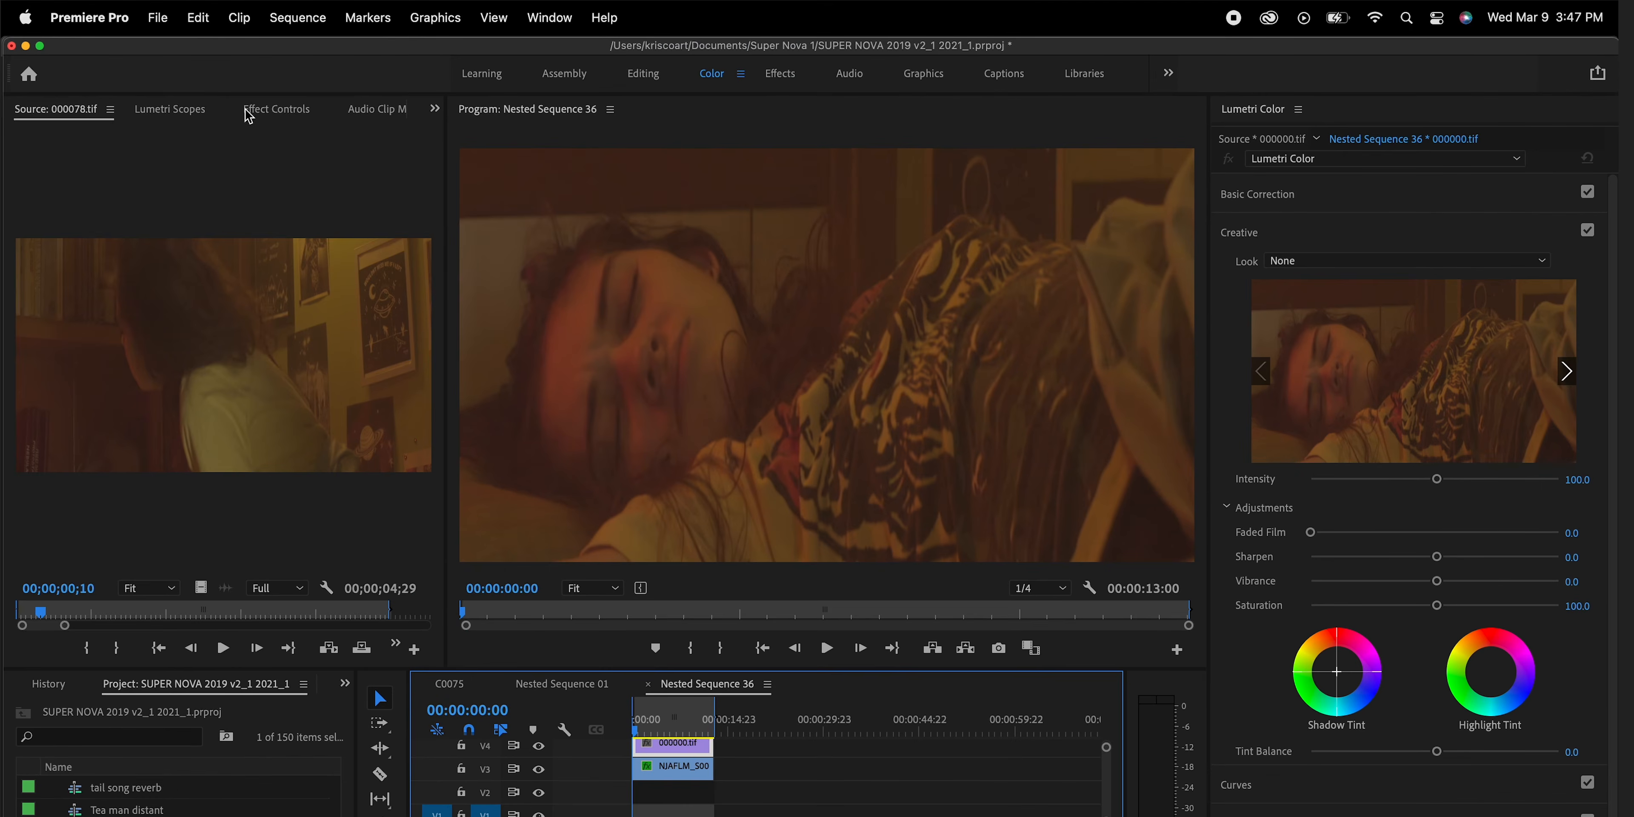
pyautogui.click(272, 110)
pyautogui.click(177, 221)
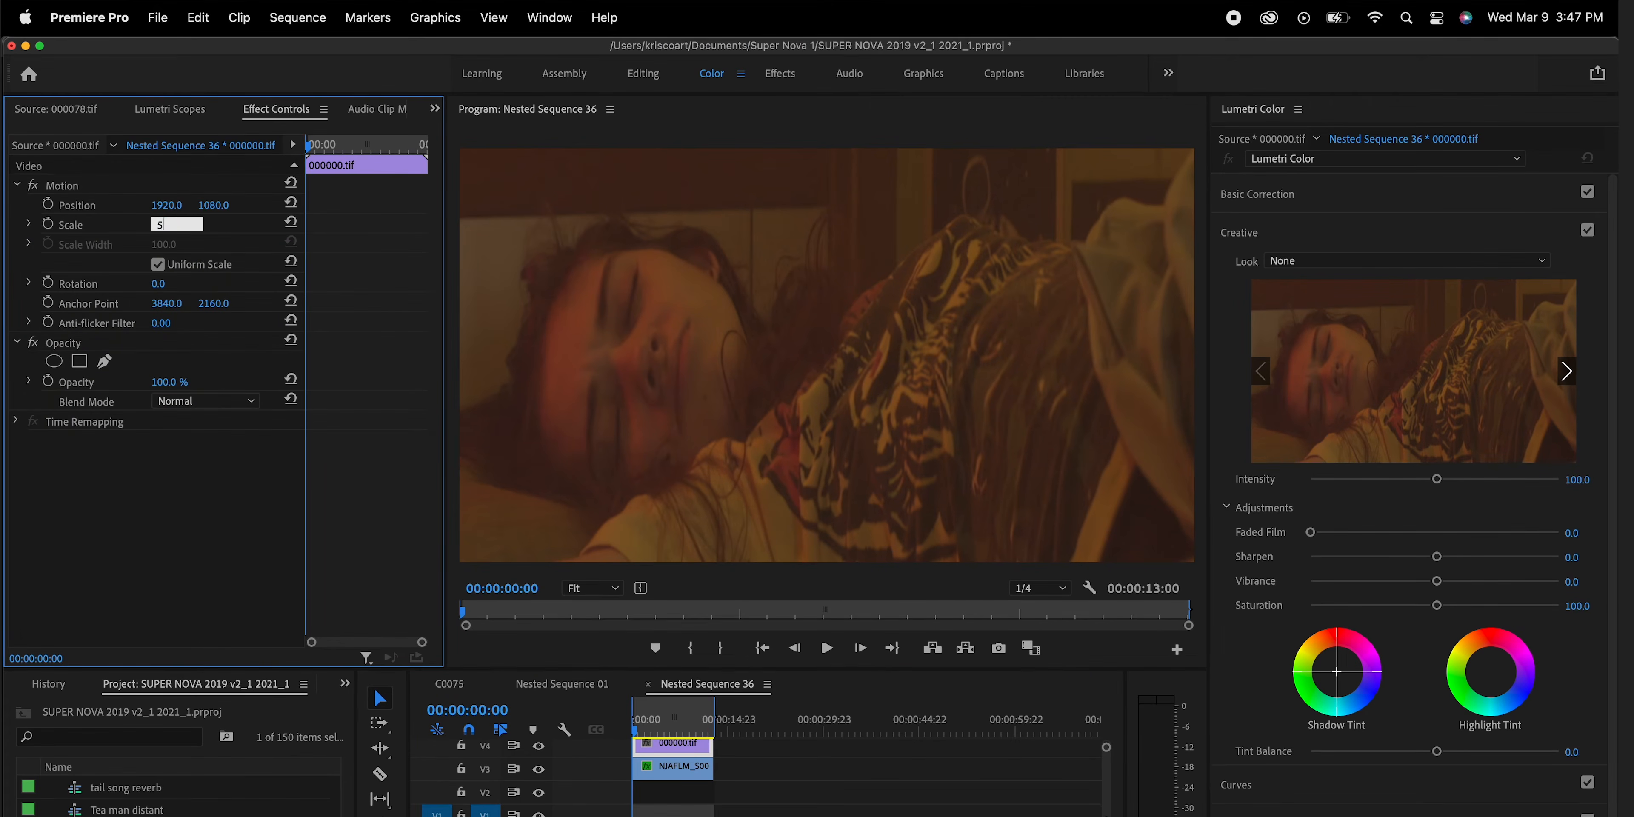
pyautogui.press('Return')
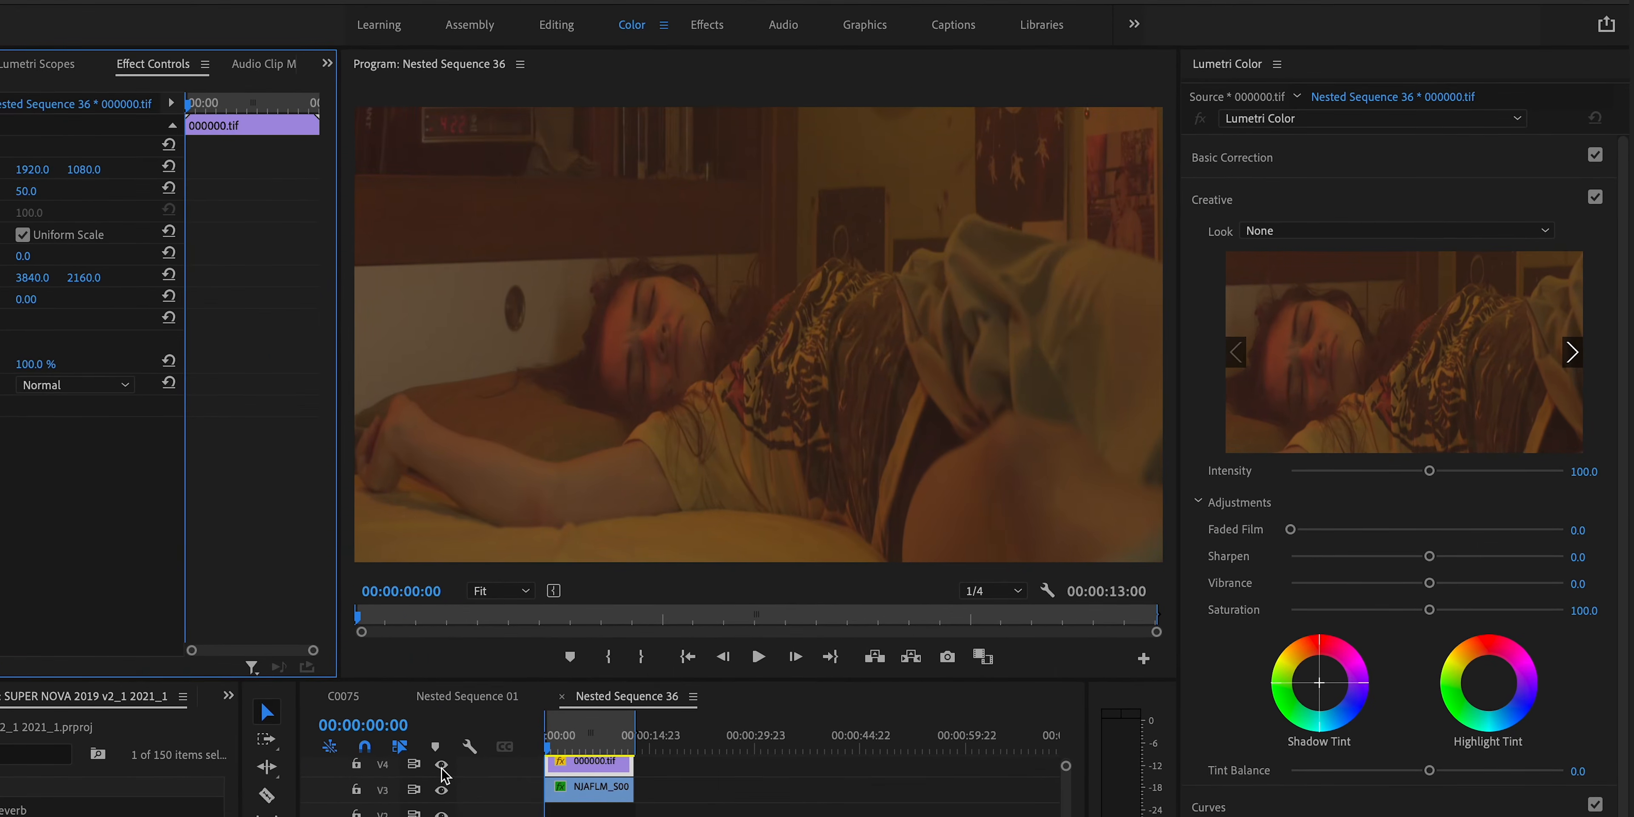
# Step: Compare the denoised clip with the original by toggling track V4's visibility, magnifying the program preview to 200%
pyautogui.click(539, 754)
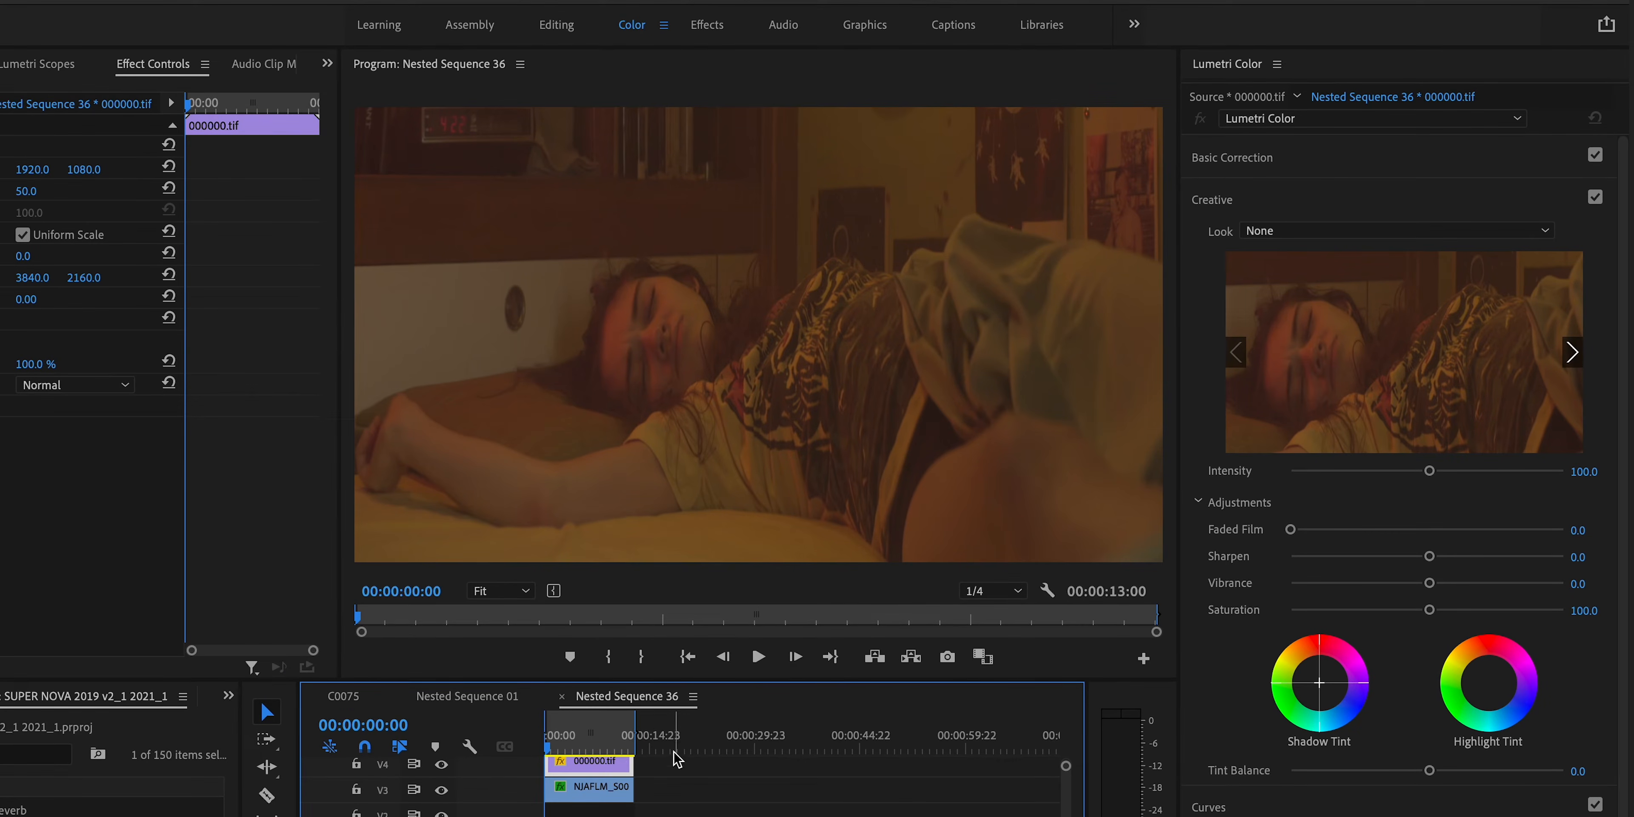
pyautogui.click(514, 590)
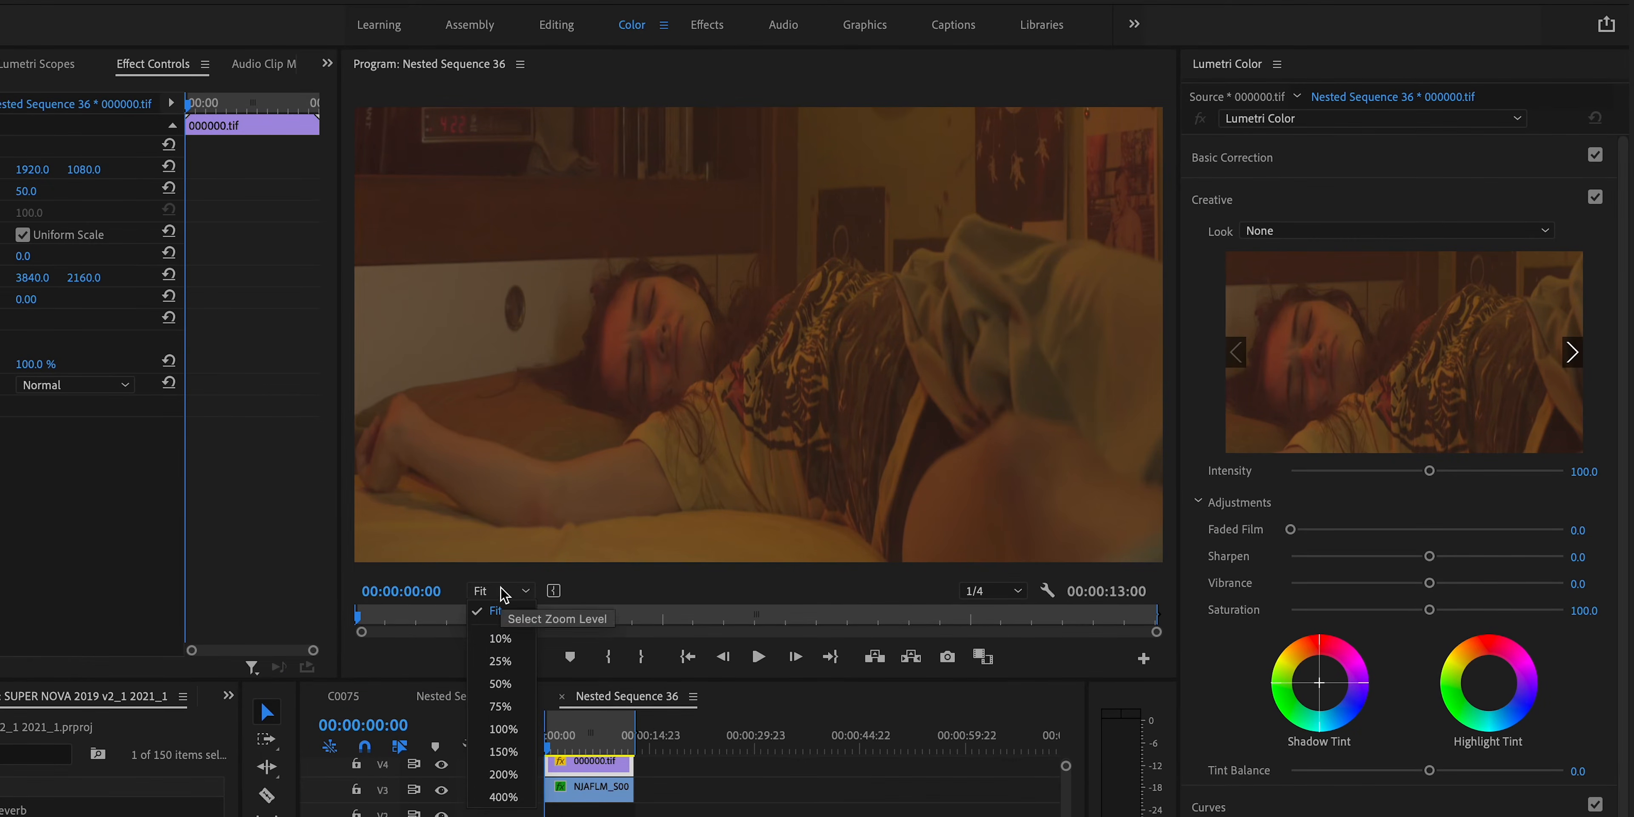
pyautogui.click(521, 780)
pyautogui.click(440, 764)
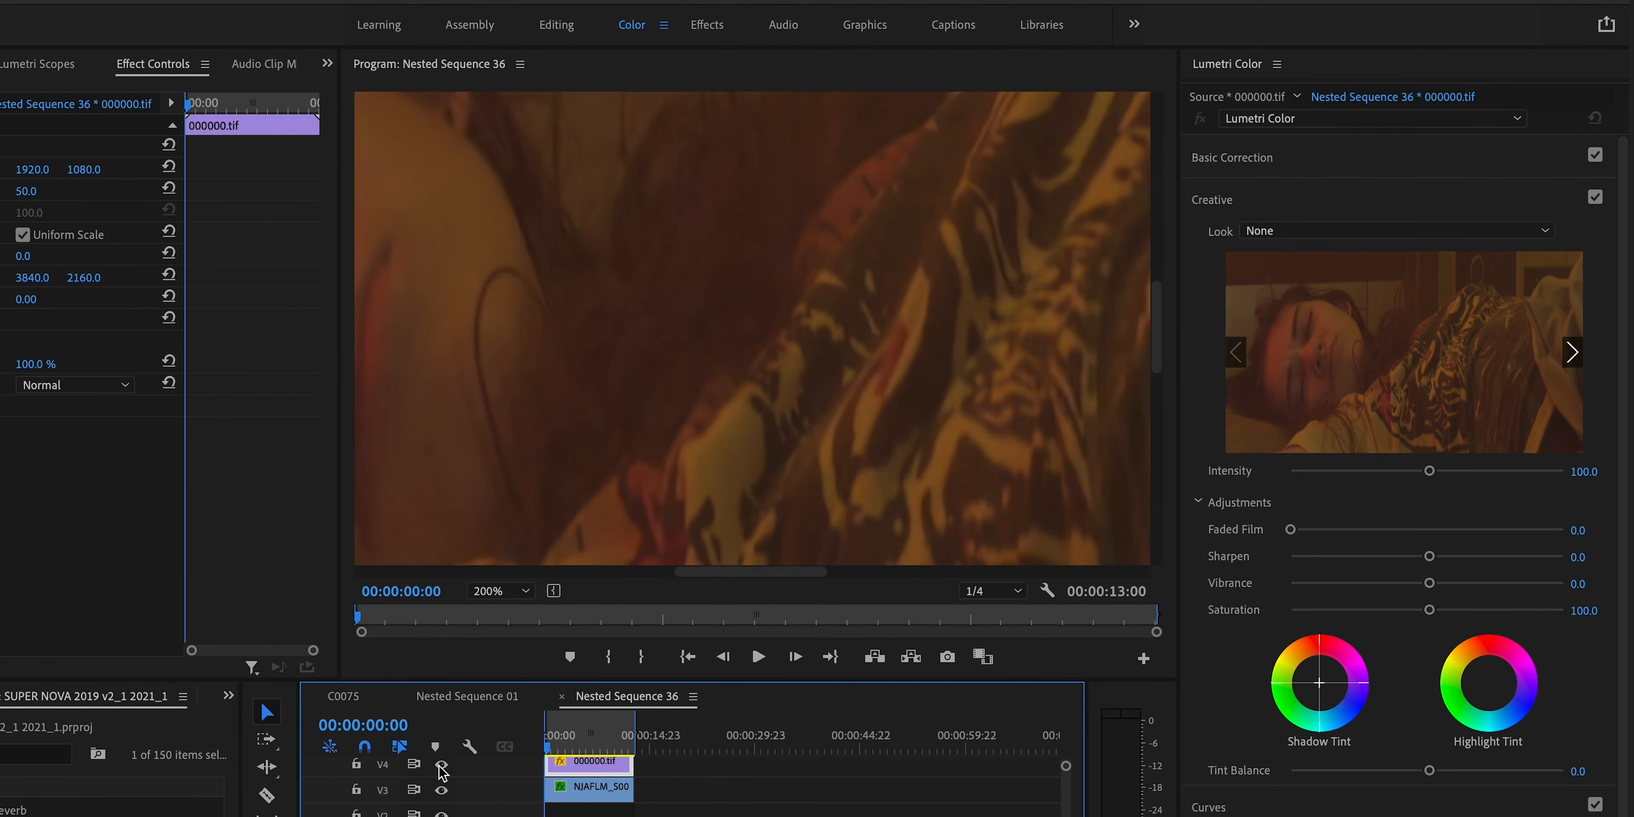
# Step: Magnify the program preview to 400% and compare noise in different image areas with track V4 hidden and shown
pyautogui.click(501, 591)
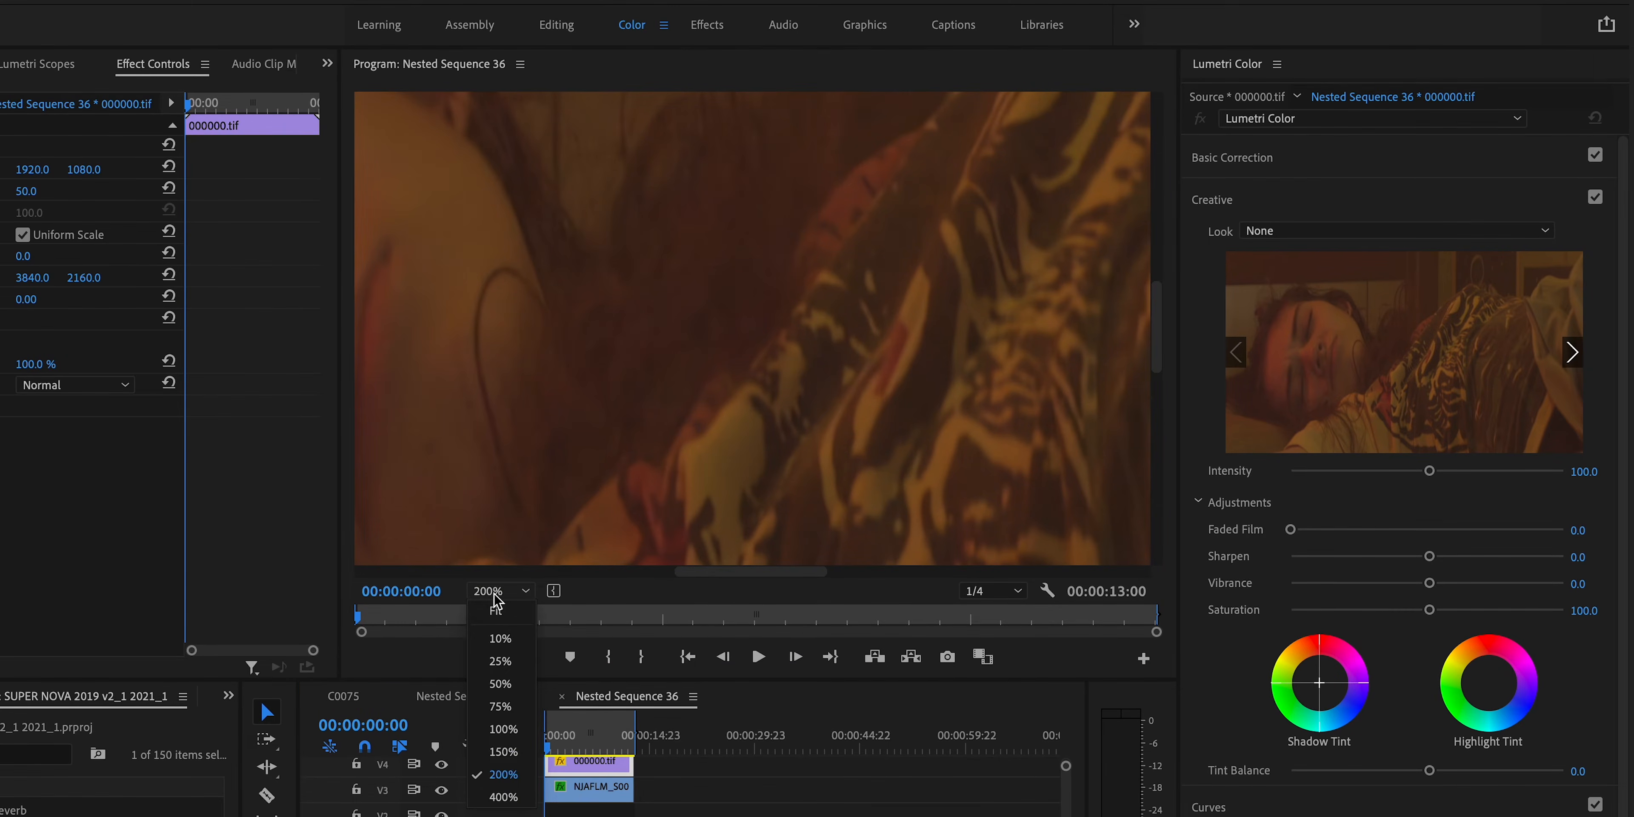
pyautogui.click(517, 794)
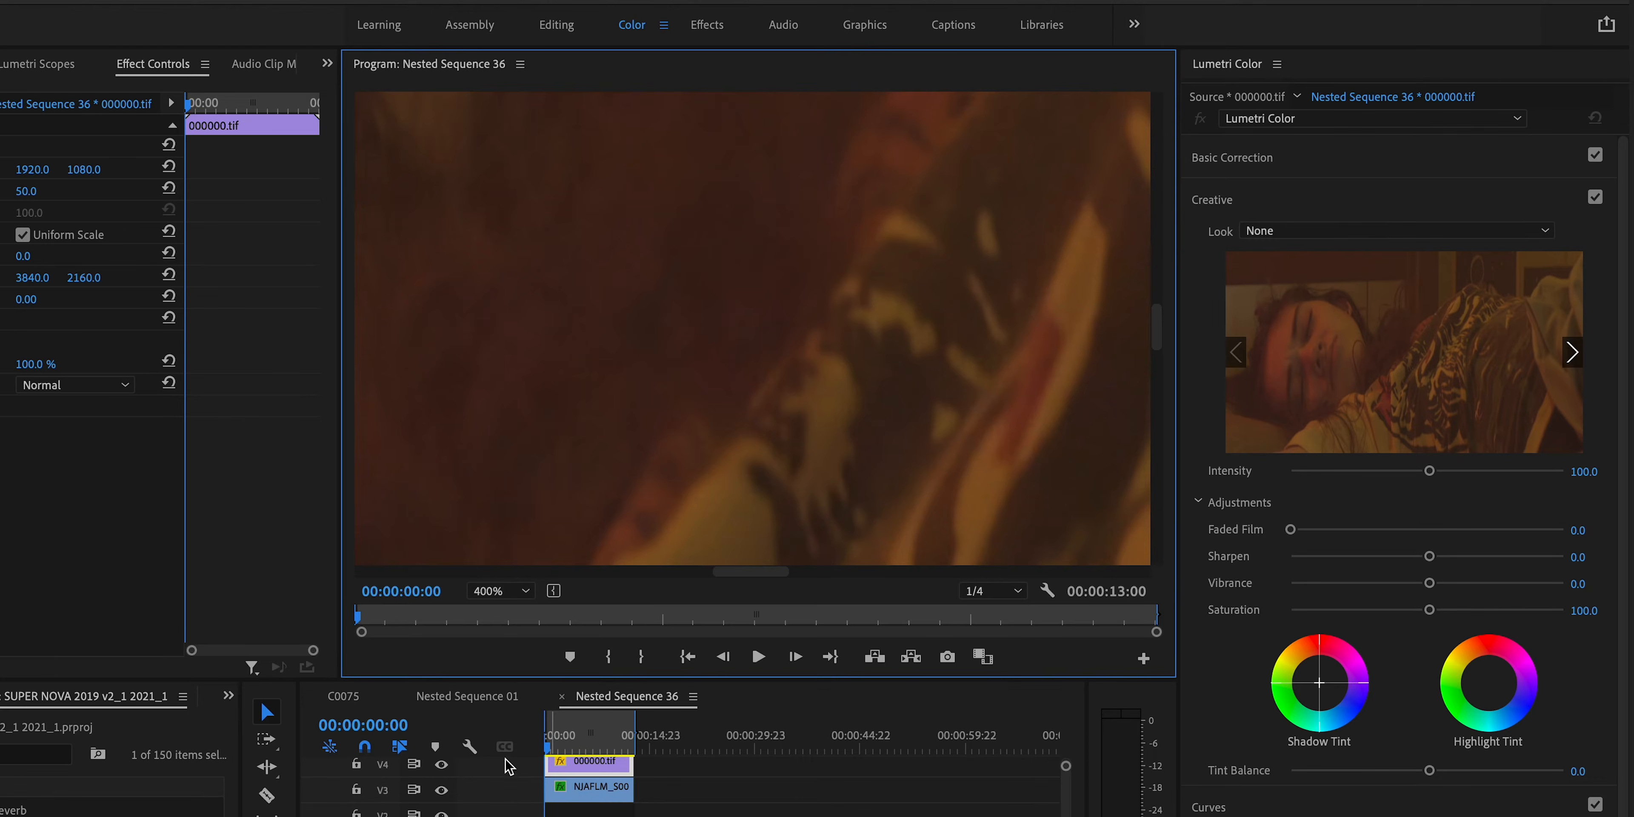
pyautogui.click(441, 766)
pyautogui.click(442, 766)
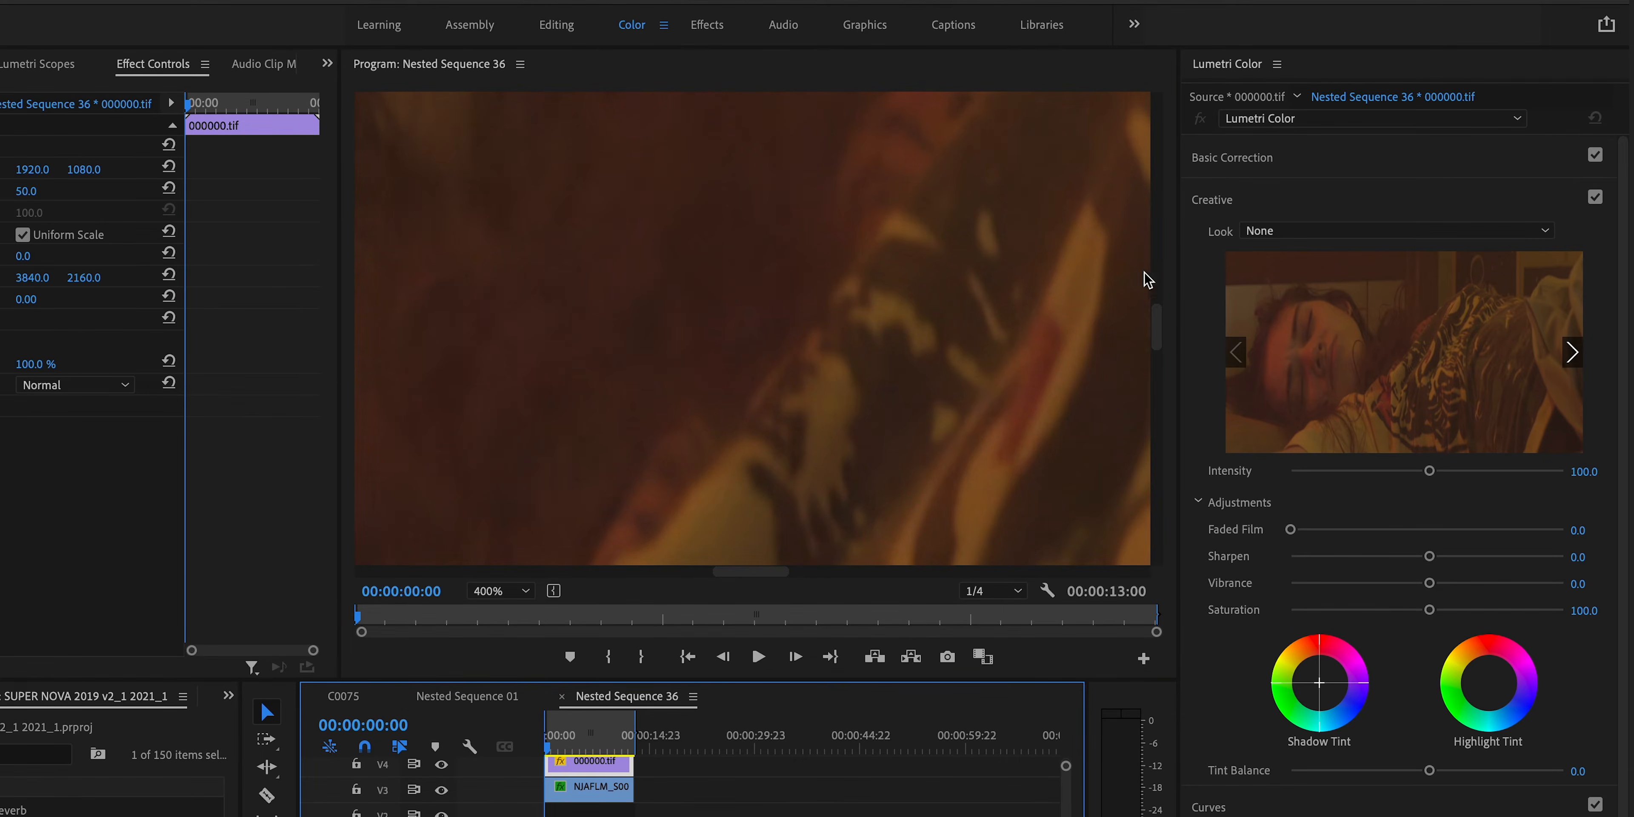
pyautogui.moveTo(1158, 324)
pyautogui.mouseDown()
pyautogui.moveTo(1158, 191)
pyautogui.moveTo(1138, 306)
pyautogui.mouseUp()
pyautogui.moveTo(769, 572); pyautogui.dragTo(733, 574)
pyautogui.click(443, 765)
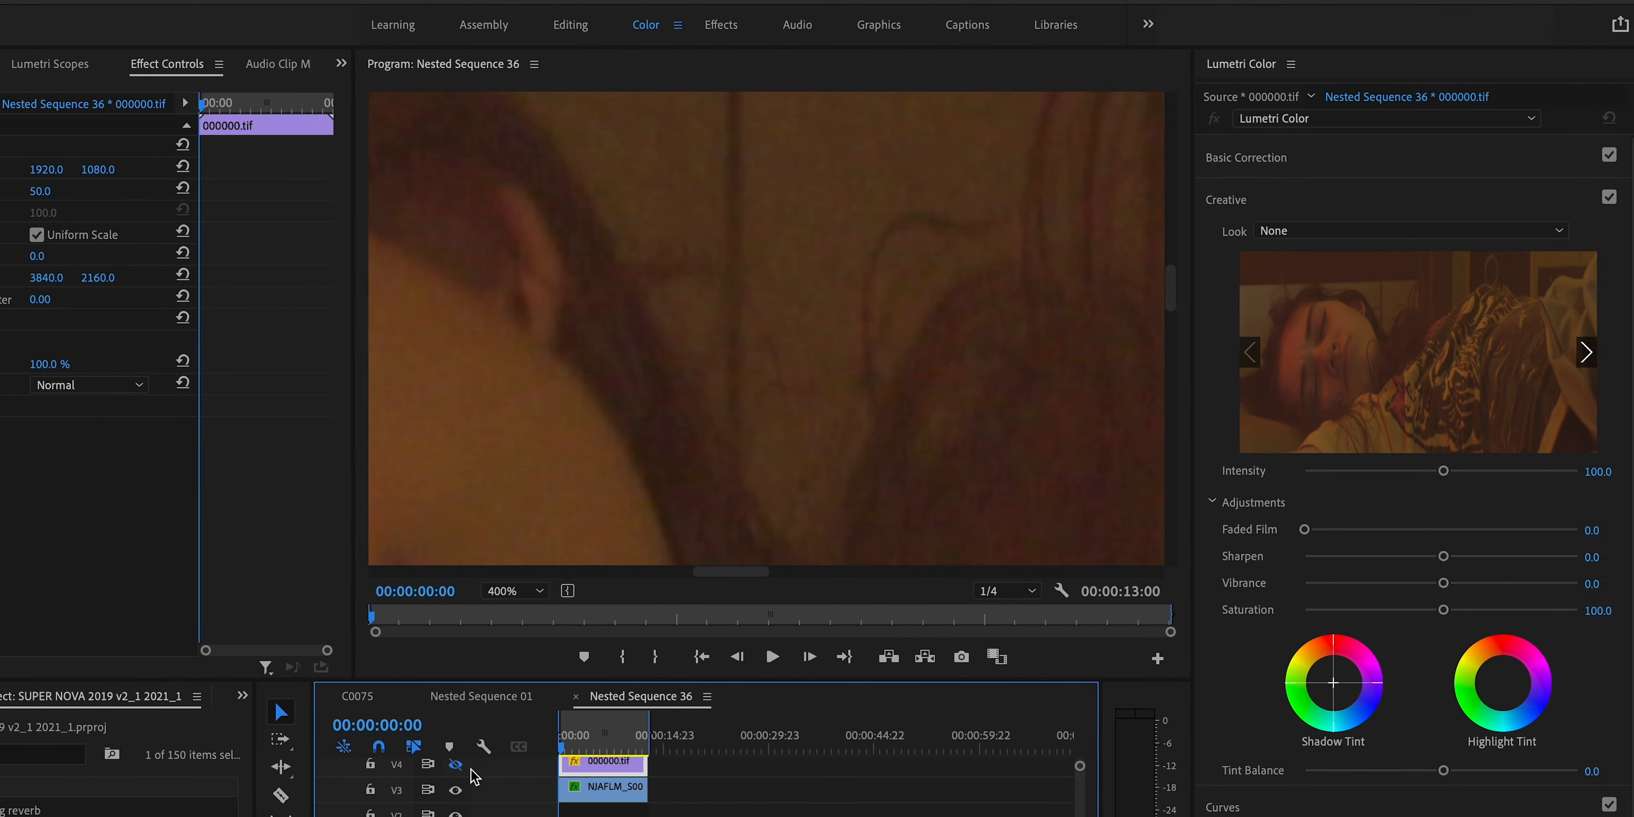
pyautogui.click(442, 765)
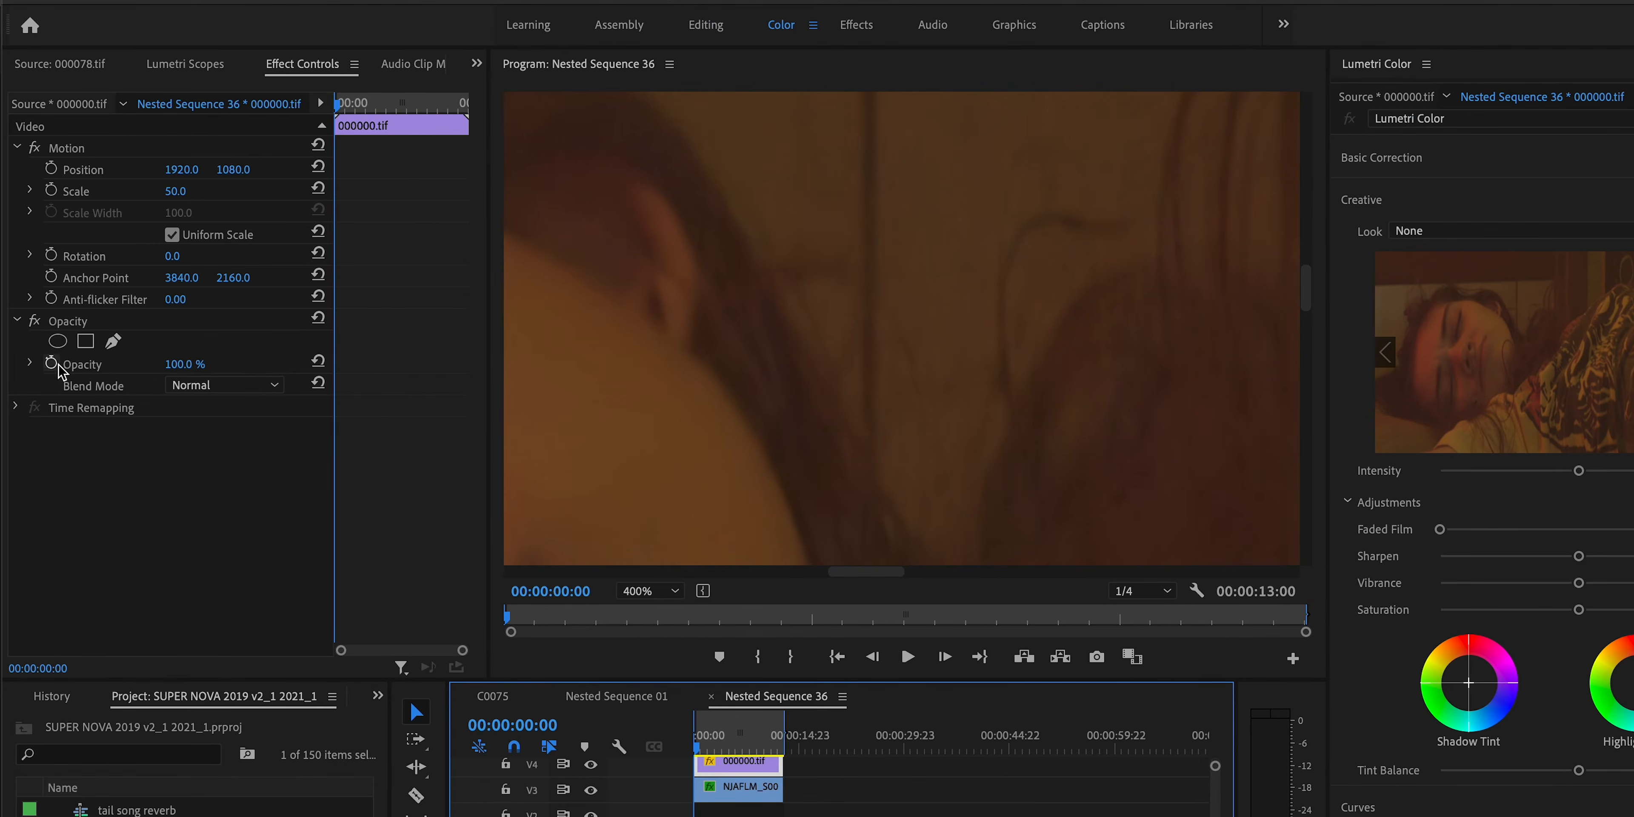
# Step: Set the 000000.tif clip's opacity to 80% to blend in the original grain, and play back the result
pyautogui.moveTo(199, 363); pyautogui.dragTo(180, 362)
pyautogui.click(182, 360)
pyautogui.press('Return')
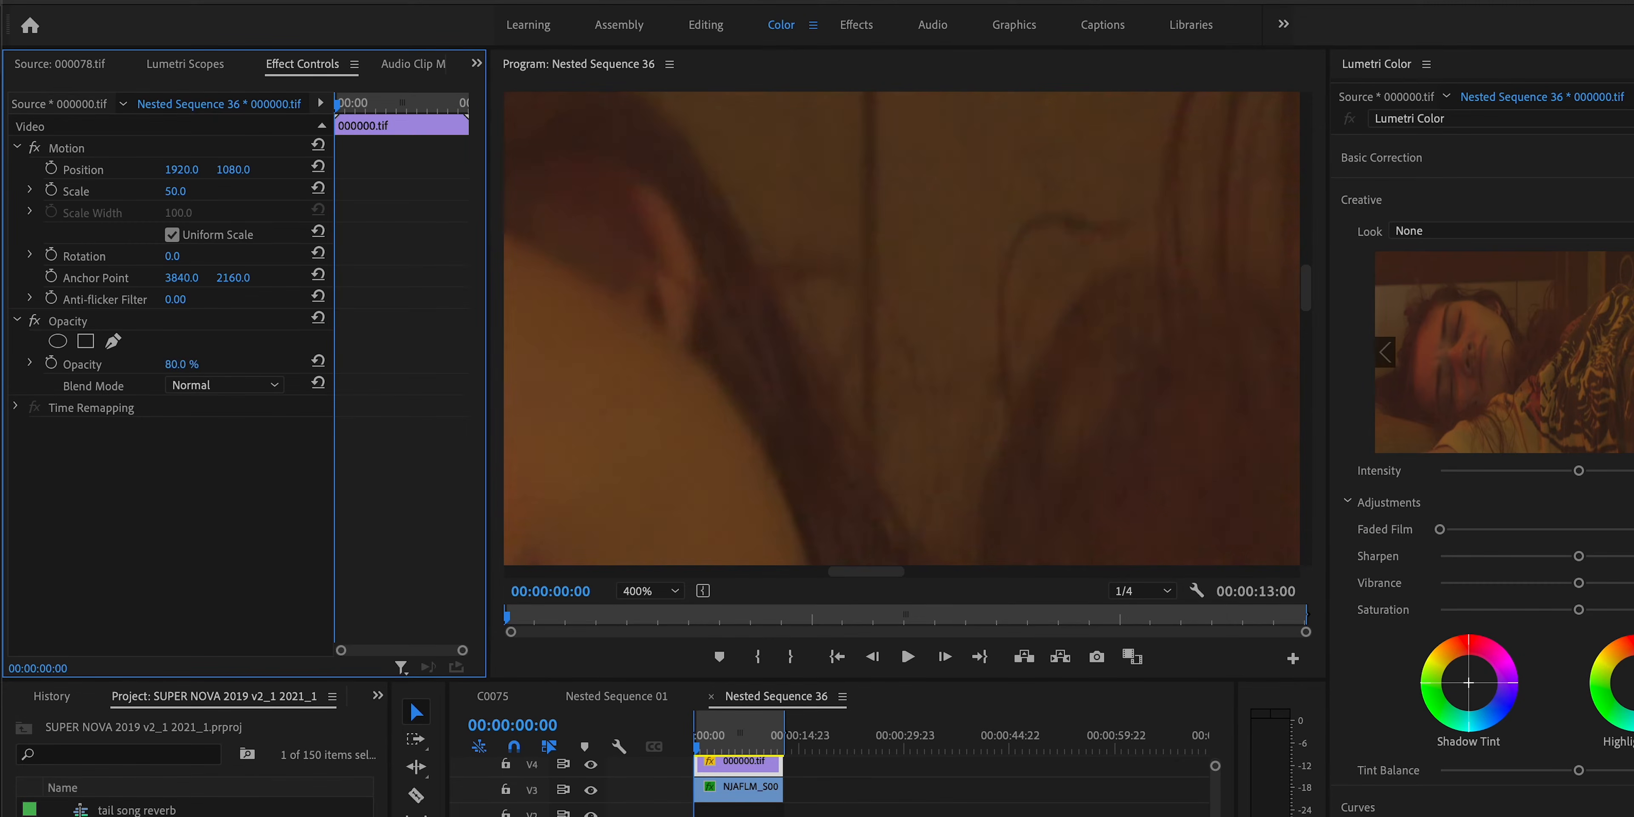
pyautogui.click(591, 767)
pyautogui.press('space')
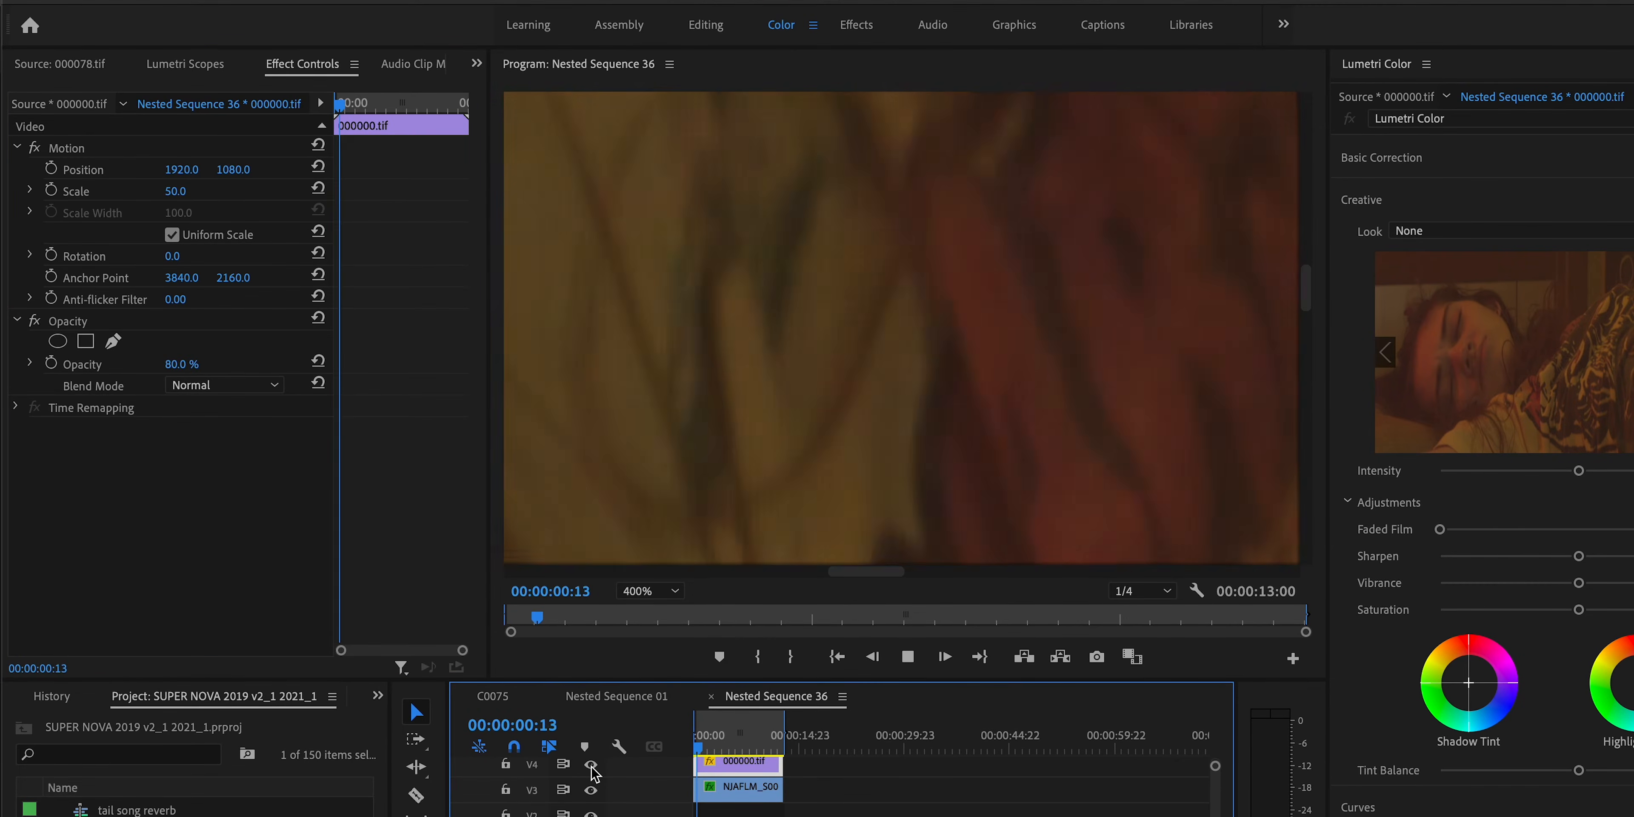
pyautogui.press('space')
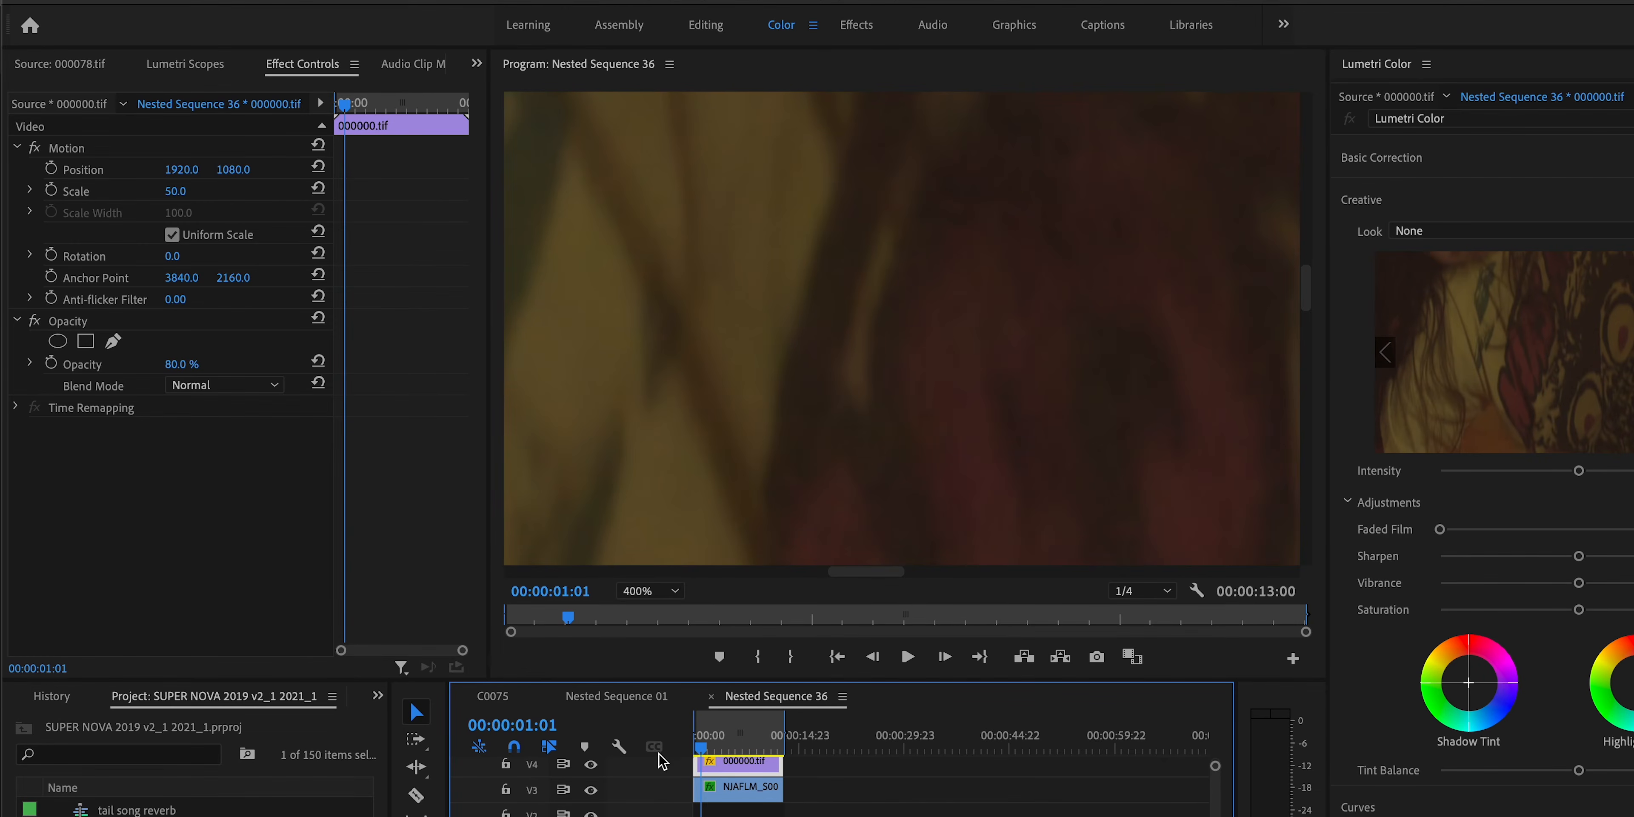
# Step: Reset the program preview zoom to Fit and review the graded nested clip in Nested Sequence 01
pyautogui.click(650, 590)
pyautogui.click(659, 615)
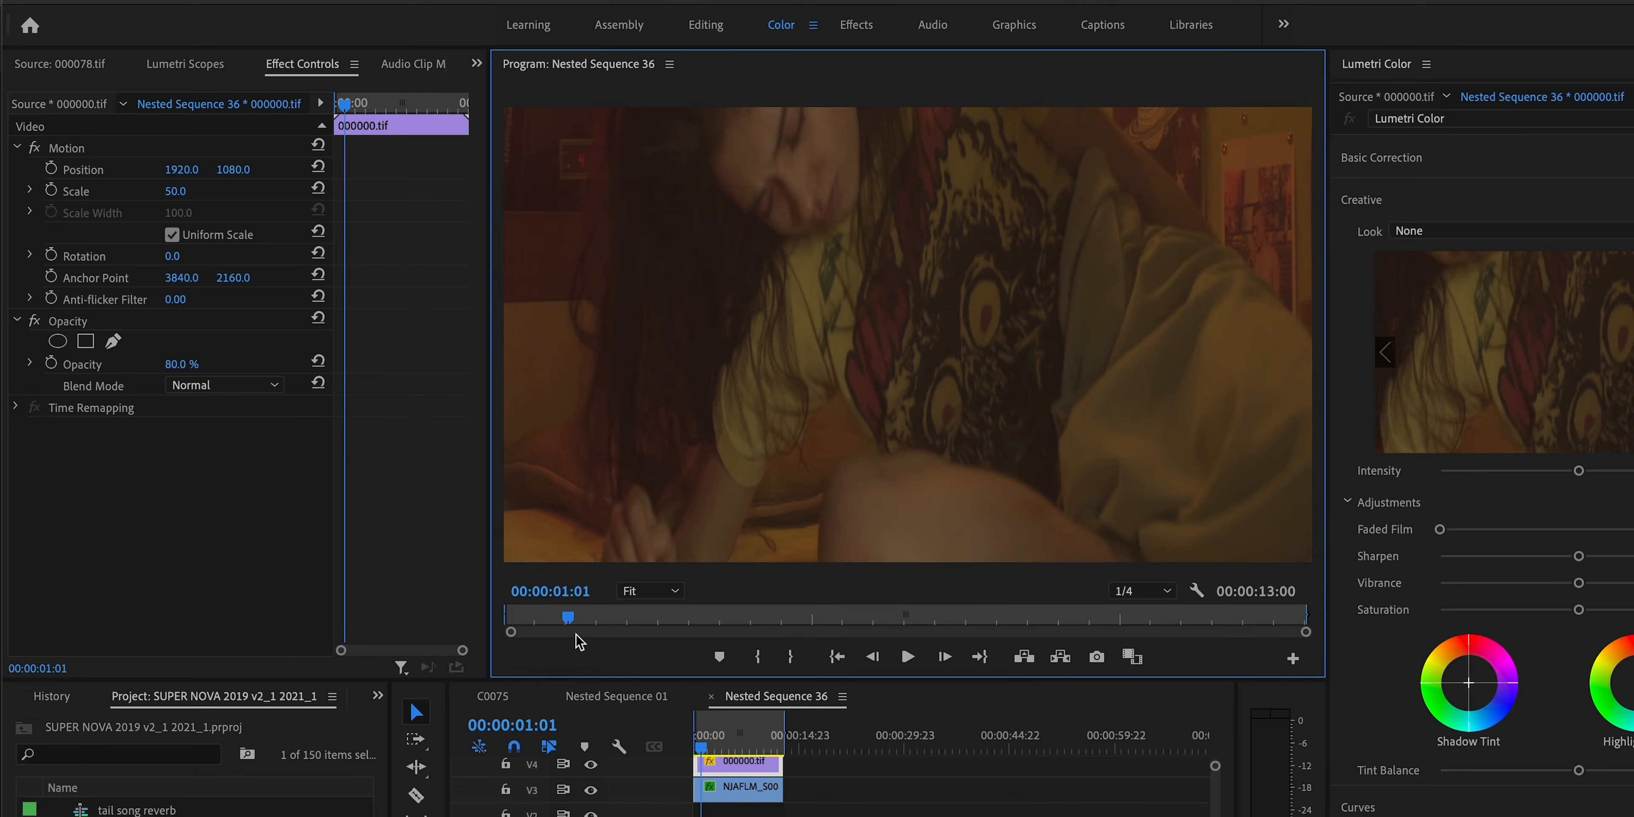
pyautogui.click(612, 698)
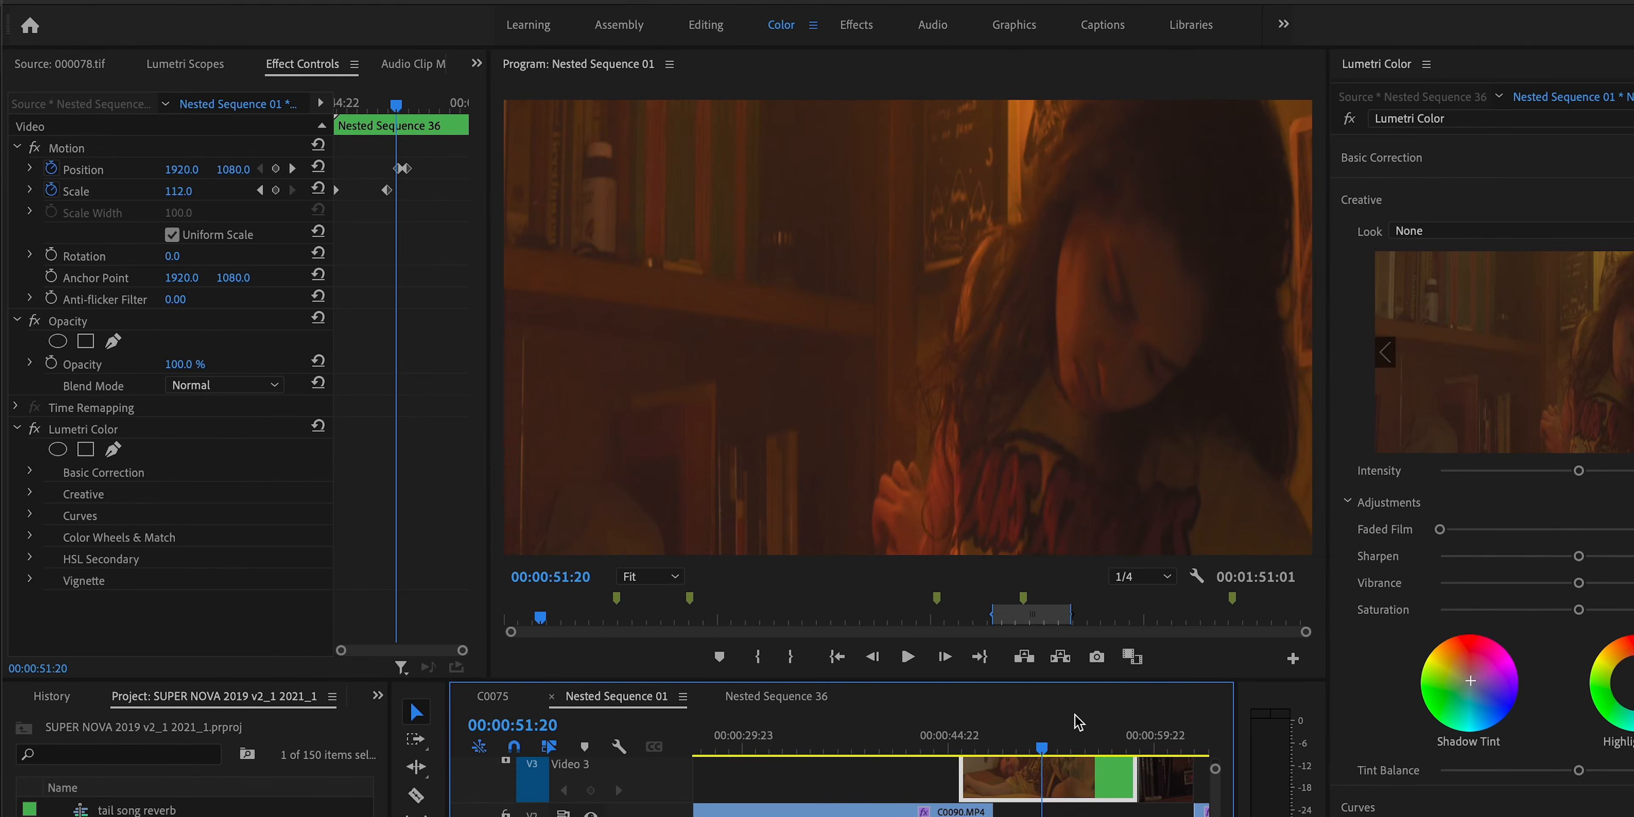
pyautogui.moveTo(1043, 743); pyautogui.dragTo(977, 742)
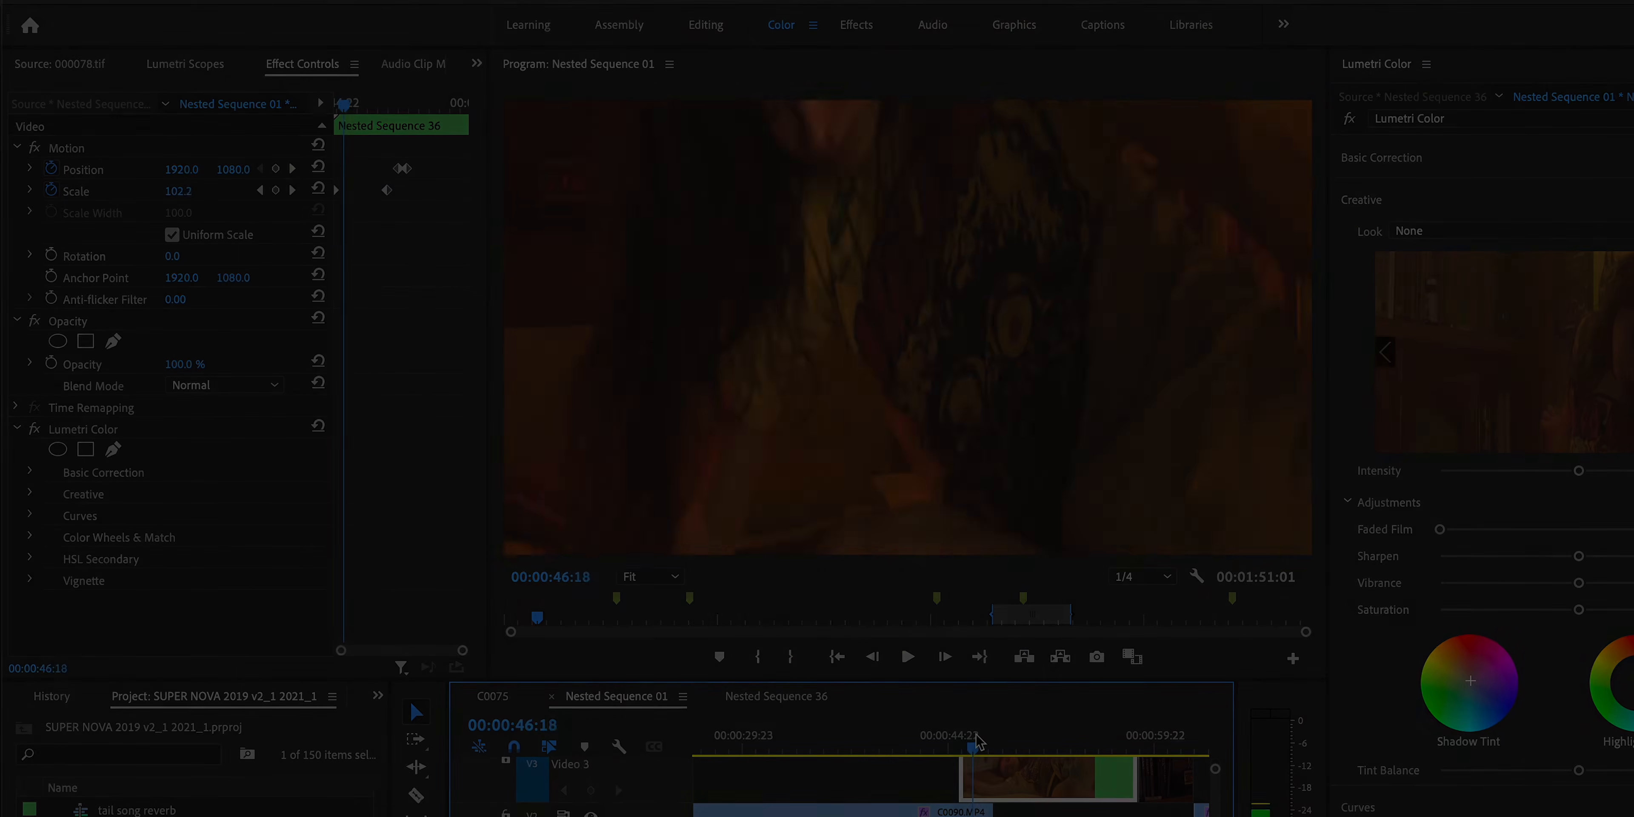